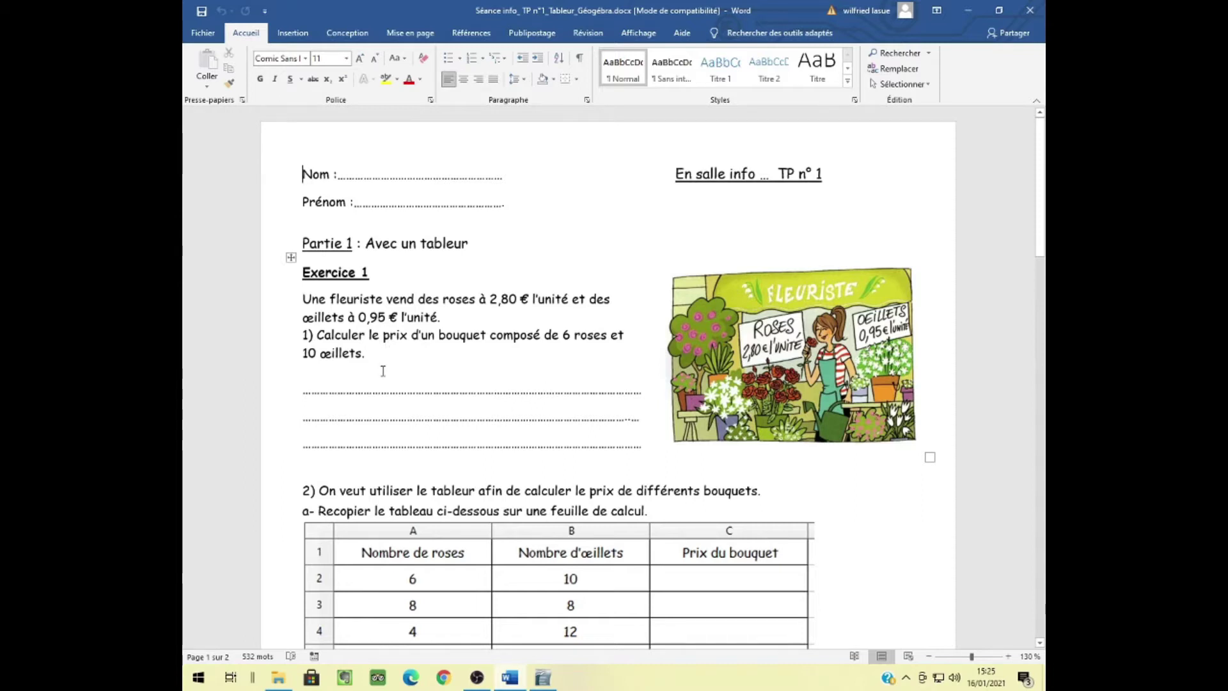
Switch from the Word worksheet to the blank OpenOffice Calc spreadsheet and enlarge its display to 185%.
scroll(387, 349, down, 3)
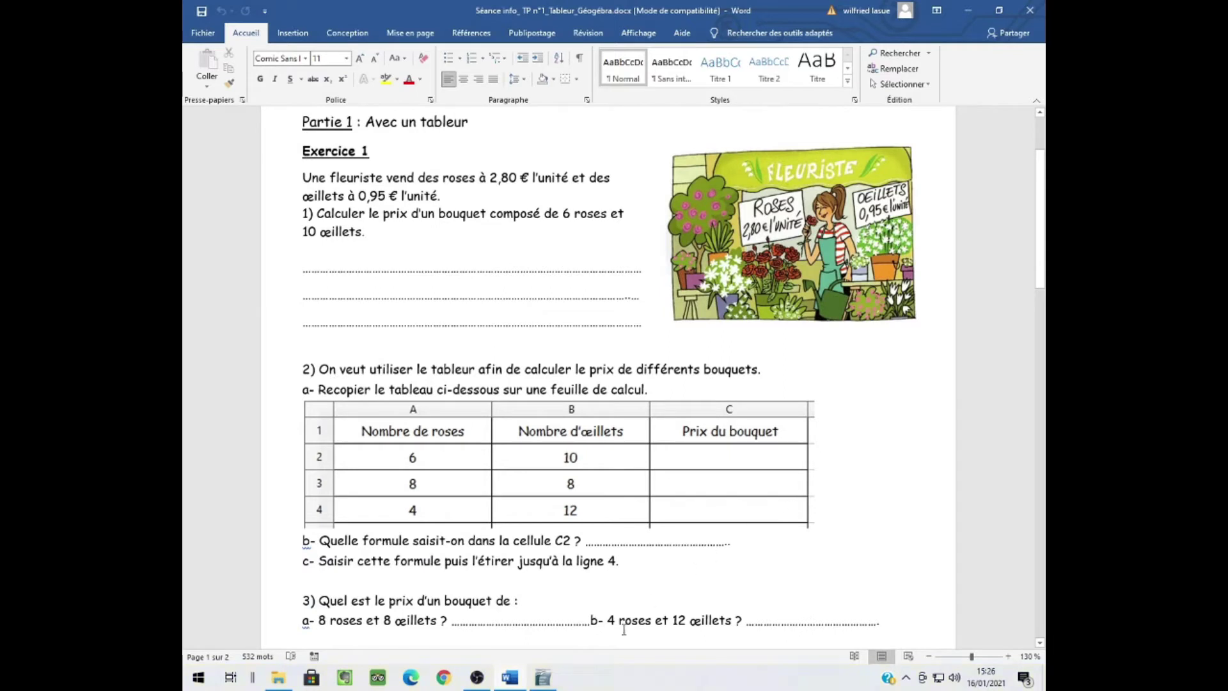
click(543, 678)
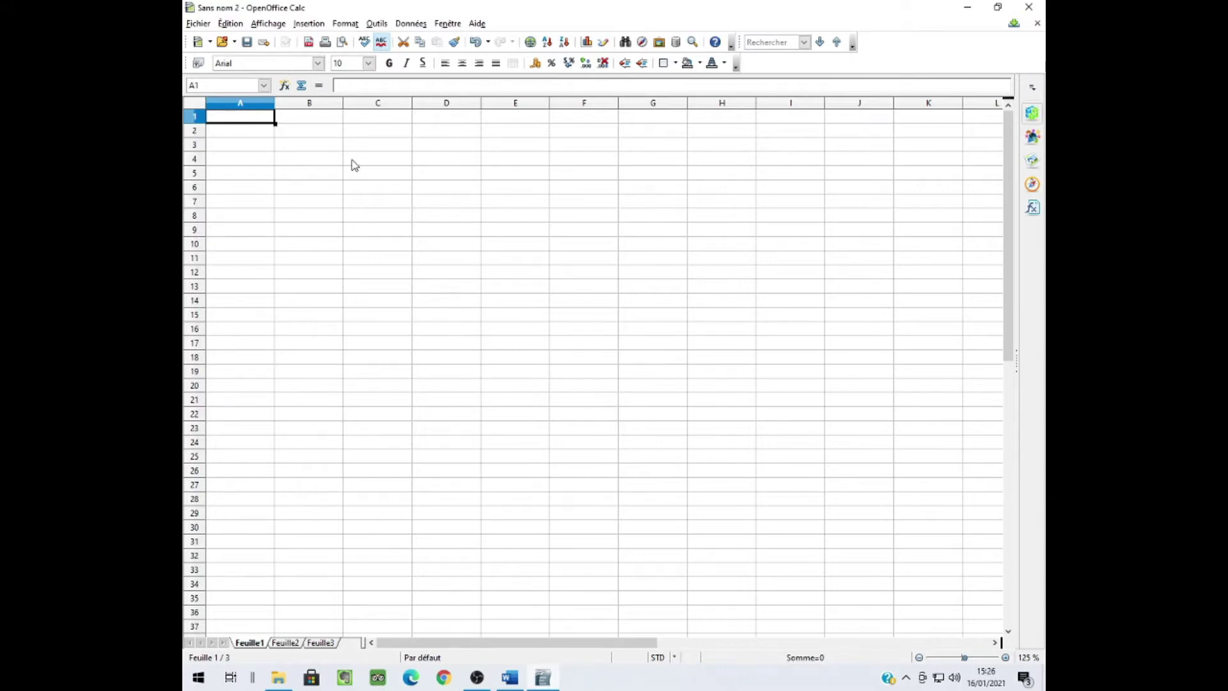
click(1006, 658)
click(1007, 659)
click(1006, 658)
click(1006, 658)
click(1006, 658)
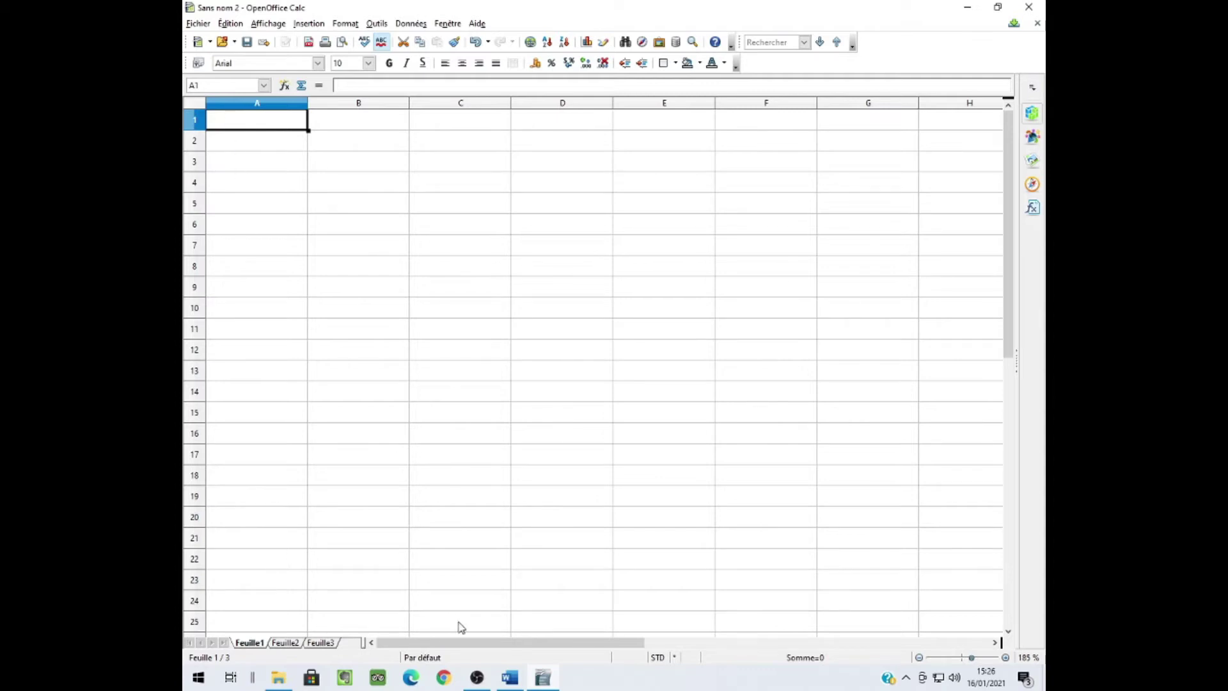
Check the table in the Word worksheet, enter "Nombre de roses" in Calc cell A1 and fit column A to it.
click(509, 678)
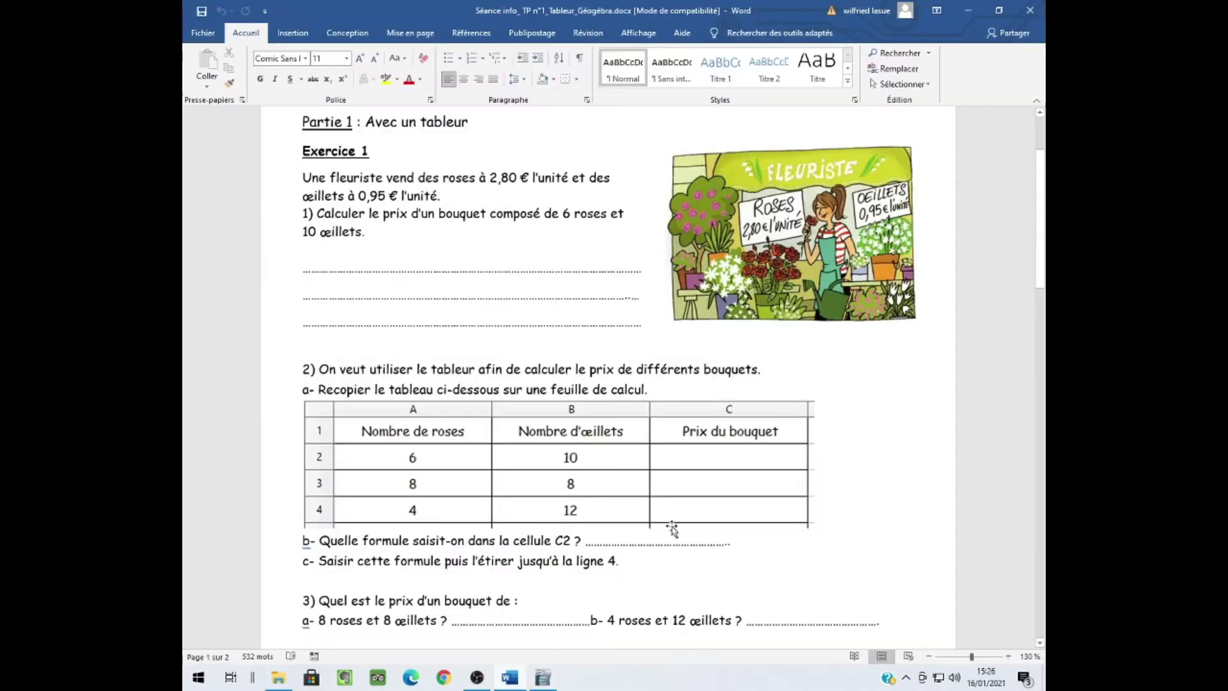
click(543, 678)
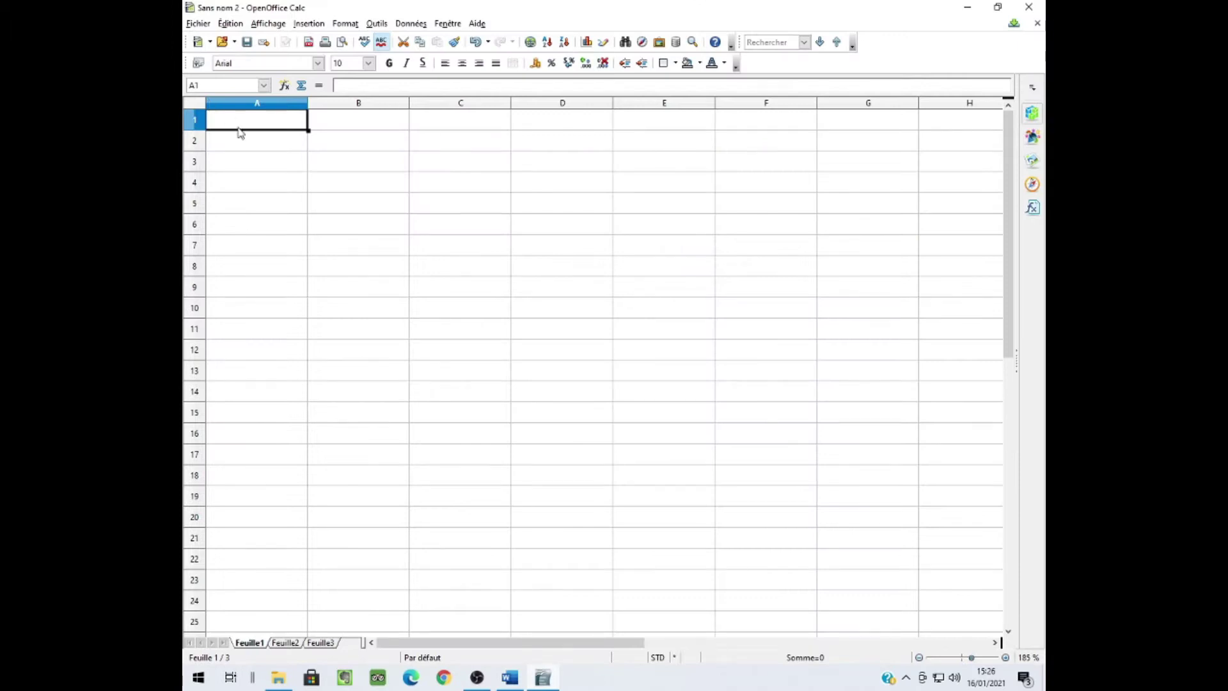
text(Nombre )
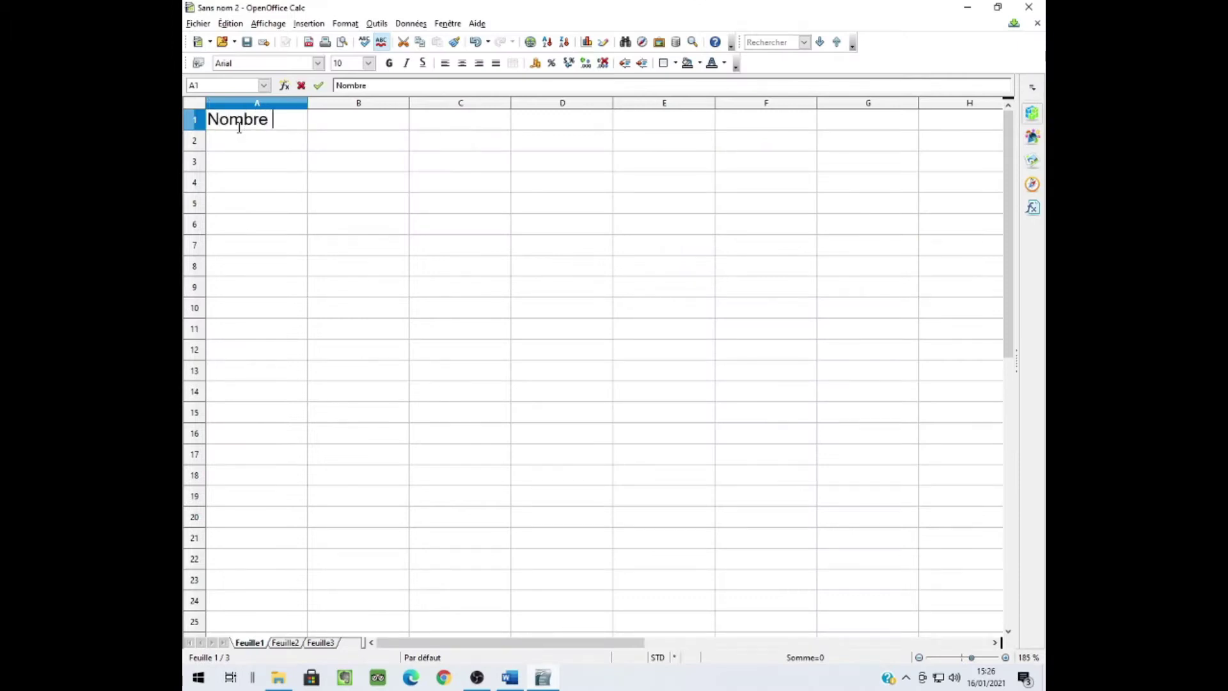
text(de roses)
key(Return)
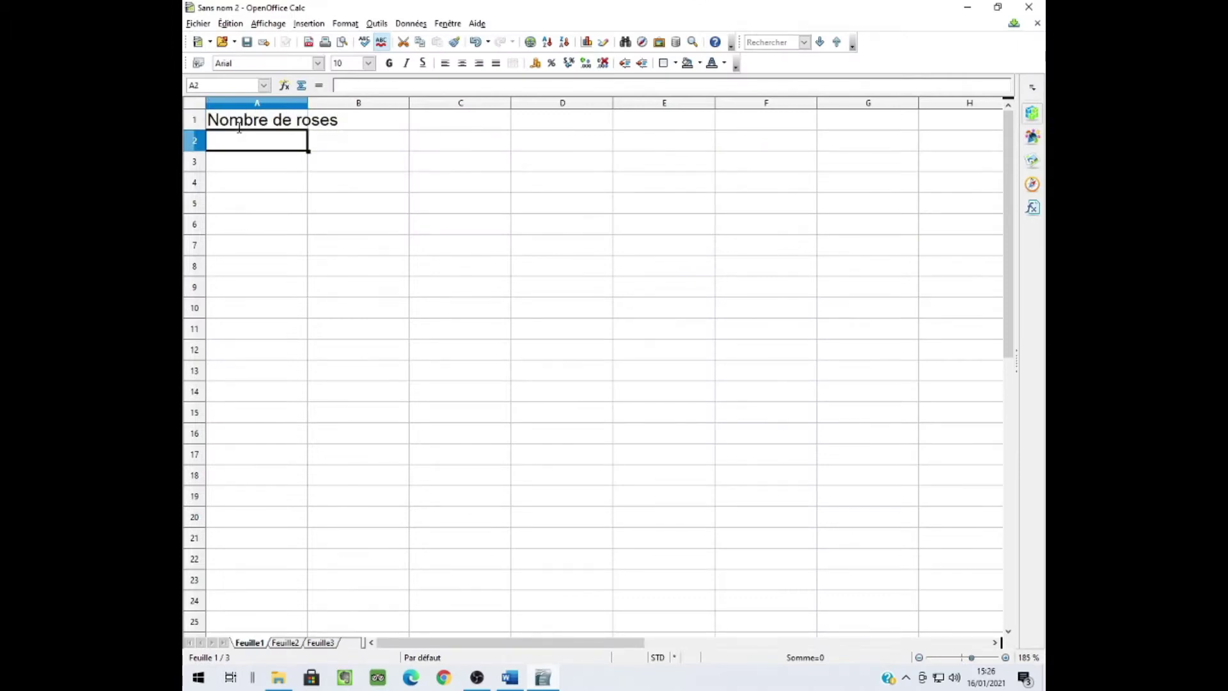
double_click(306, 103)
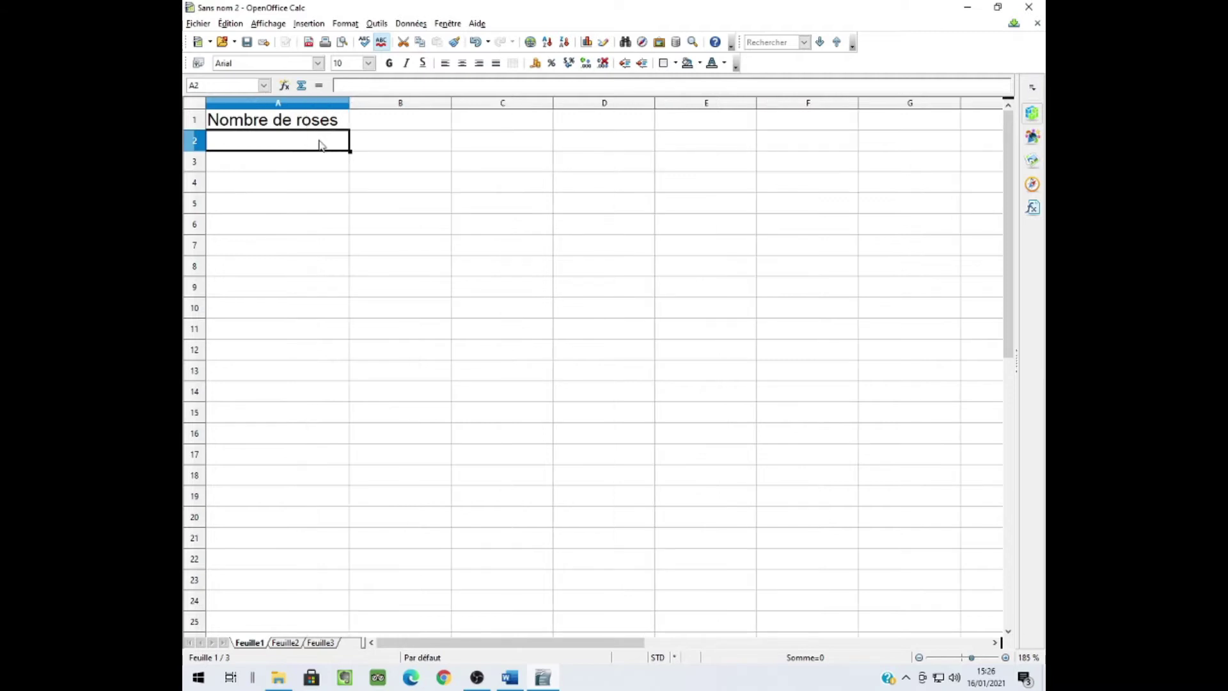
Enter the heading "Nombre d'oeillets" in cell B1 and widen column B to fit the text.
click(376, 127)
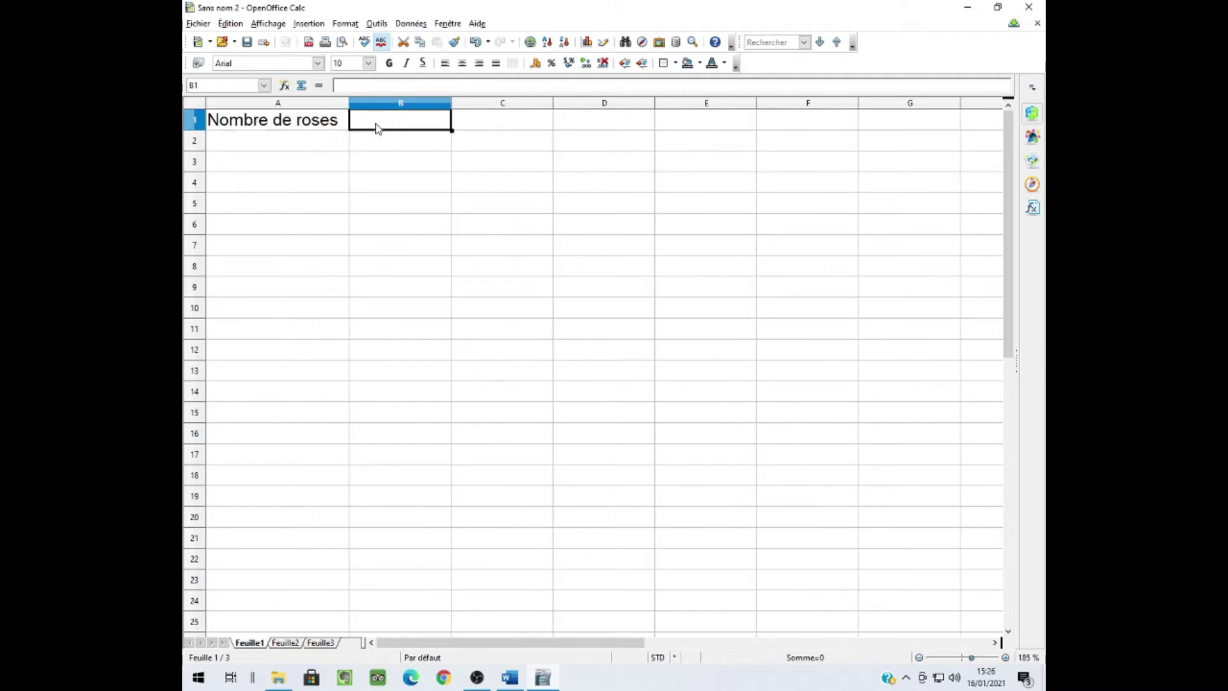
text(No)
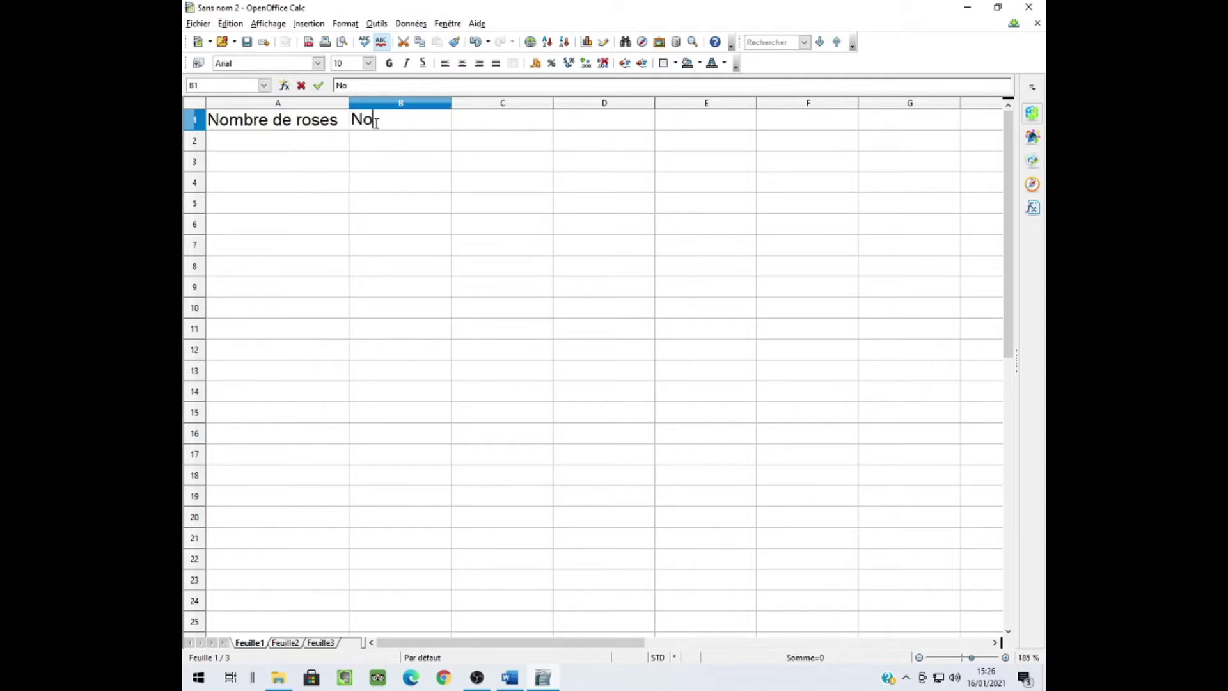
text(mbre d'oeillets)
key(Return)
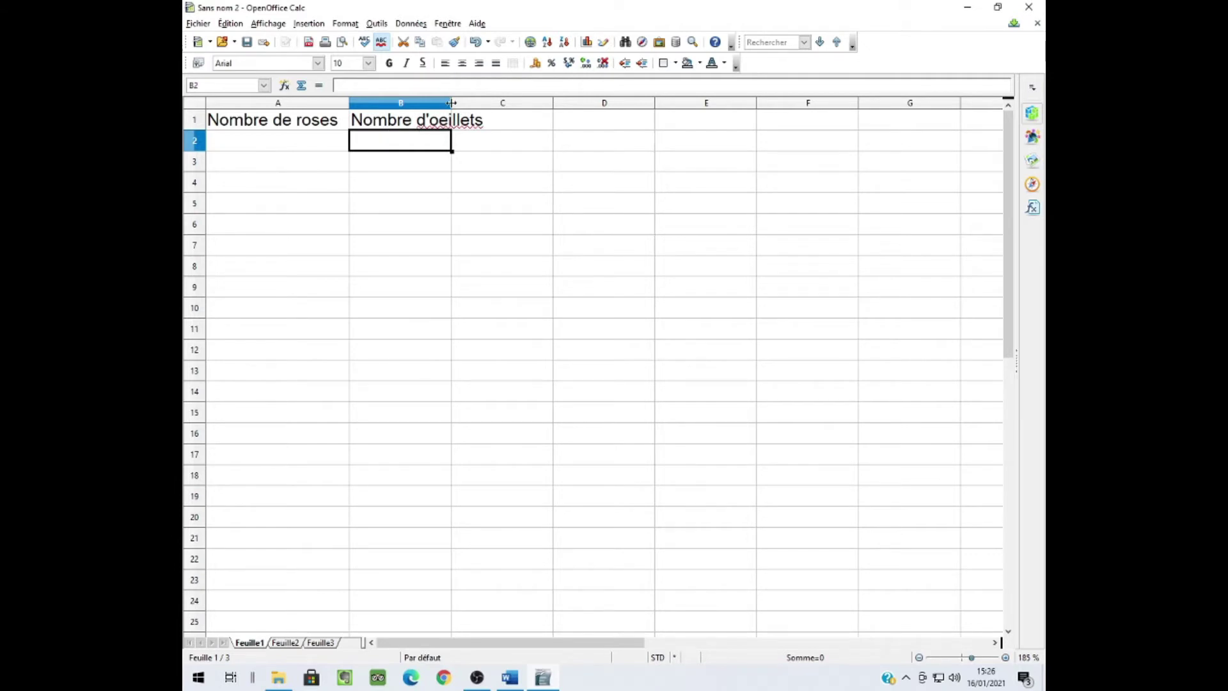
drag(452, 103, 495, 103)
Enter the heading "Prix du bouquet" in cell C1 and fit column C's width to the text.
click(518, 124)
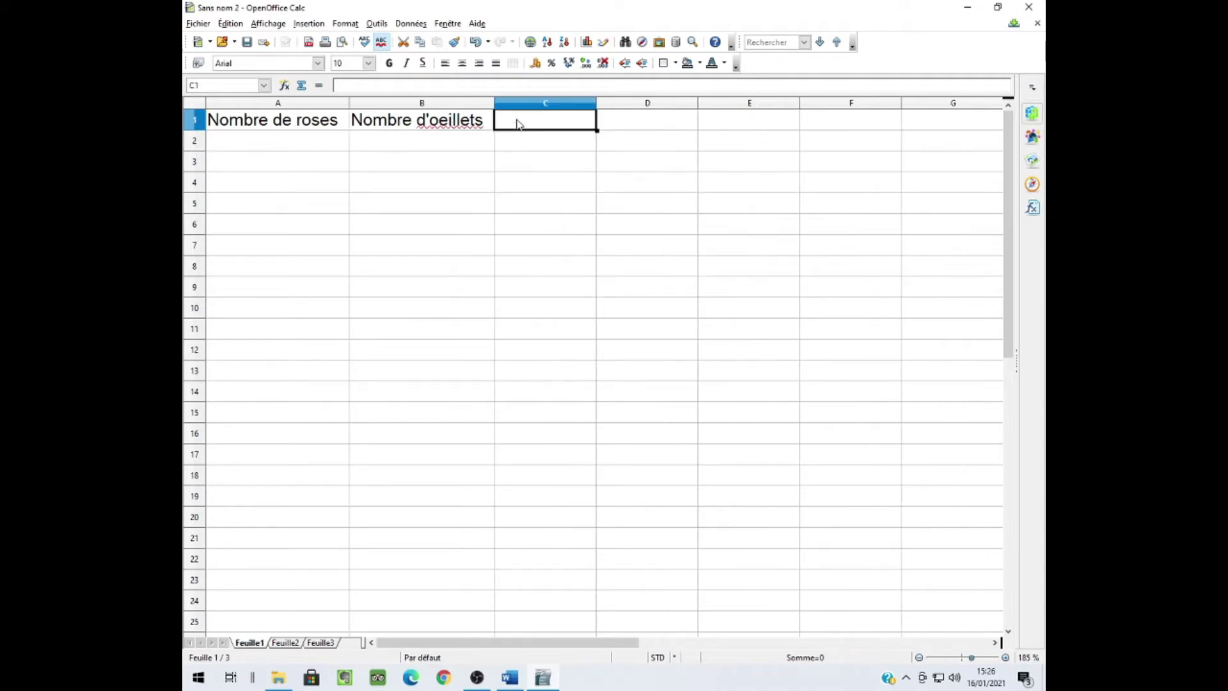
text(Pr)
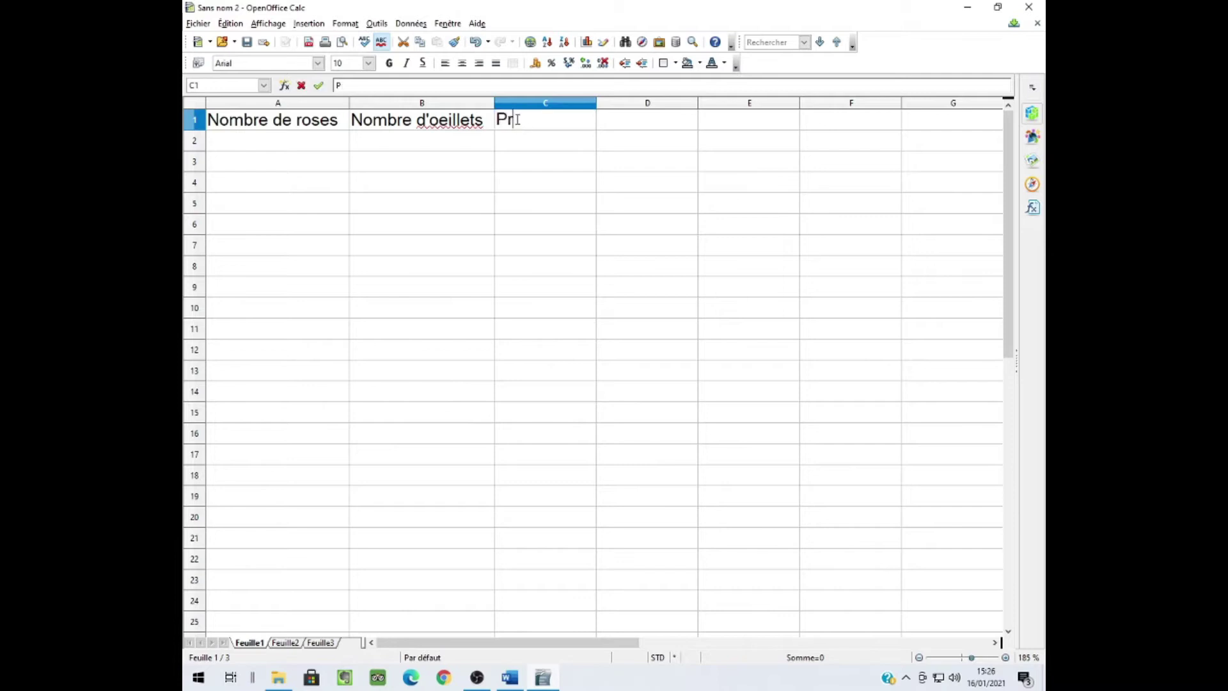
text(ix du bouquet)
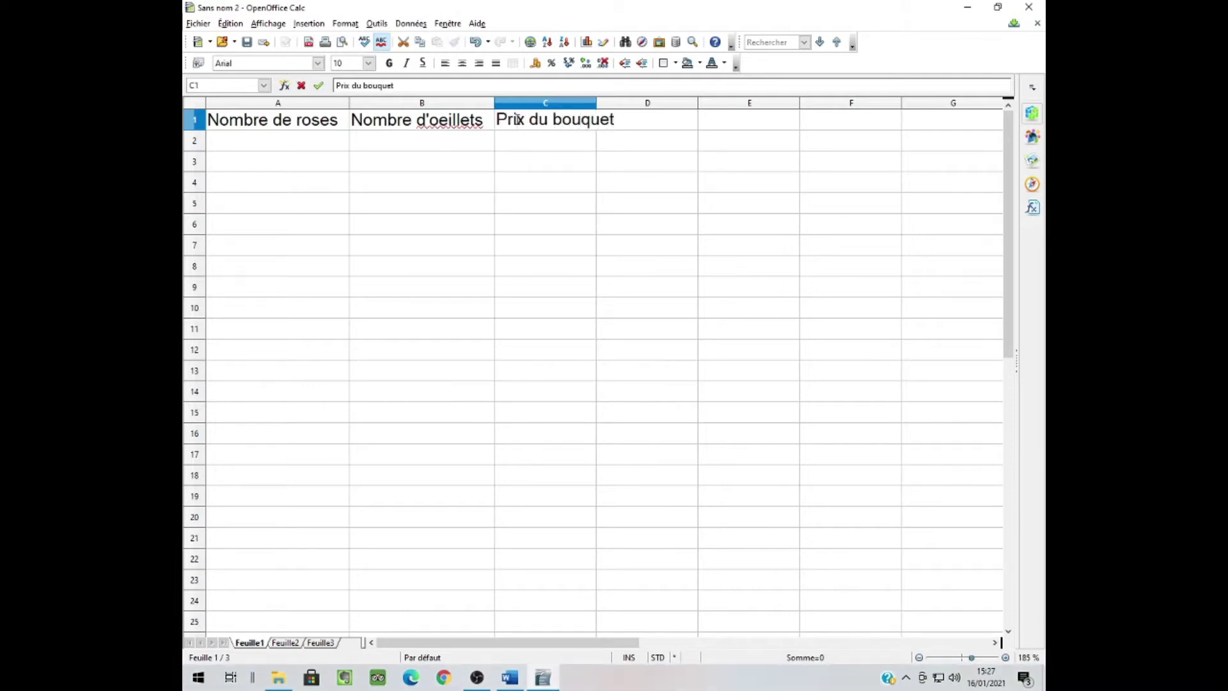
key(Return)
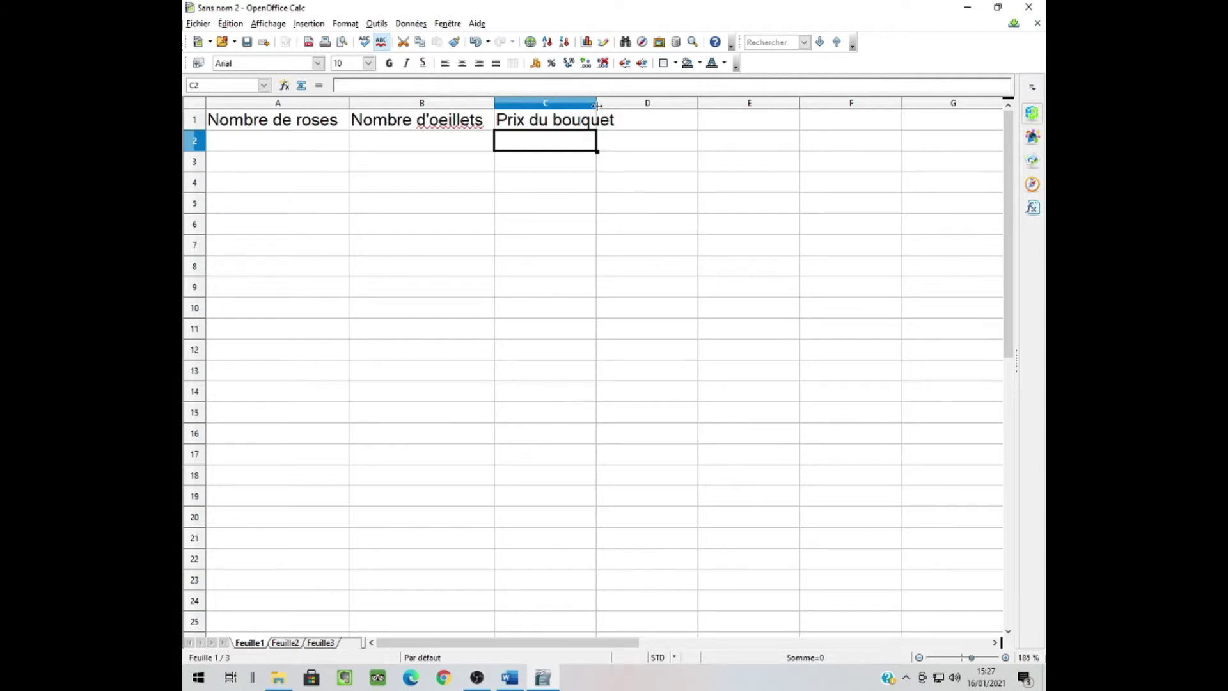
double_click(597, 105)
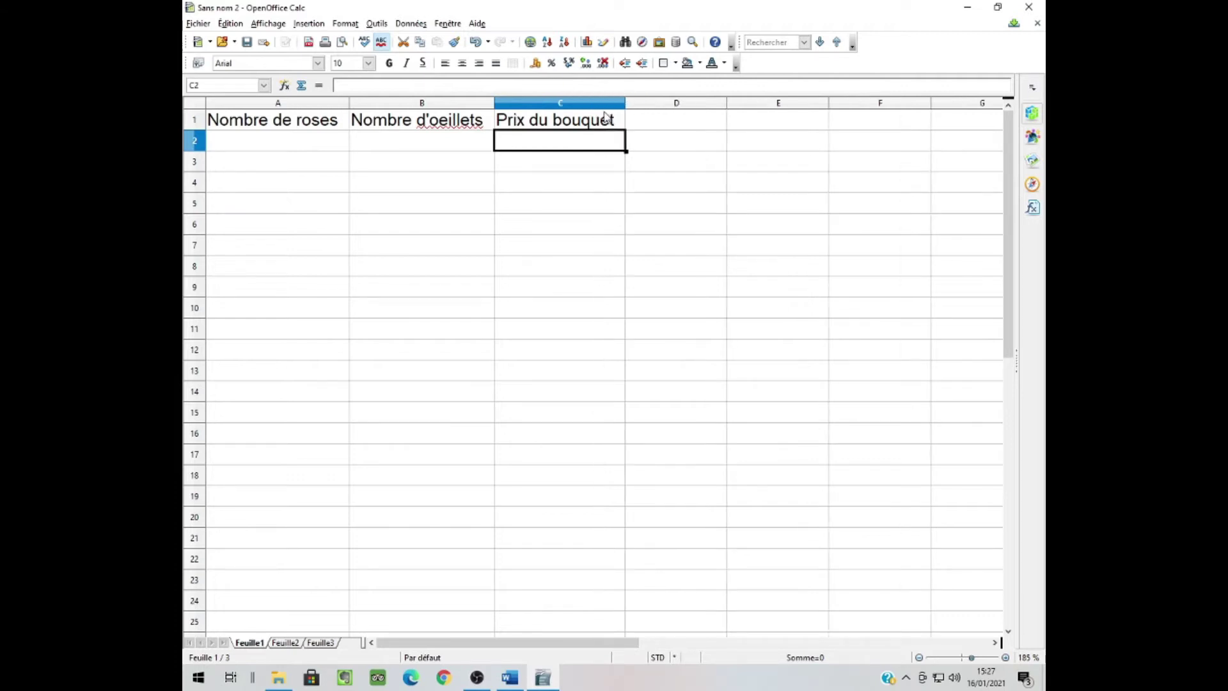
Fill the "Nombre de roses" column with 6, 8 and 4 in cells A2 to A4.
click(283, 148)
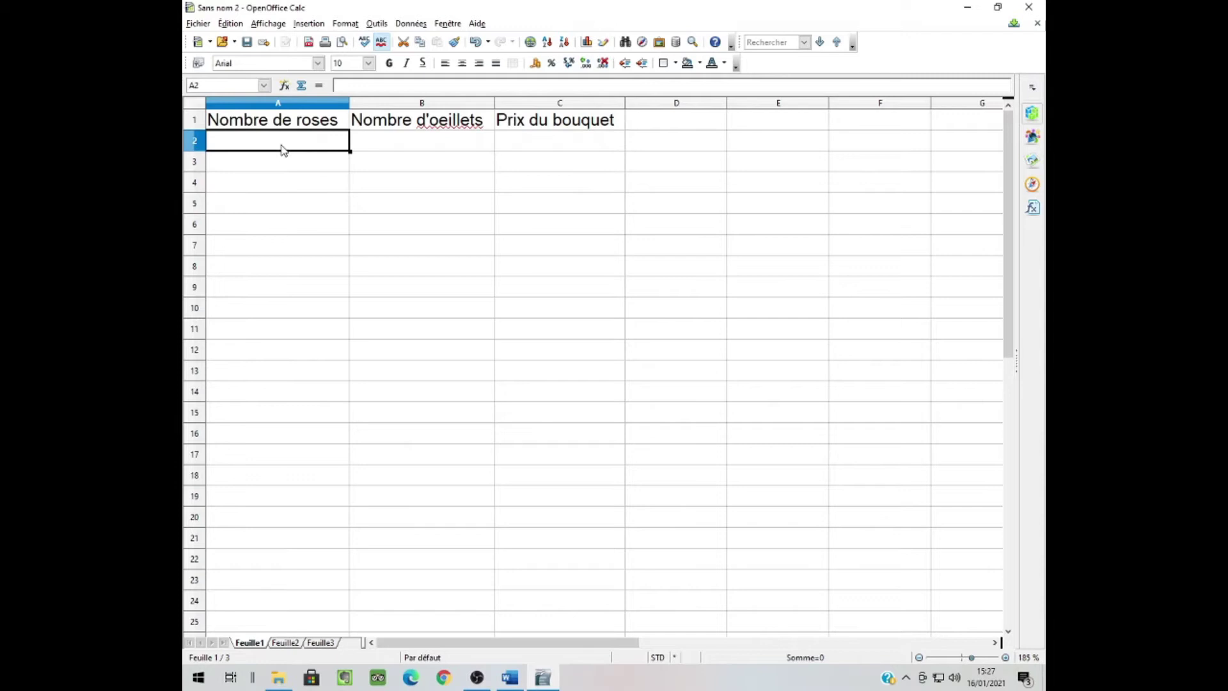
text(6)
key(Return)
text(8)
key(Return)
text(4)
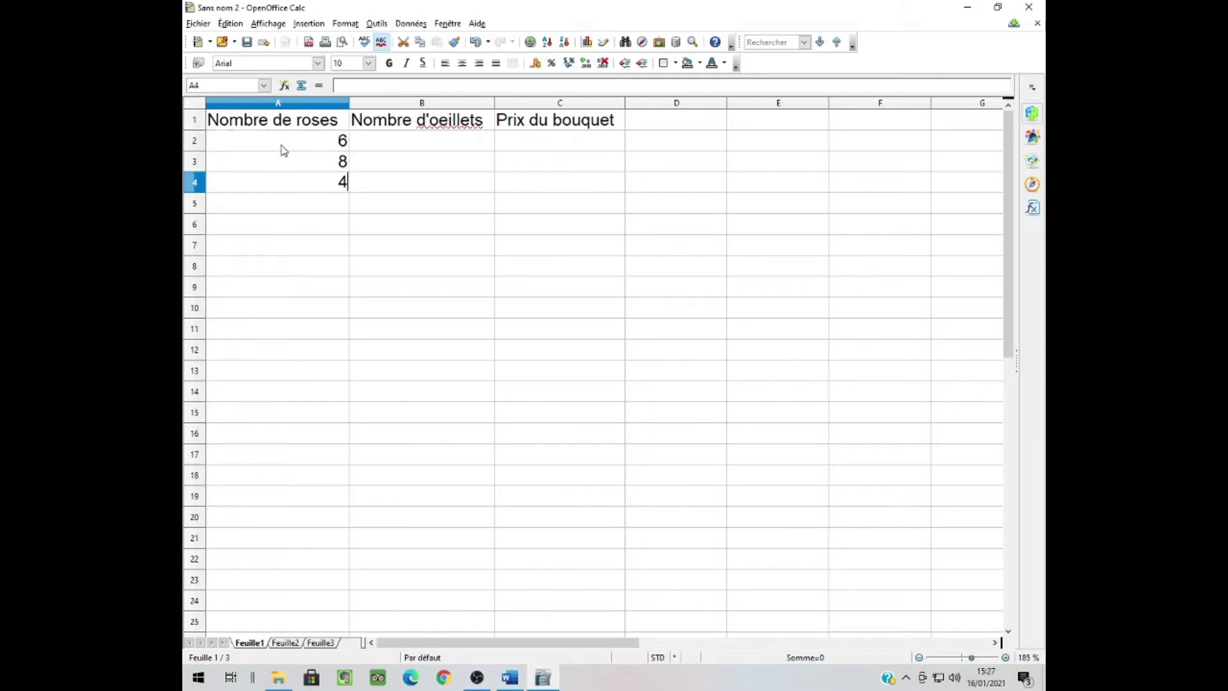
key(Return)
Fill the "Nombre d'oeillets" column with 10, 8 and 12 in cells B2 to B4.
click(414, 146)
text(10)
key(Return)
text(8)
key(Return)
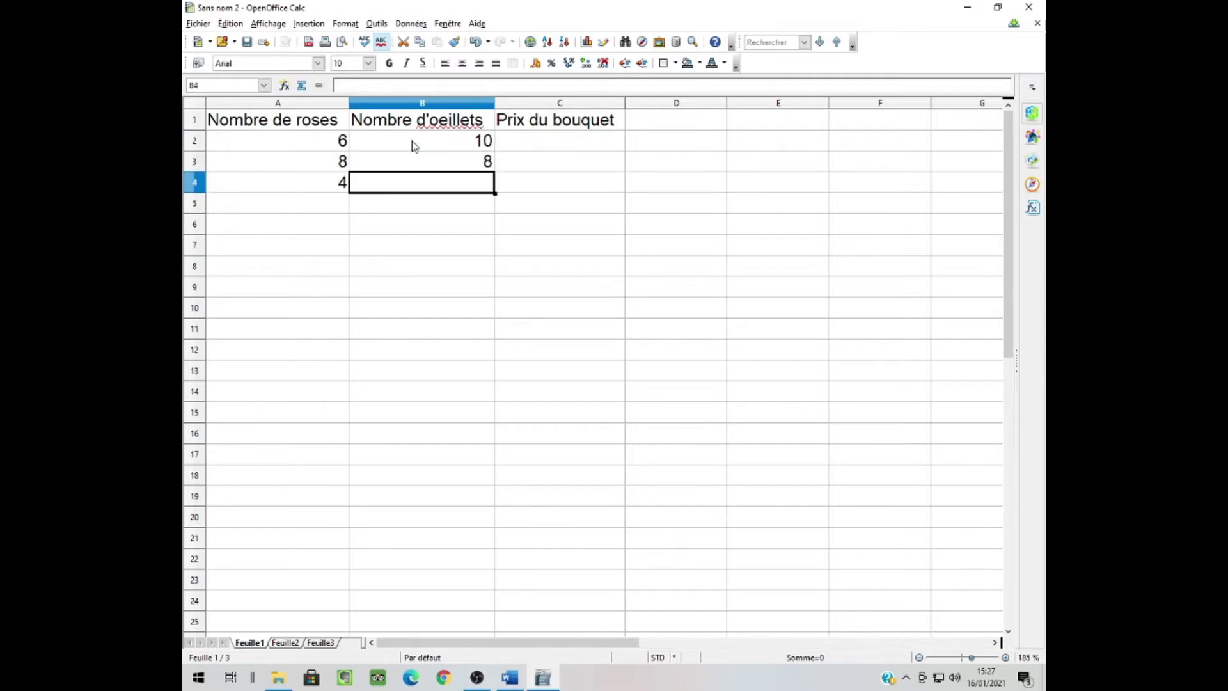
text(12)
key(Return)
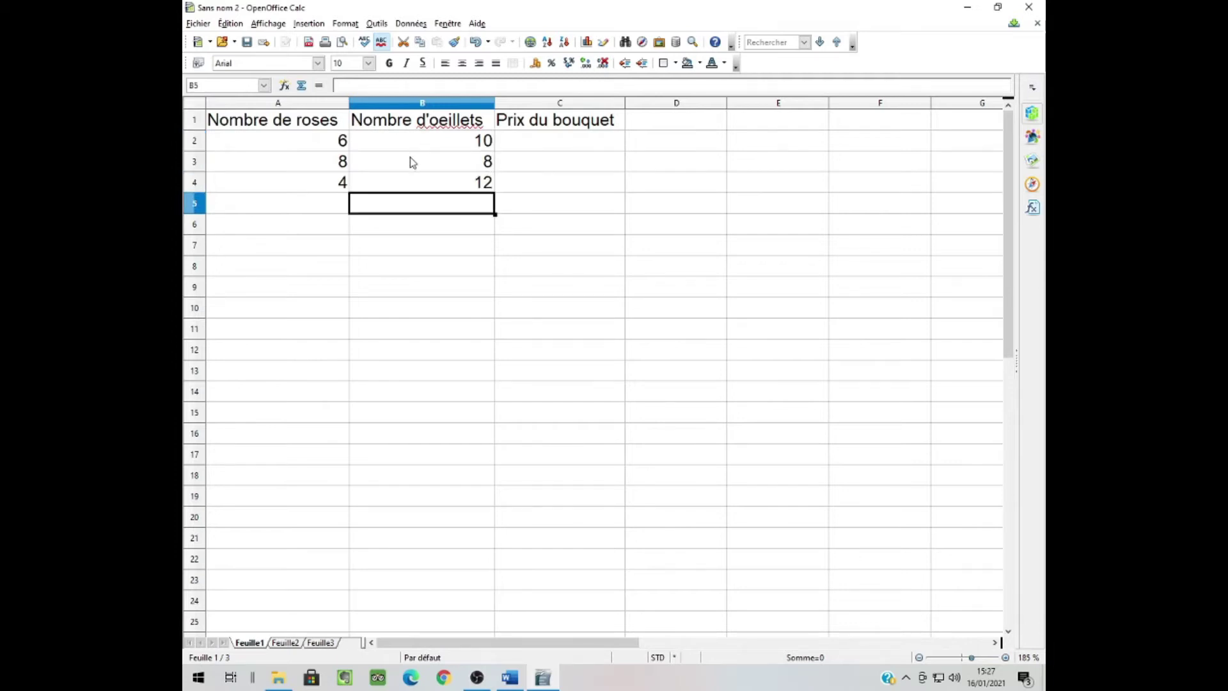
Centre the contents of columns A to C horizontally and select cell C2.
drag(277, 105, 554, 112)
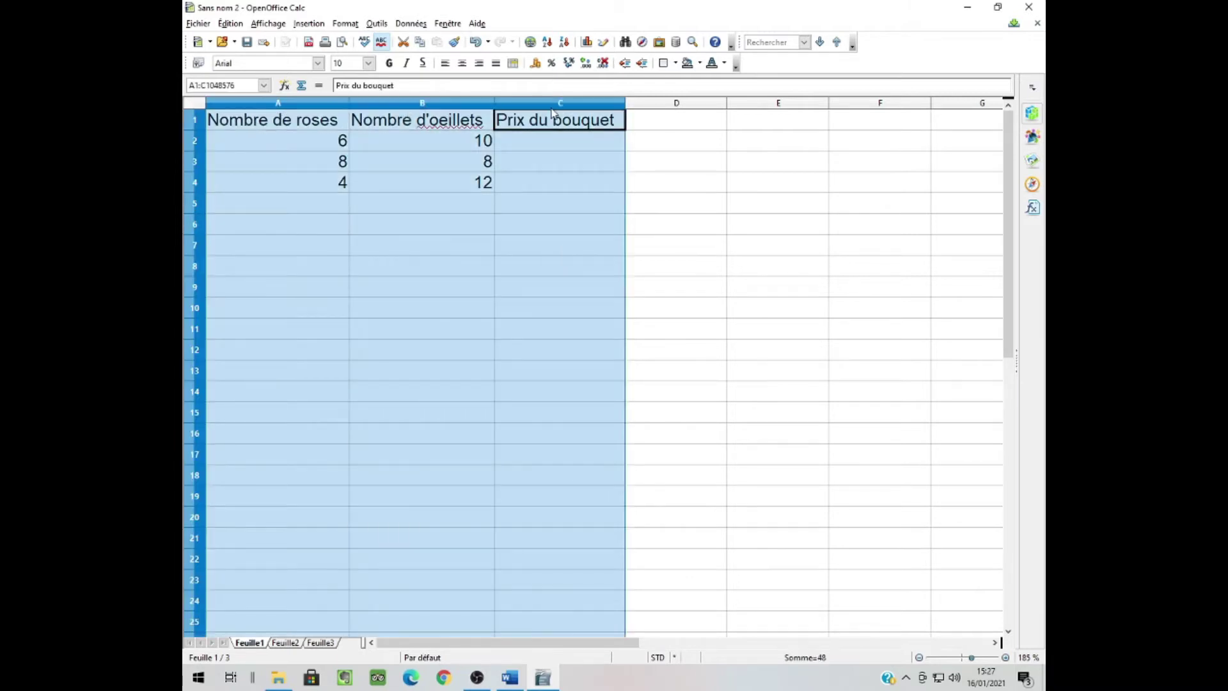
click(463, 63)
click(552, 152)
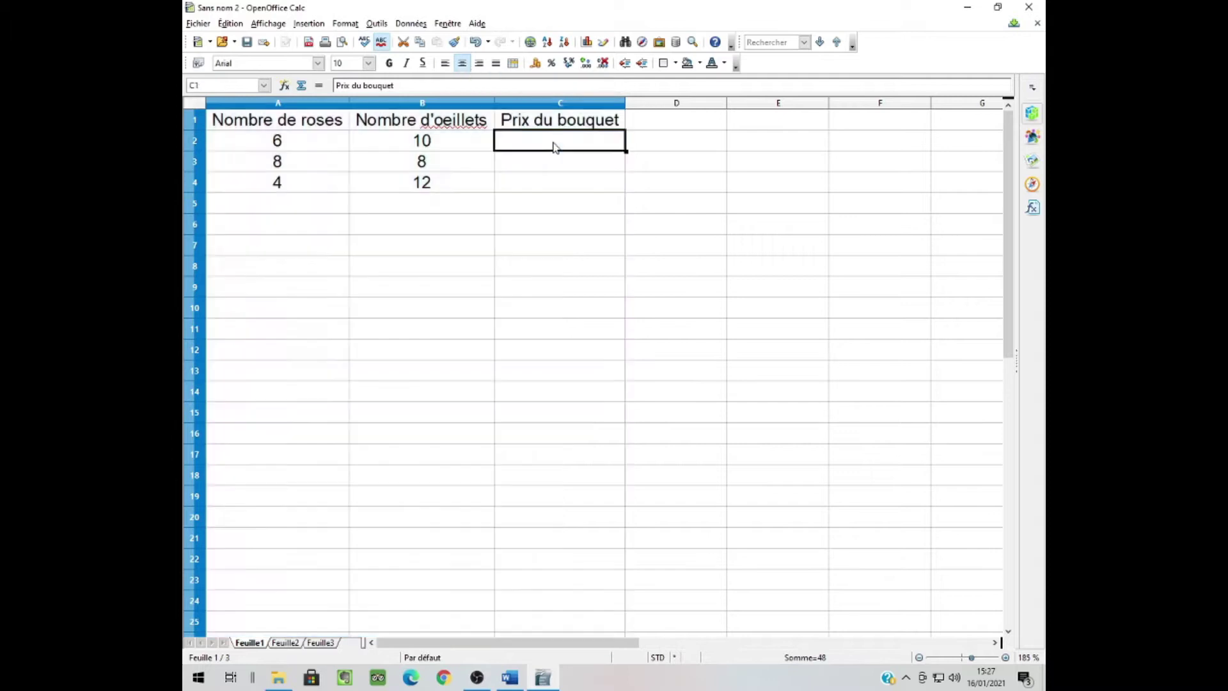
Read question 2b in the Word worksheet, return to Calc and begin the bouquet price formula in C2 with =A2*.
click(521, 684)
scroll(447, 384, down, 4)
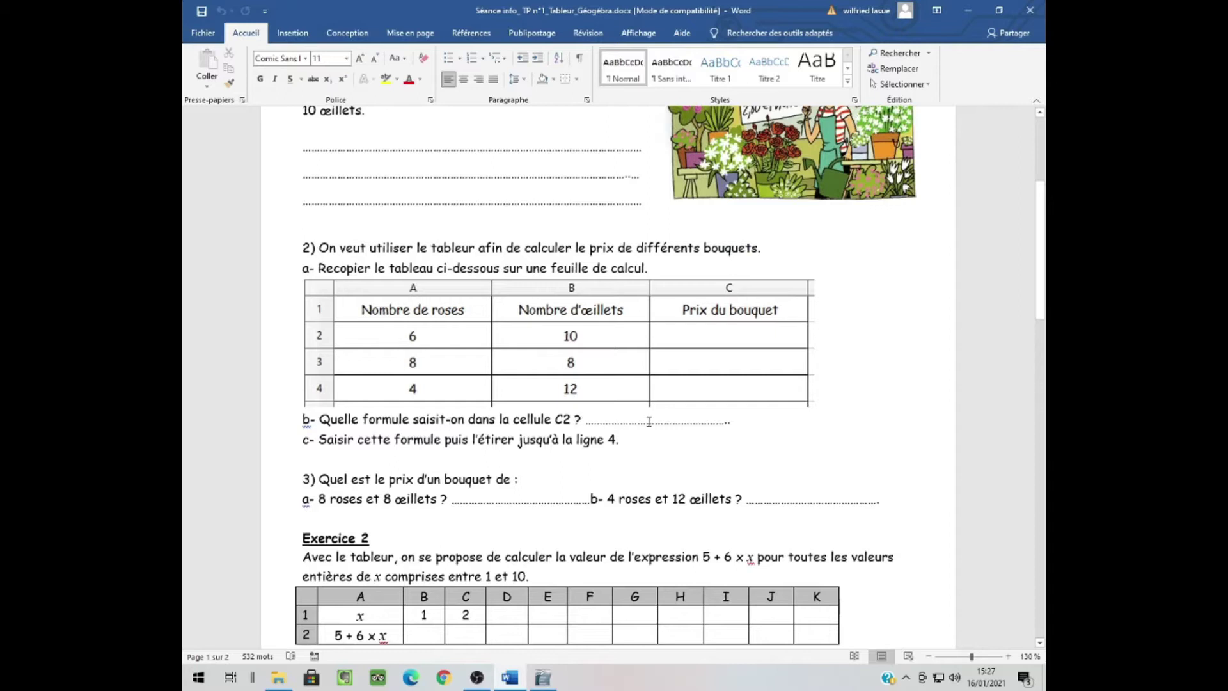
key(alt+Tab)
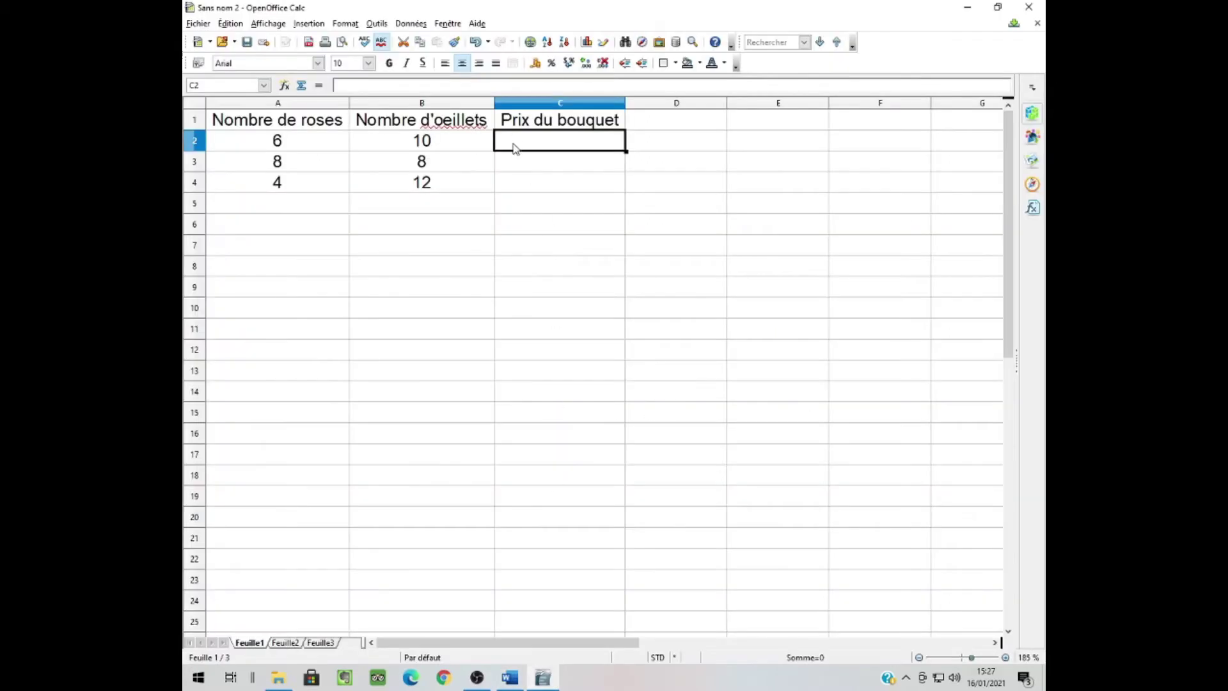
double_click(515, 147)
text(=)
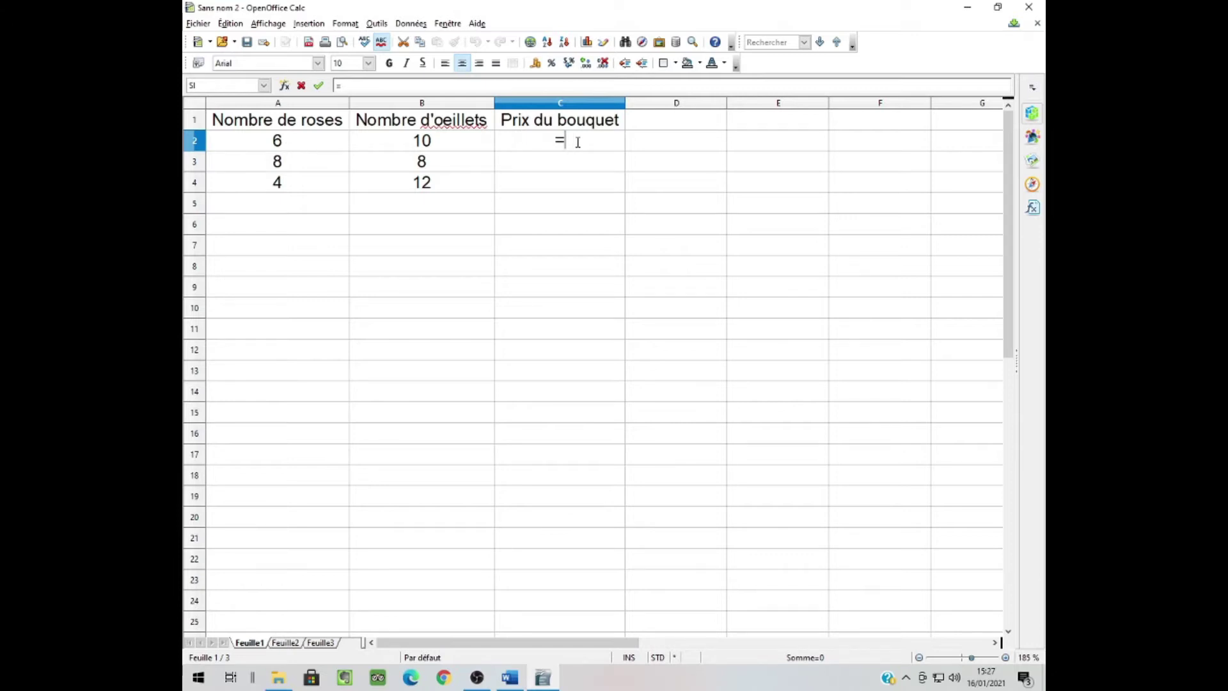
click(309, 137)
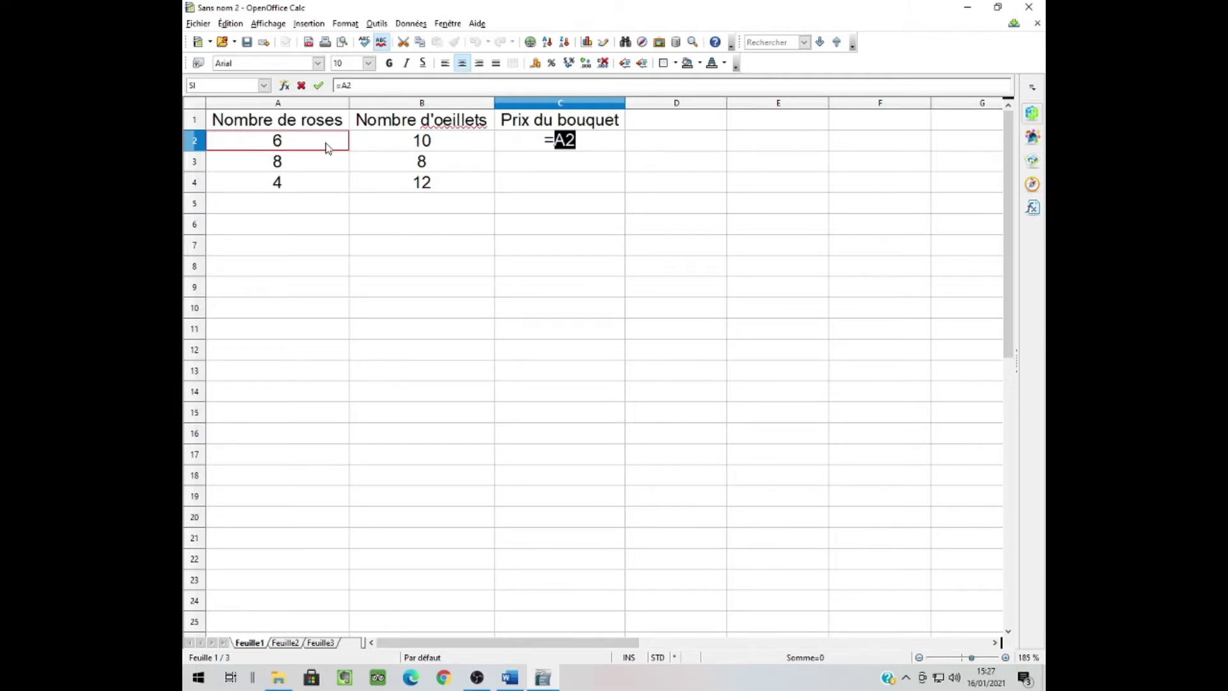
text(*)
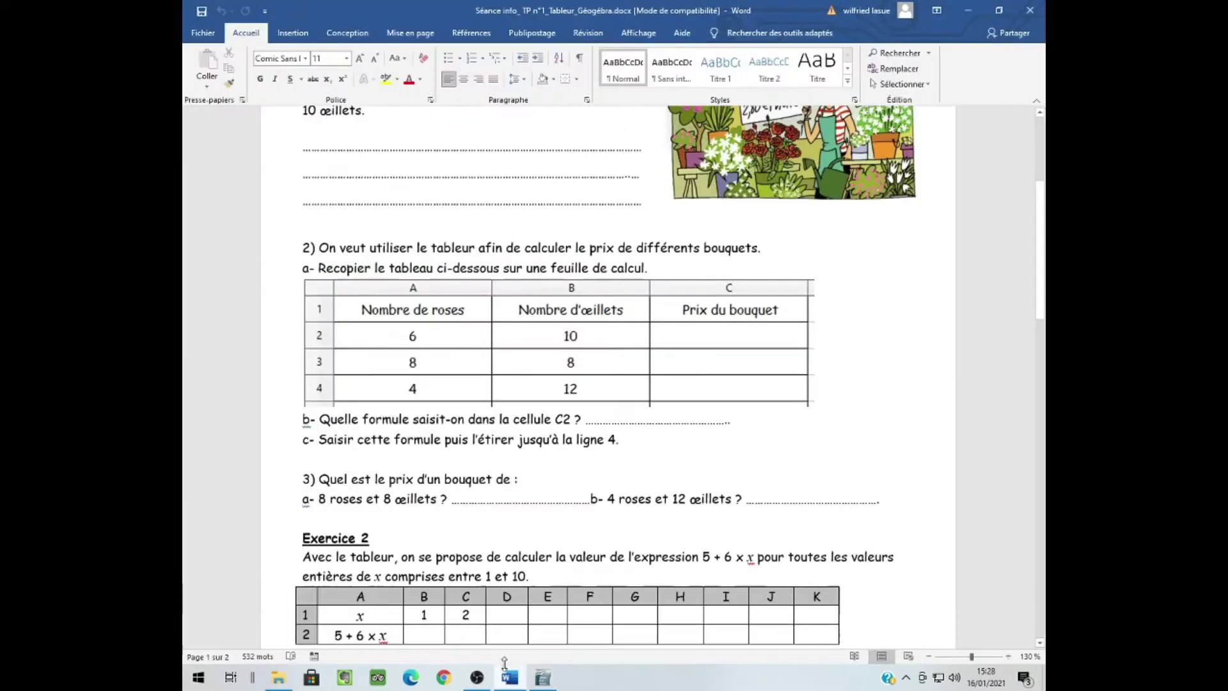
Look up the flower prices in the Word worksheet and complete the Calc formula in C2 as =A2*2,80+B2*0,95.
click(509, 679)
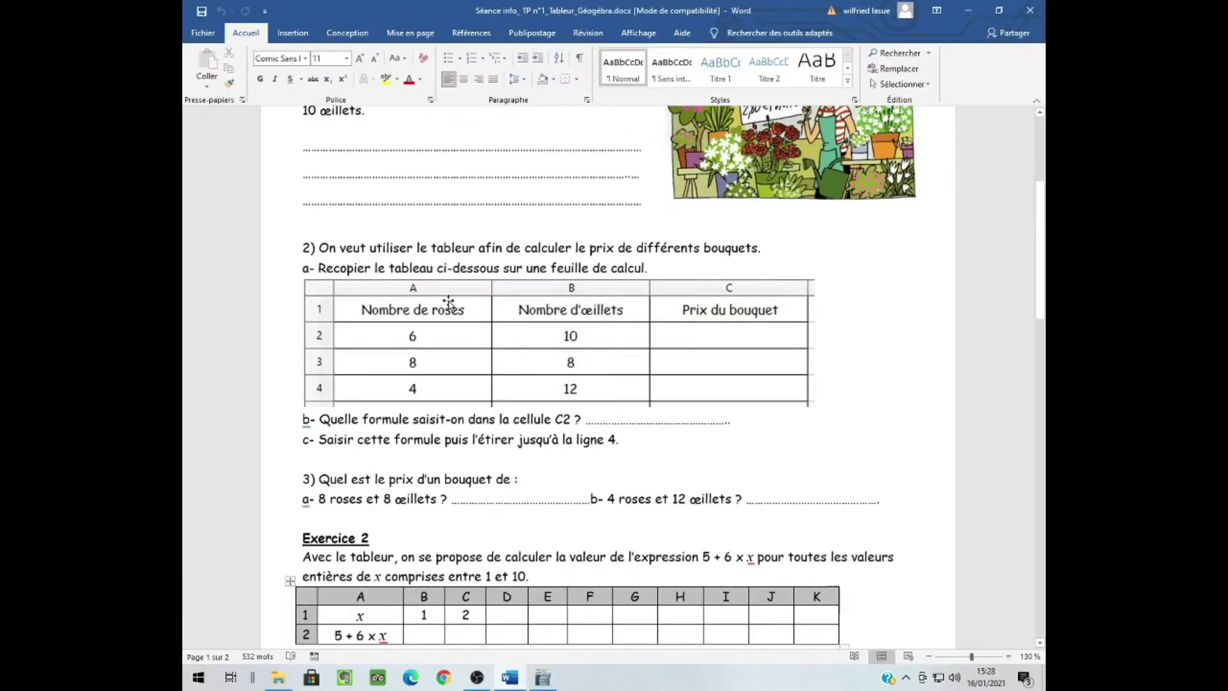
scroll(450, 330, up, 5)
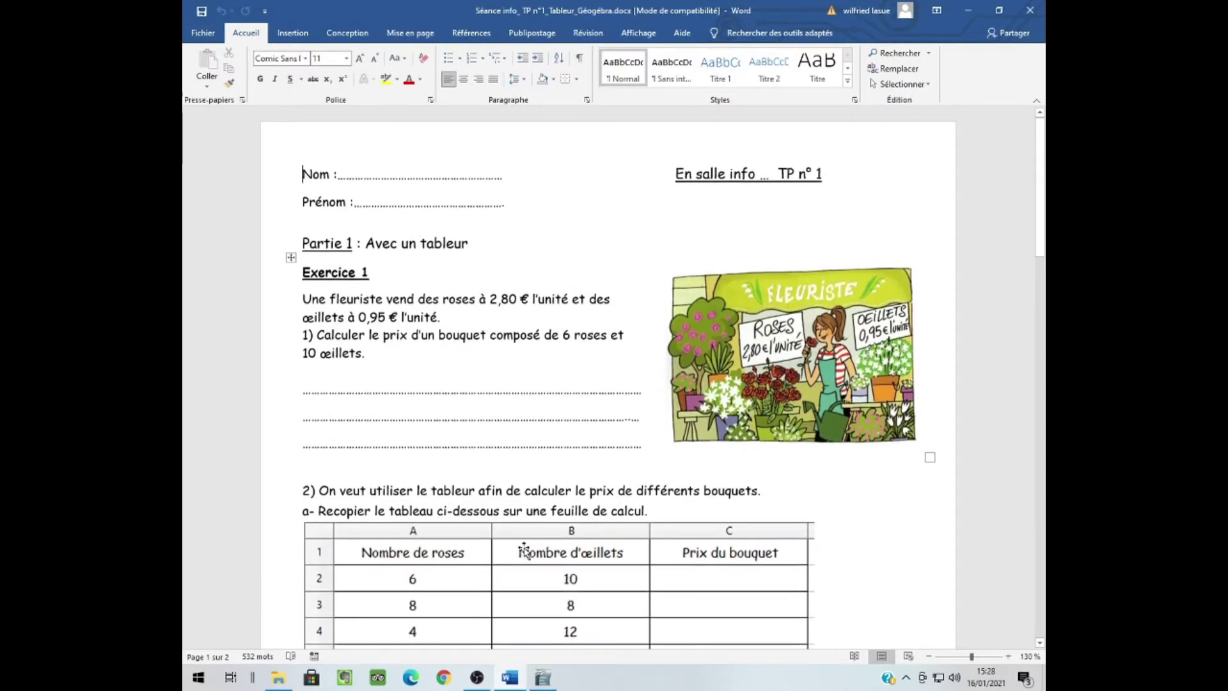
scroll(525, 548, down, 5)
click(542, 678)
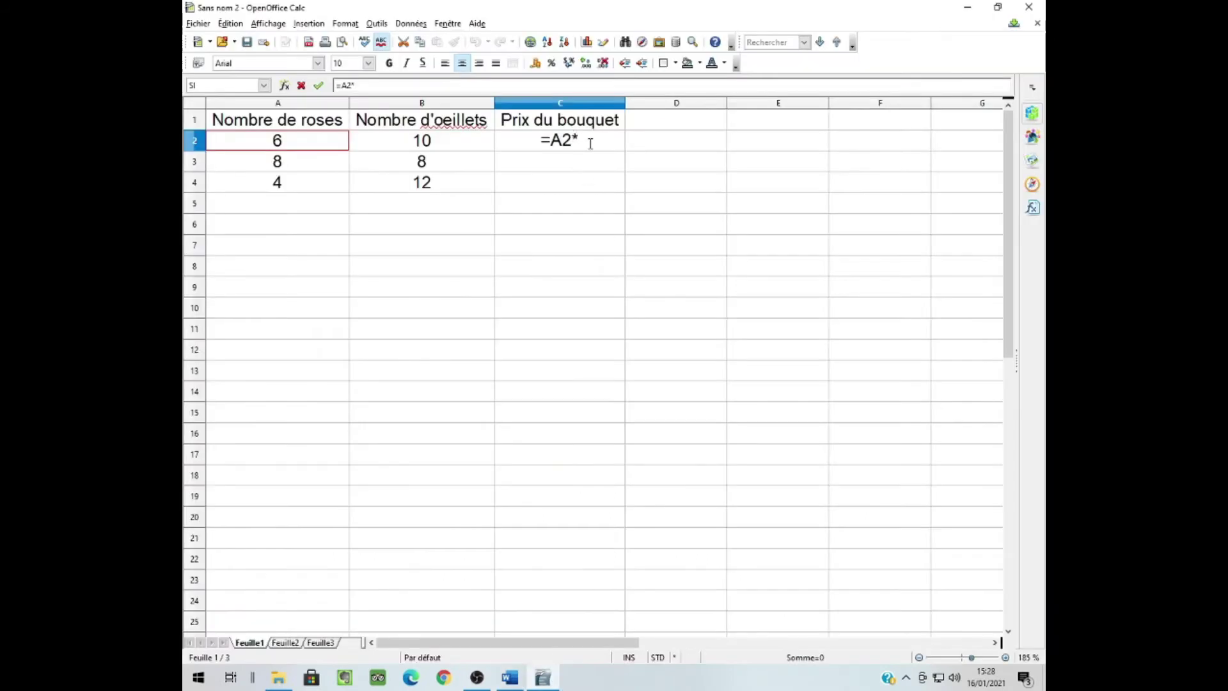
text(2,80+)
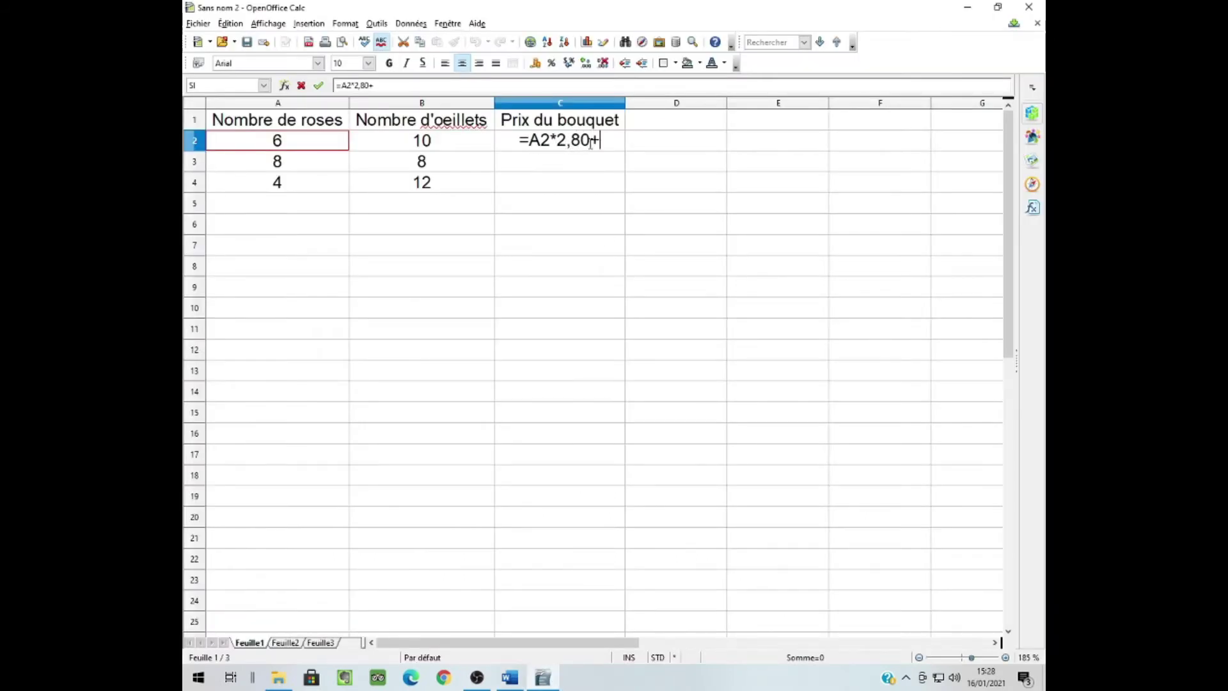
click(452, 148)
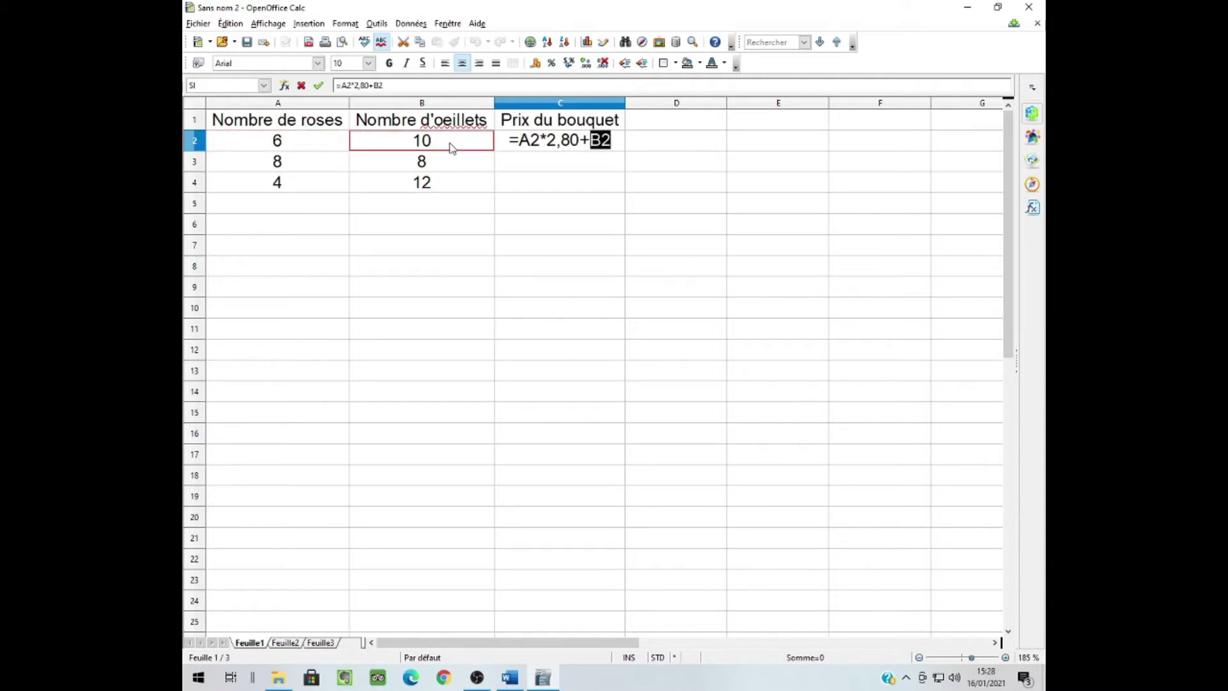
text(*0,95)
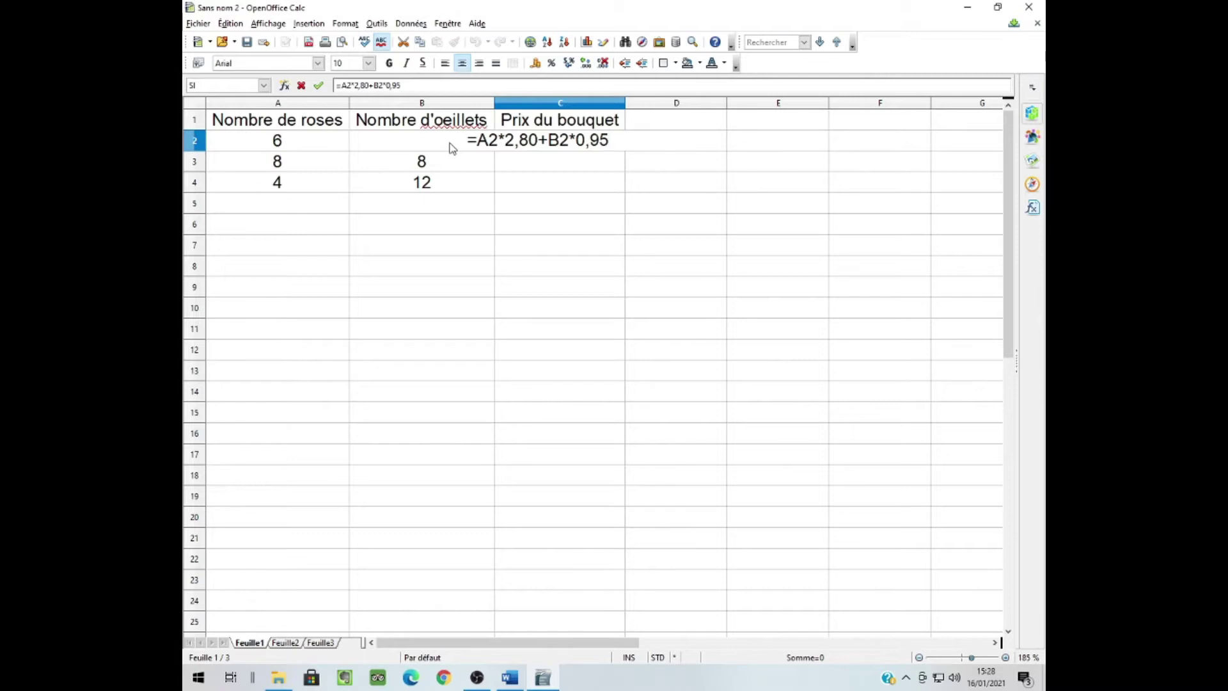
key(Return)
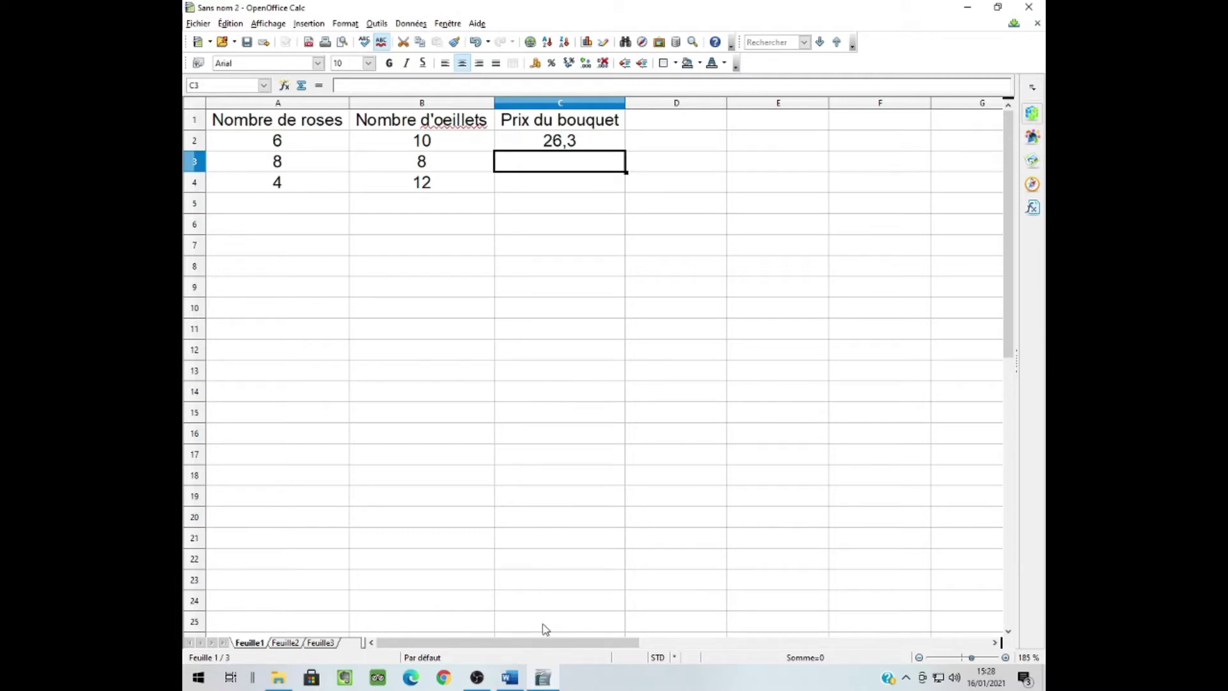
Read question 2c in the Word worksheet, return to Calc and fill the C2 price formula down to C4.
click(503, 679)
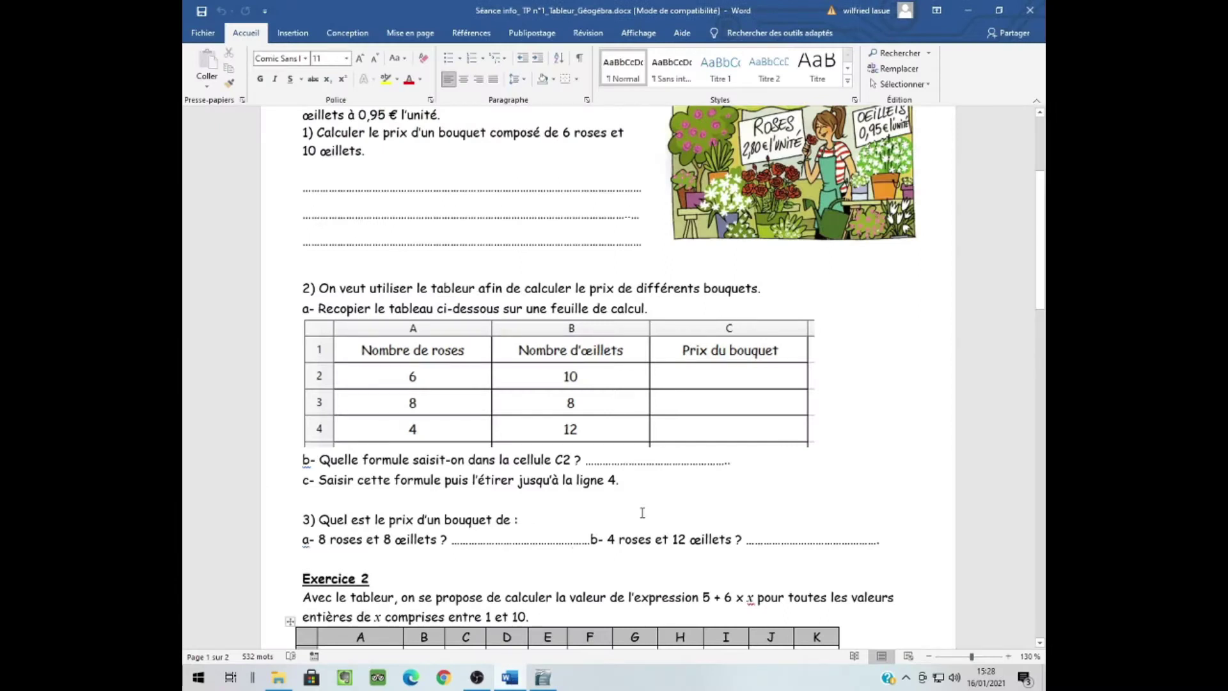
scroll(392, 416, down, 2)
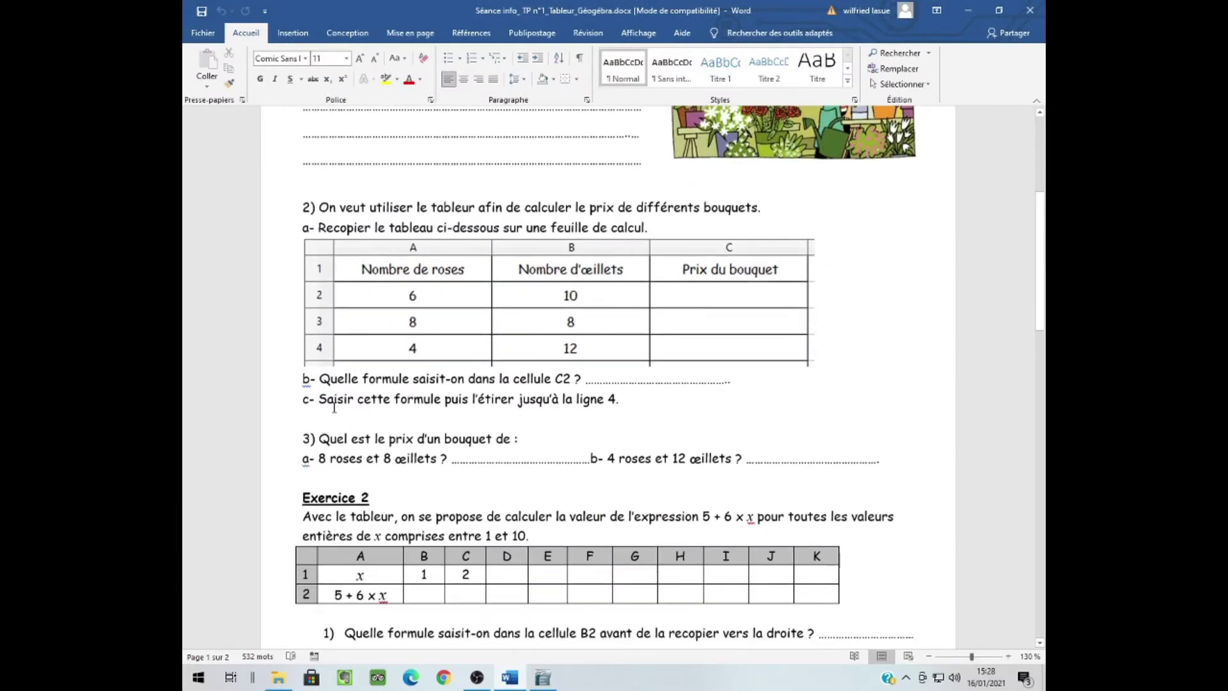
click(543, 677)
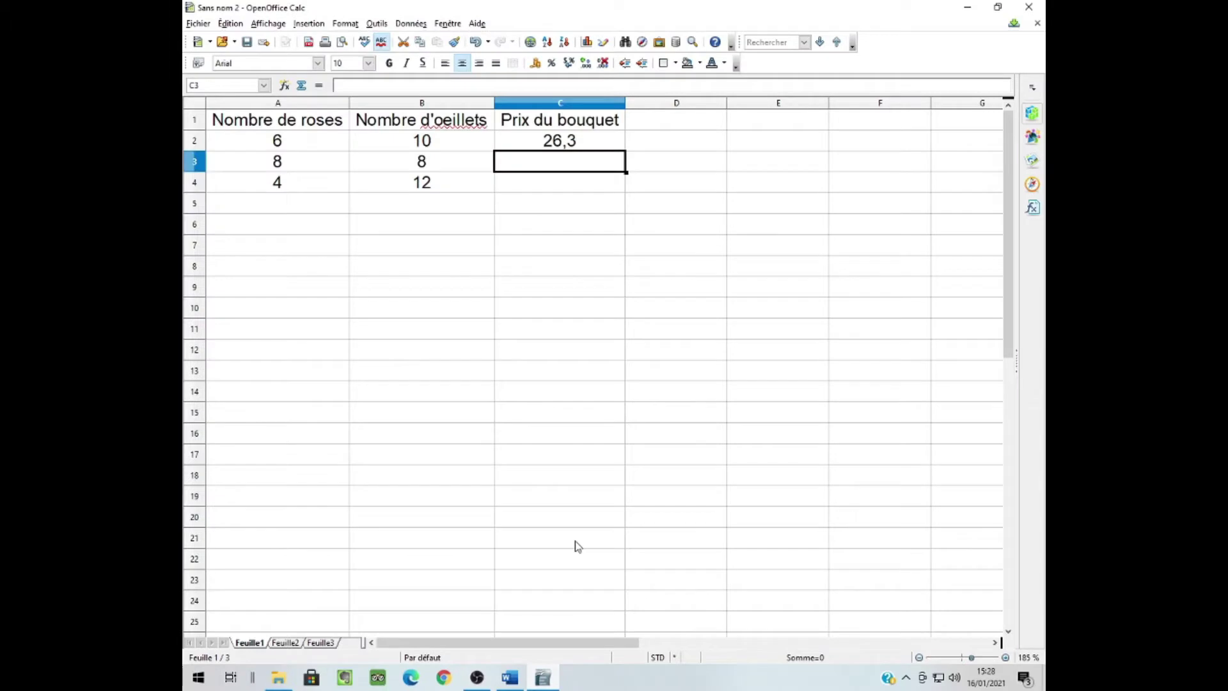
click(594, 141)
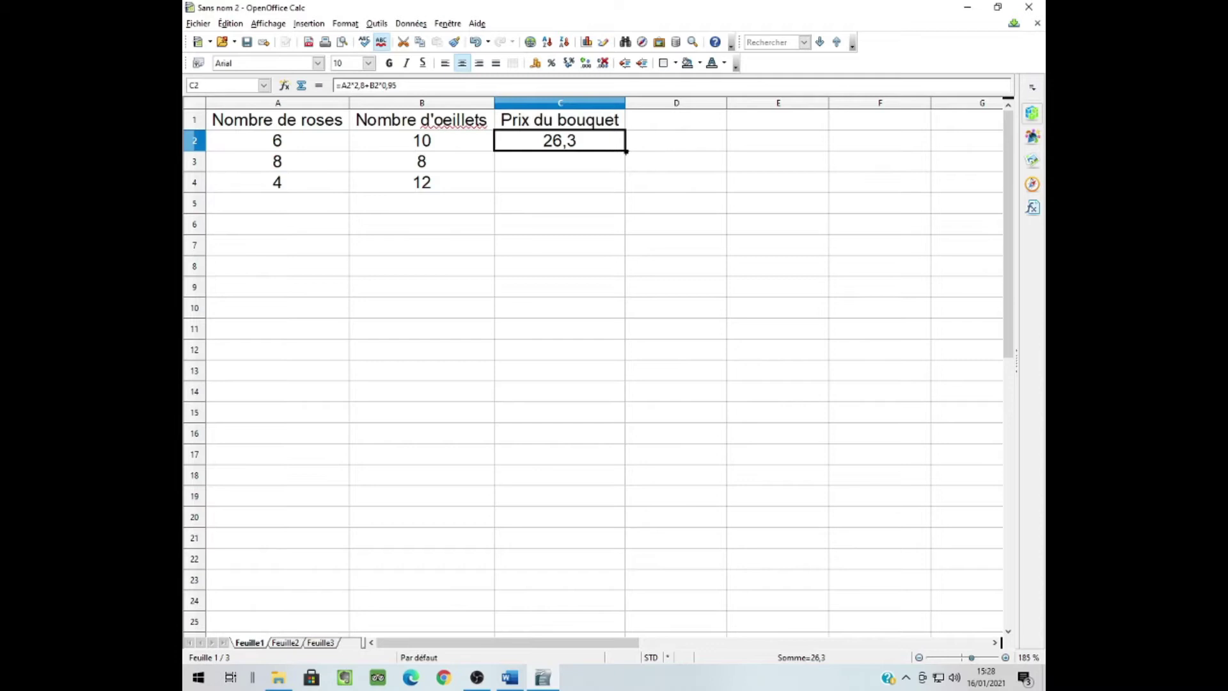
drag(626, 151, 626, 190)
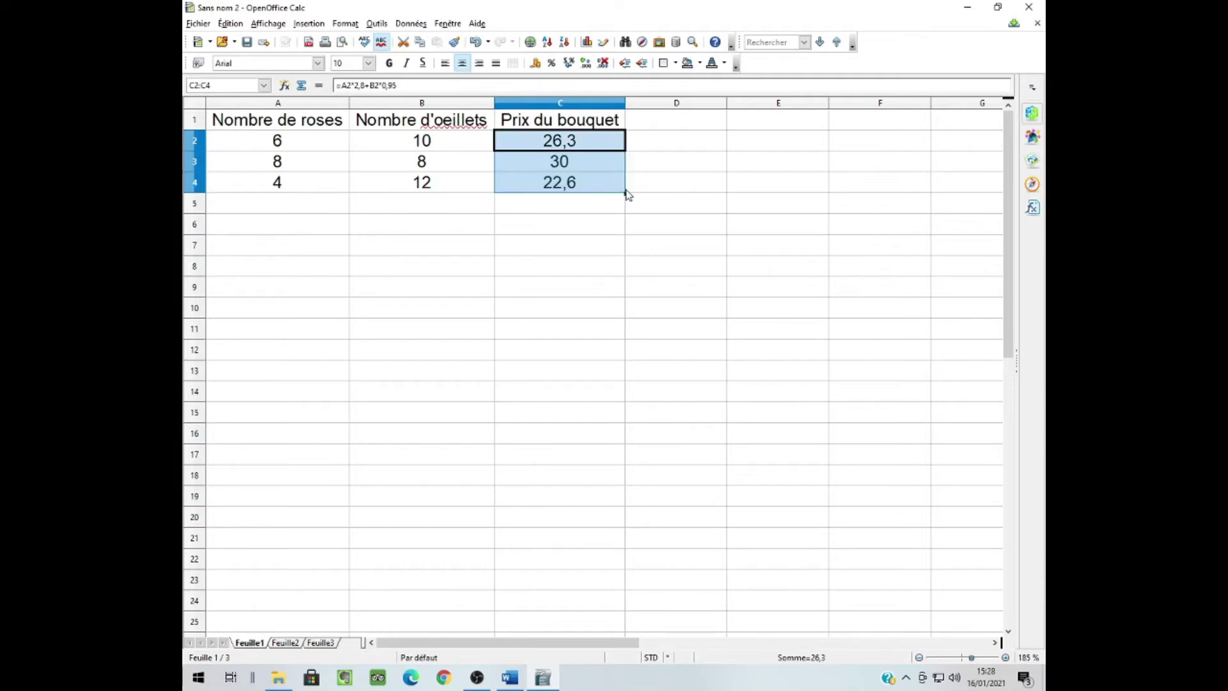
click(615, 232)
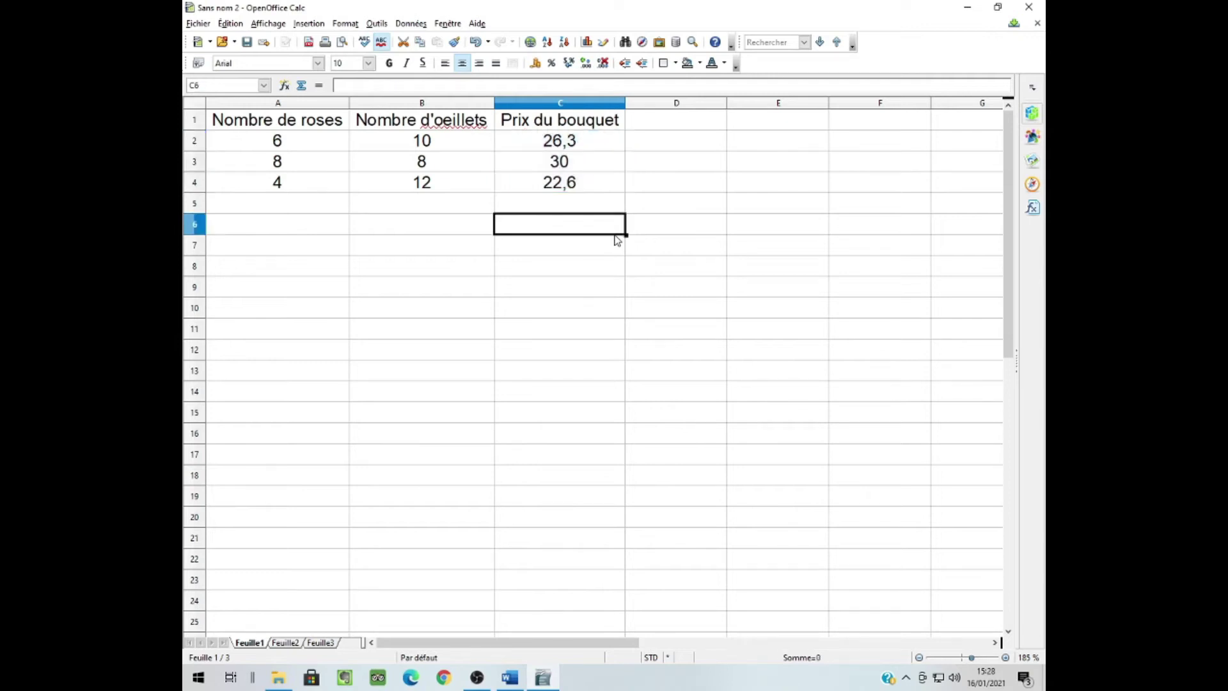
Read question 3 in the Word worksheet and look up the matching bouquet prices in rows 3 and 4 of the Calc table.
click(512, 680)
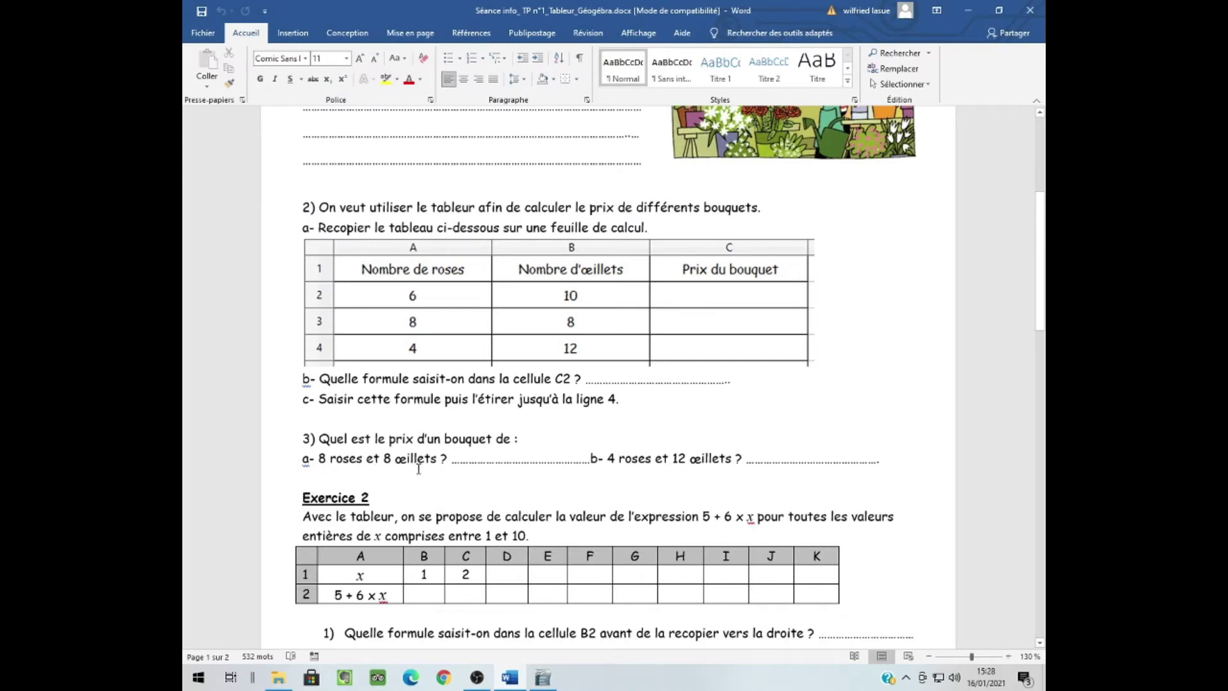
click(543, 677)
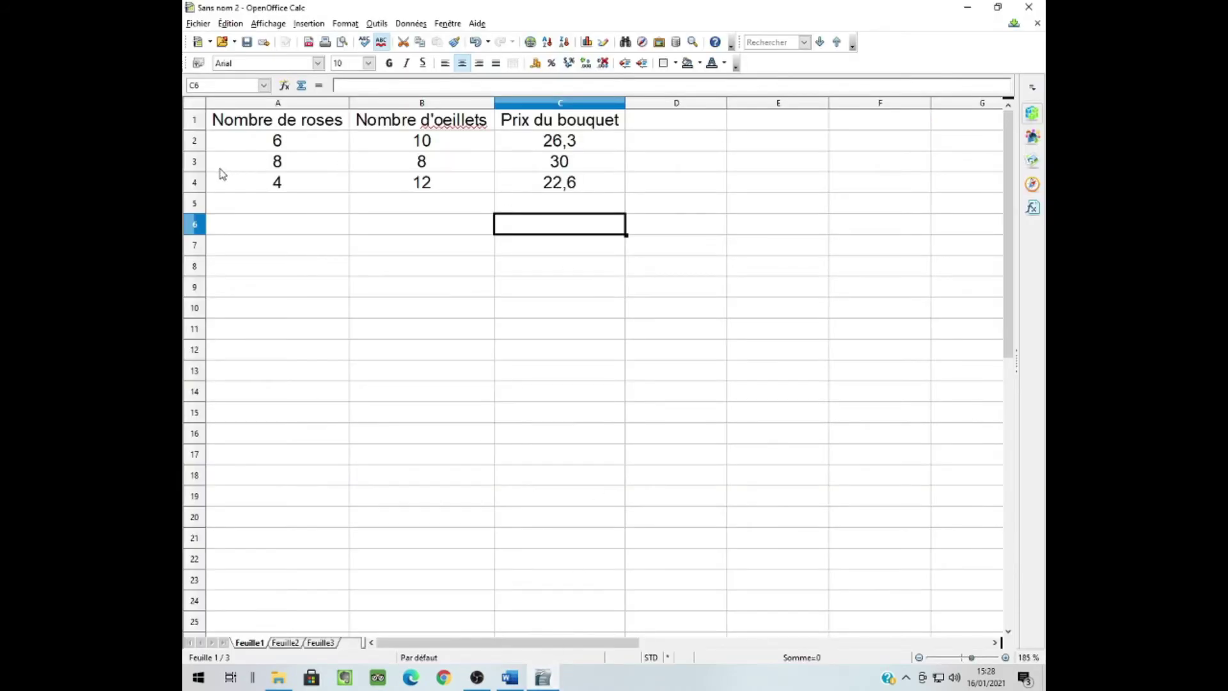
click(195, 164)
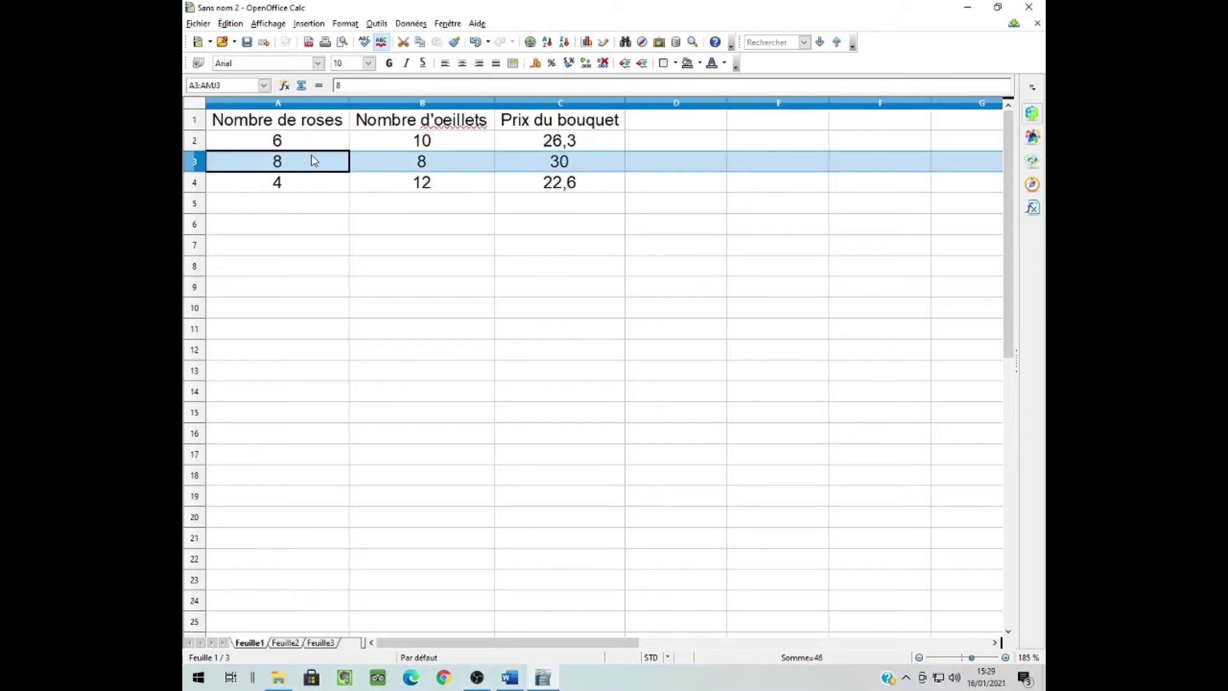
click(600, 166)
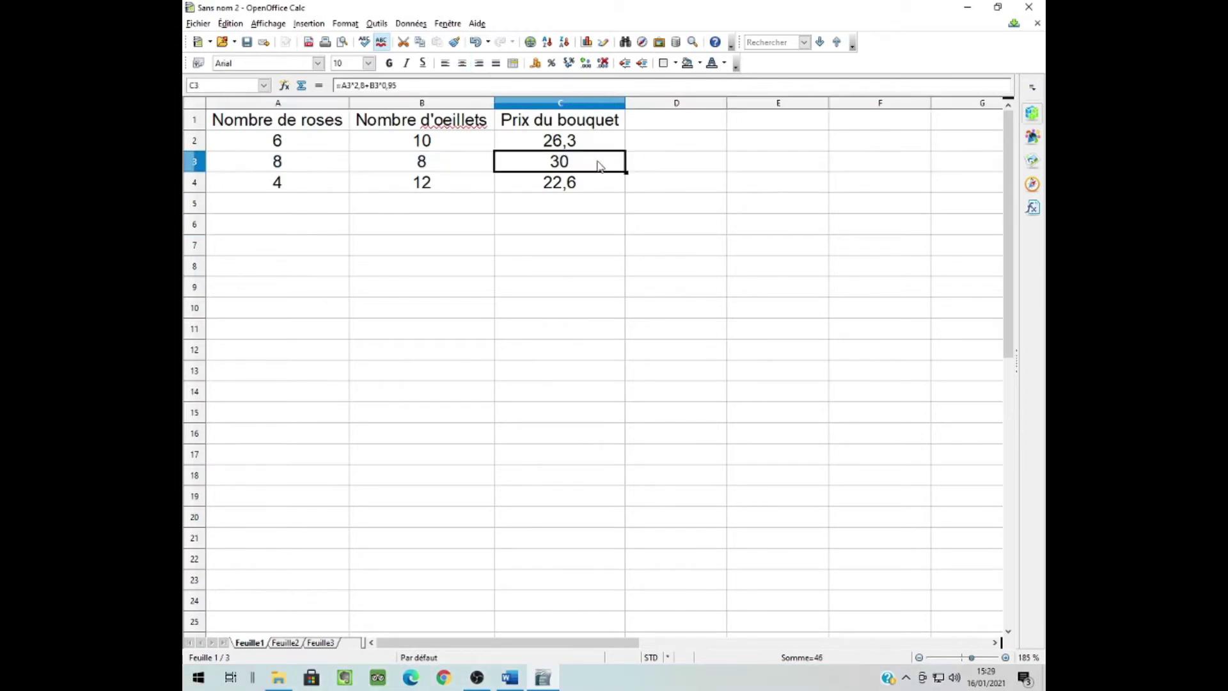
click(195, 183)
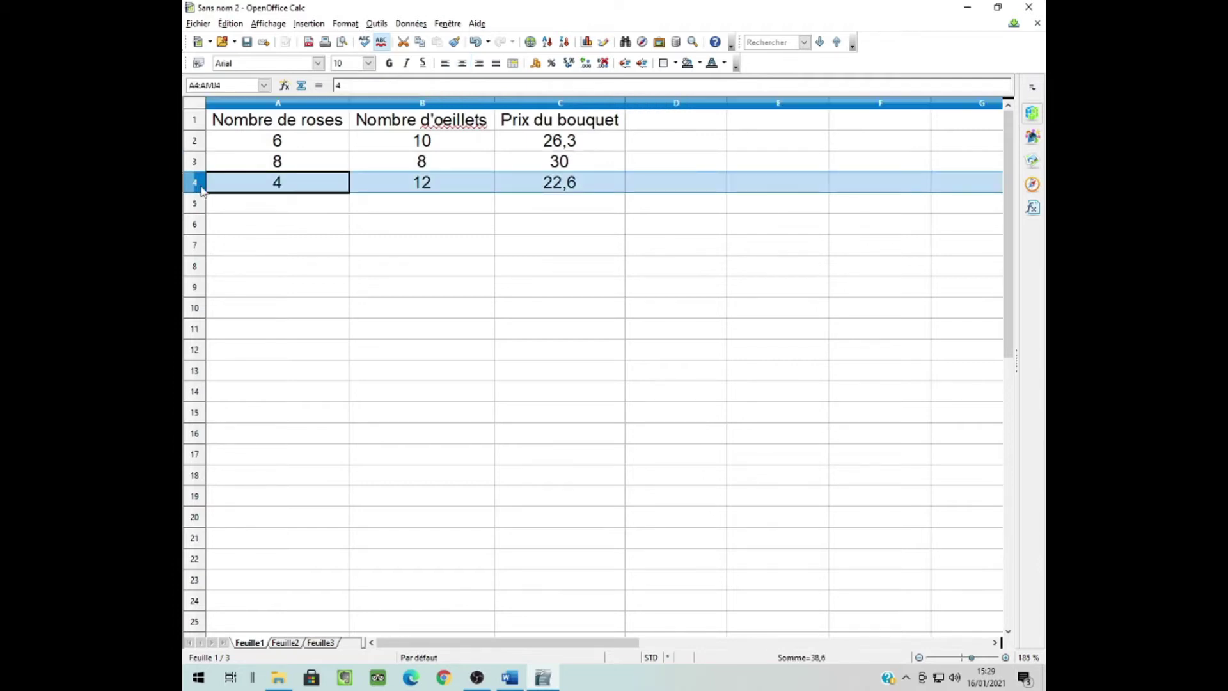
click(587, 185)
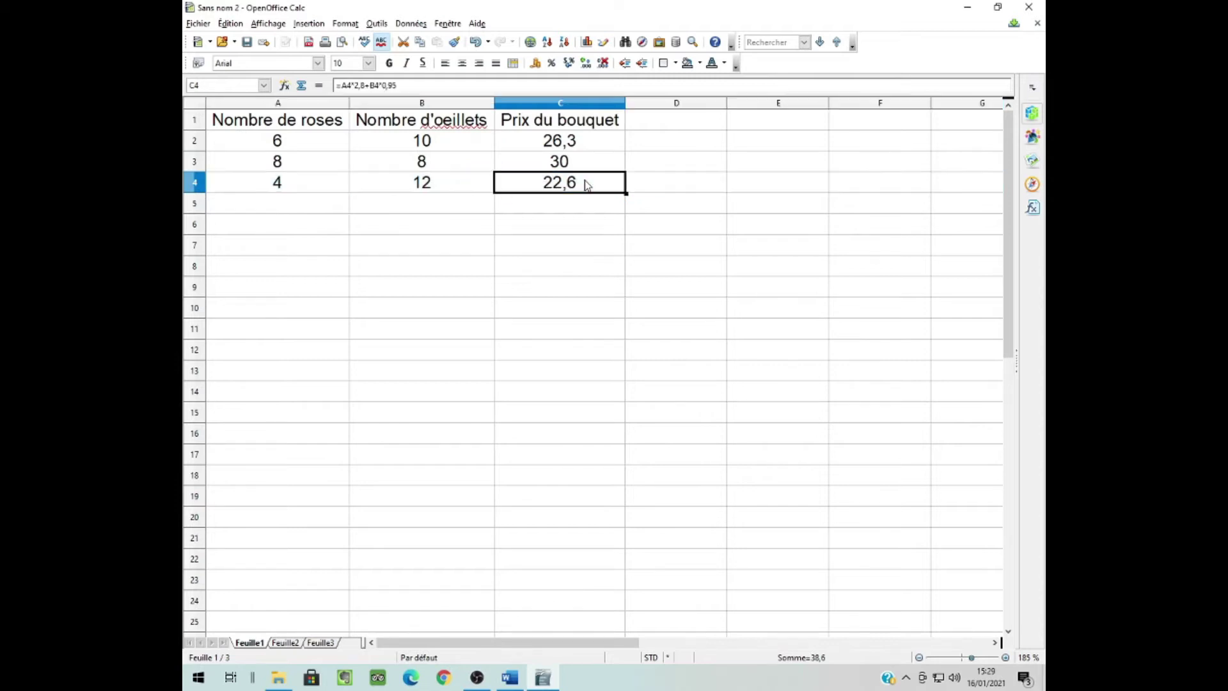
click(510, 679)
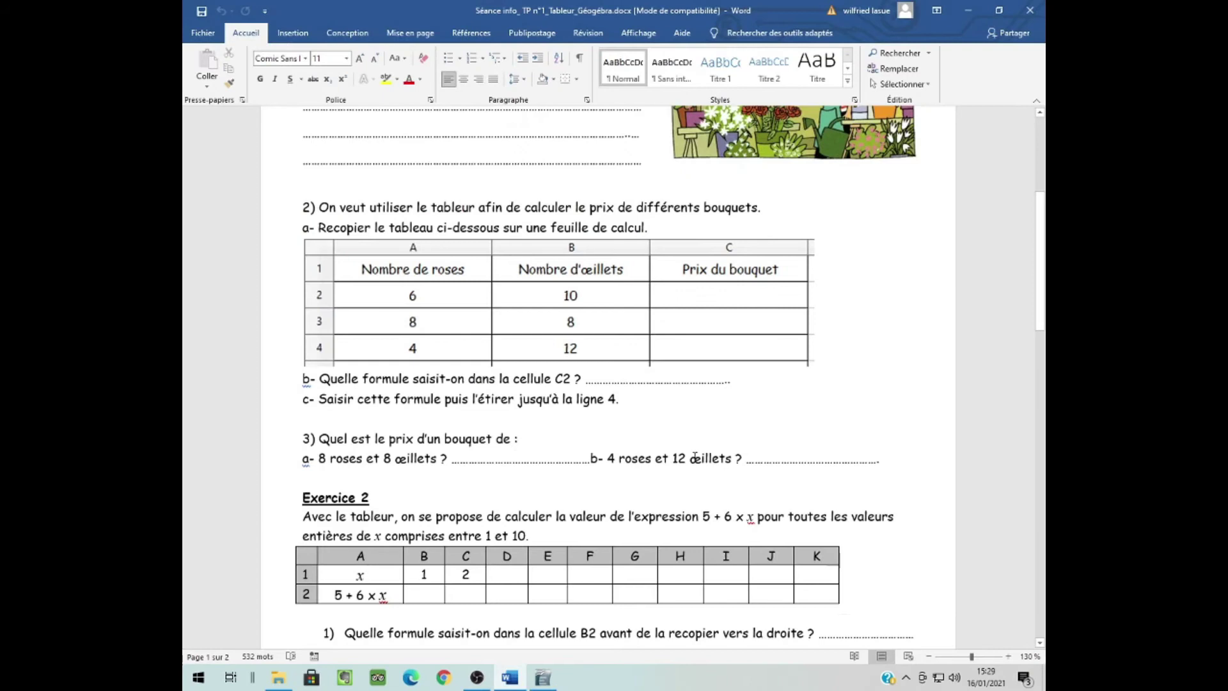
click(543, 677)
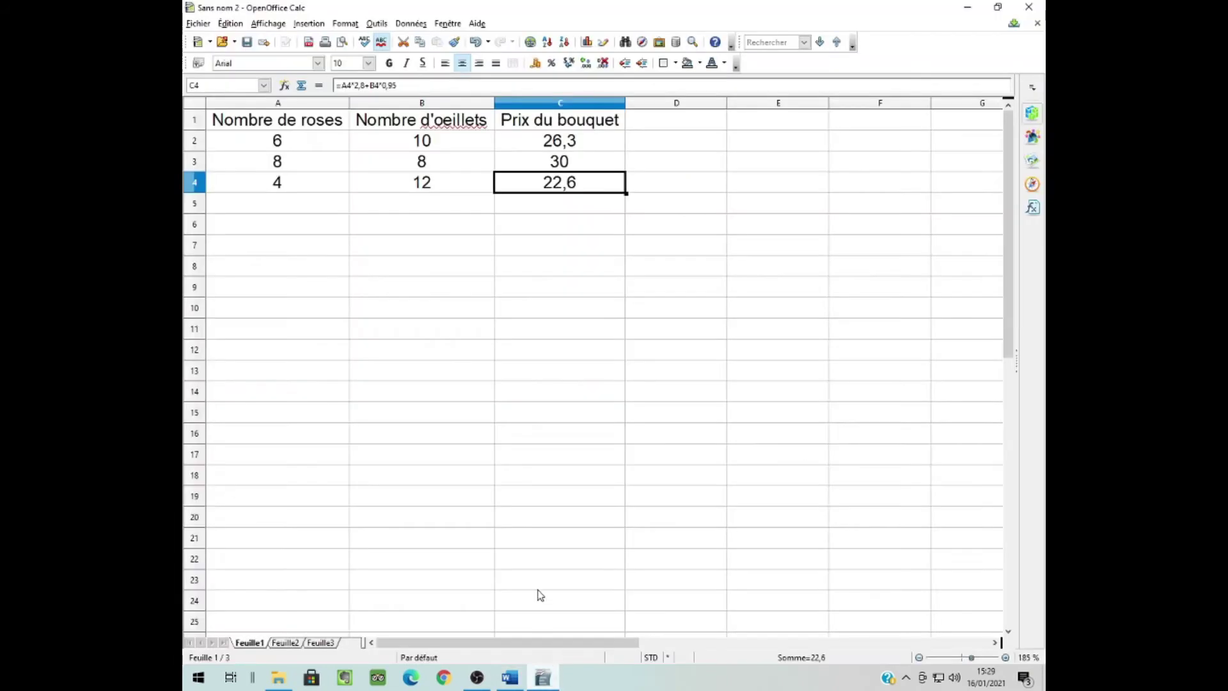
Apply outer and inner borders to every cell of the bouquet table, A1:C4.
drag(312, 126, 541, 184)
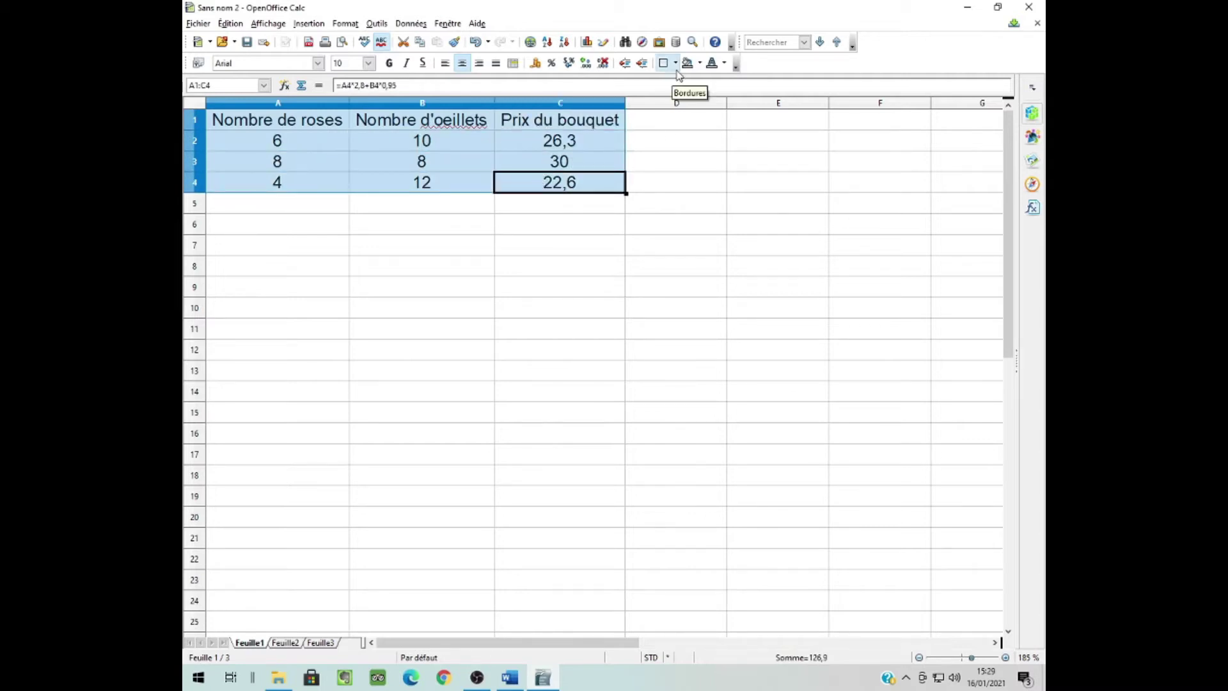
click(676, 66)
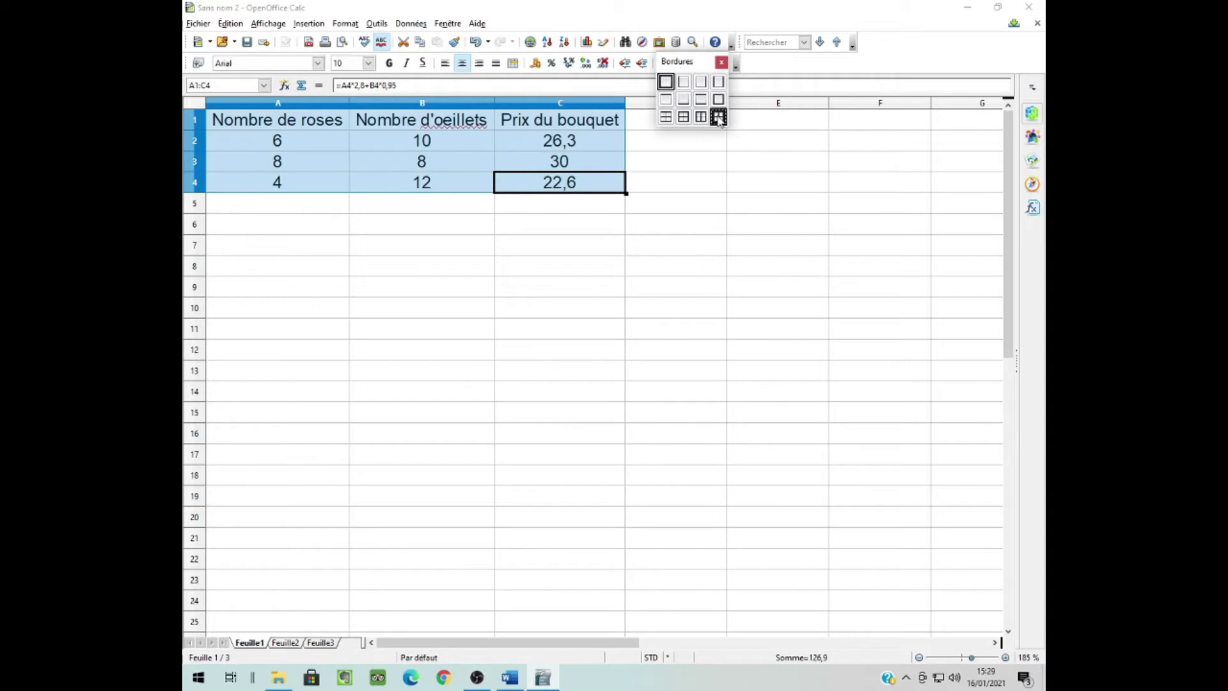
click(720, 120)
click(665, 206)
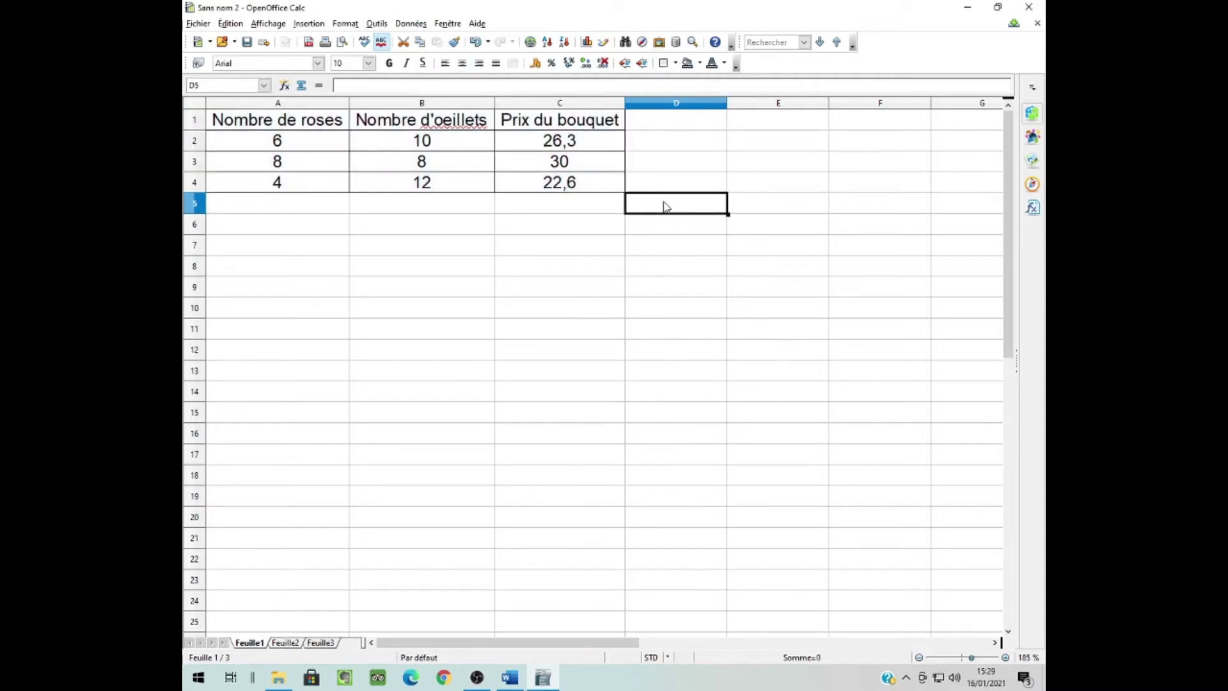
Give the header cells A1:C1 a light grey background.
drag(317, 123, 551, 126)
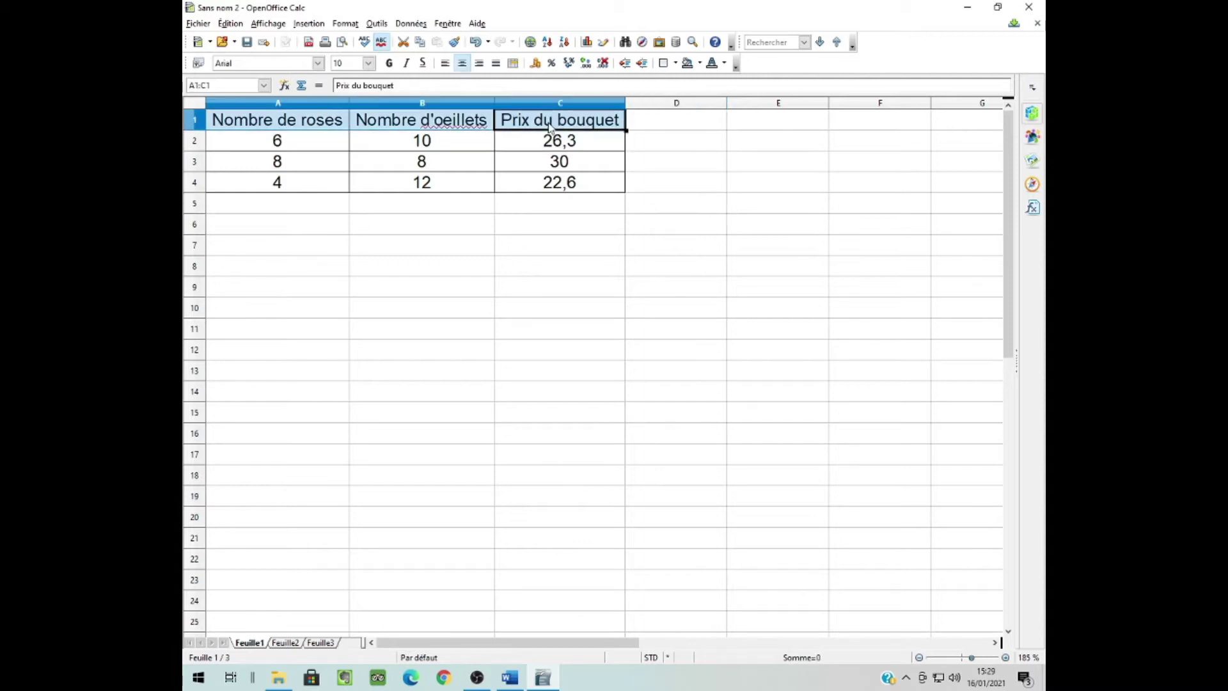
click(700, 64)
click(694, 93)
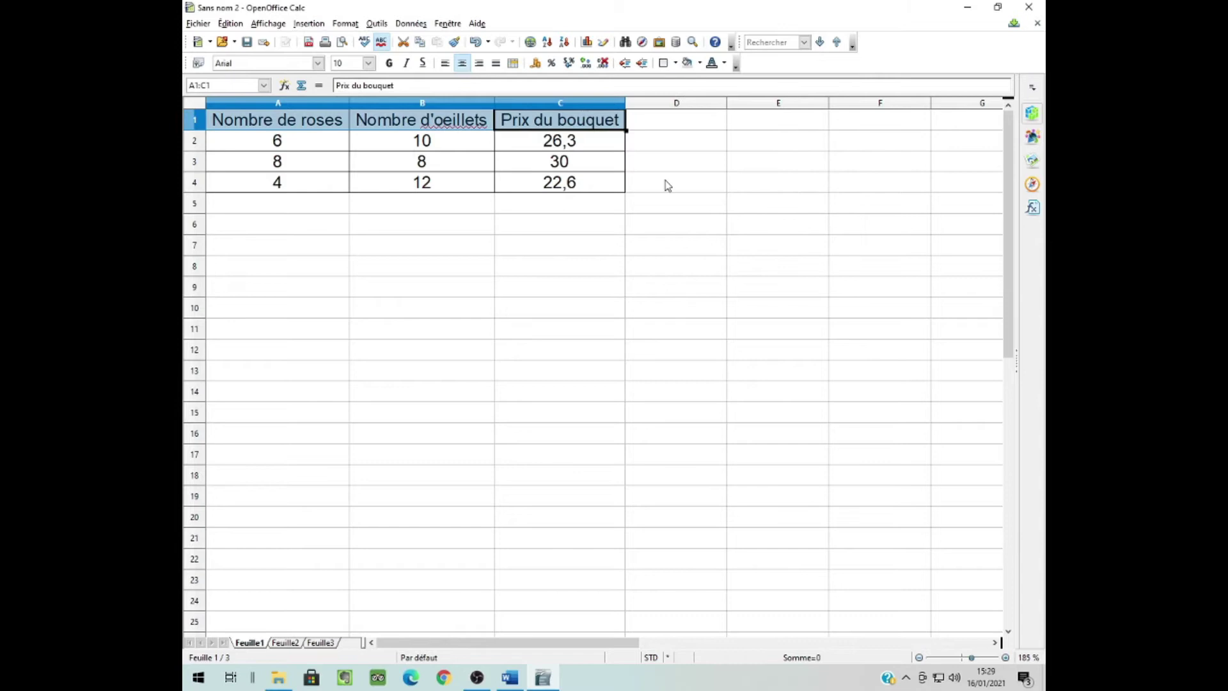
click(667, 189)
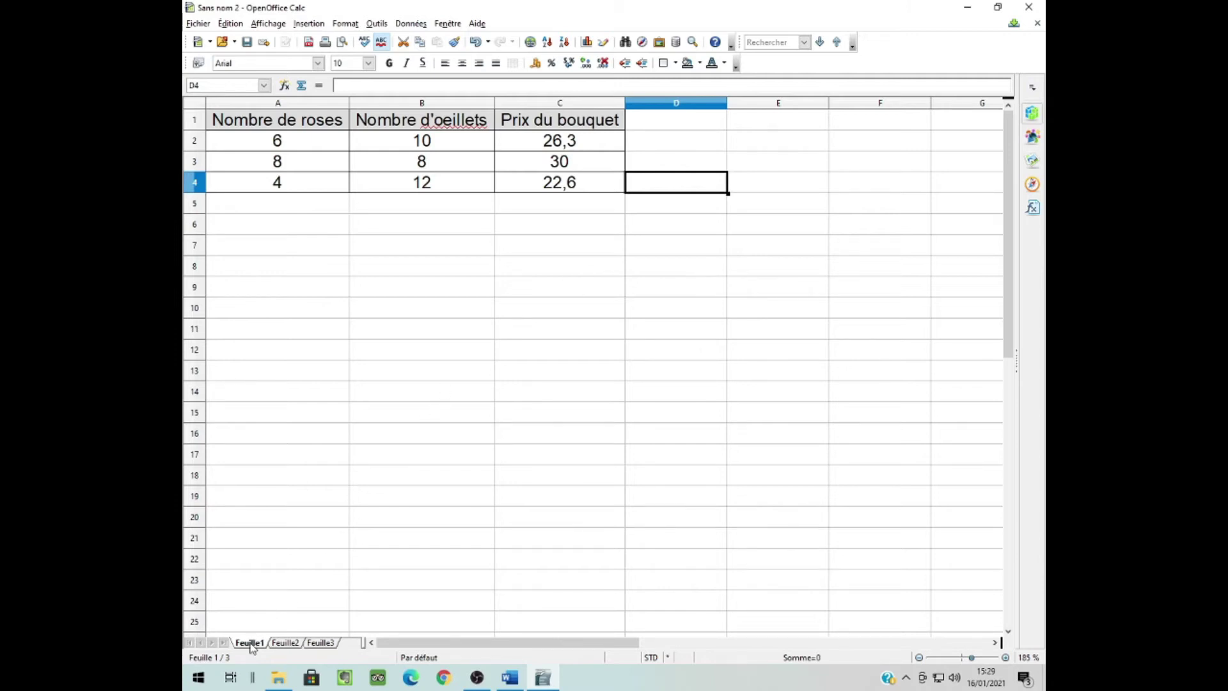
Rename the sheet Feuille1 as "Exercice 1".
double_click(250, 643)
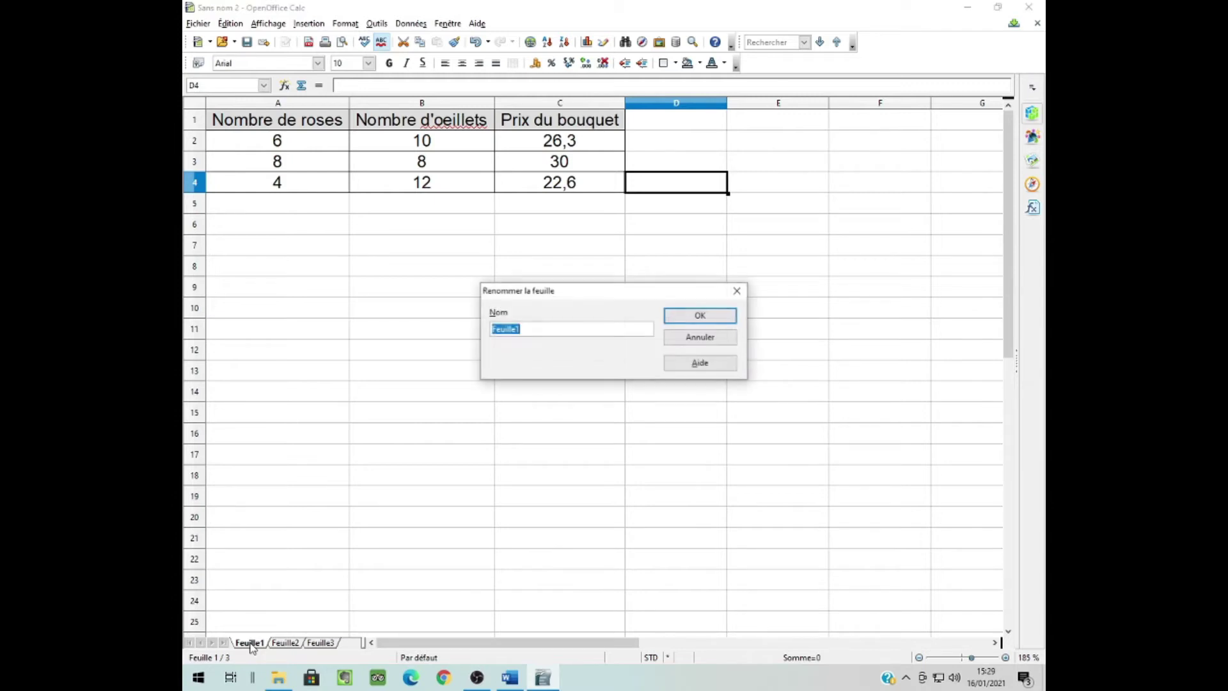
text(Exercice)
click(692, 318)
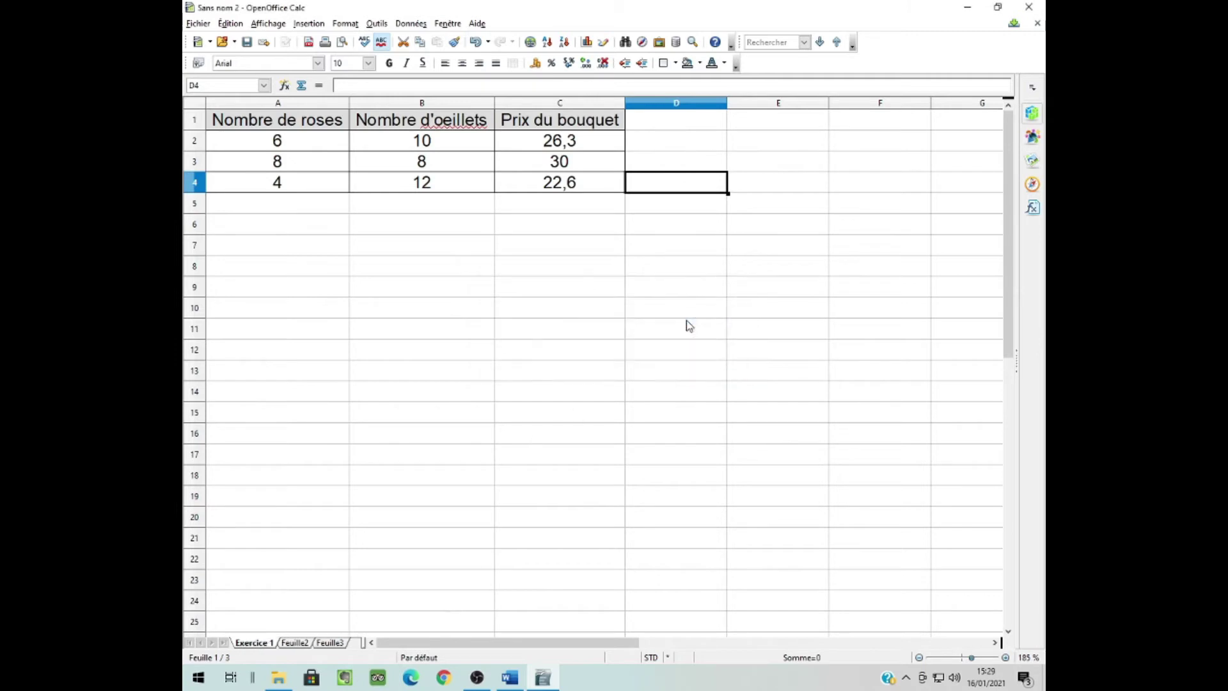
click(202, 25)
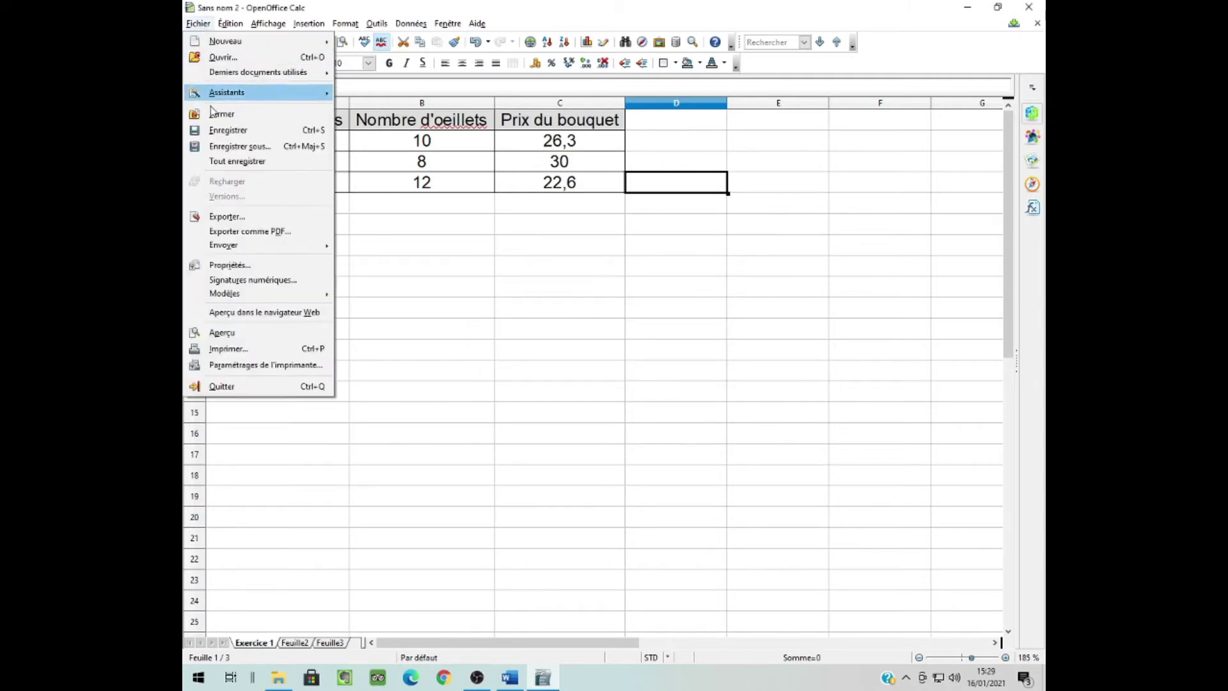
click(228, 146)
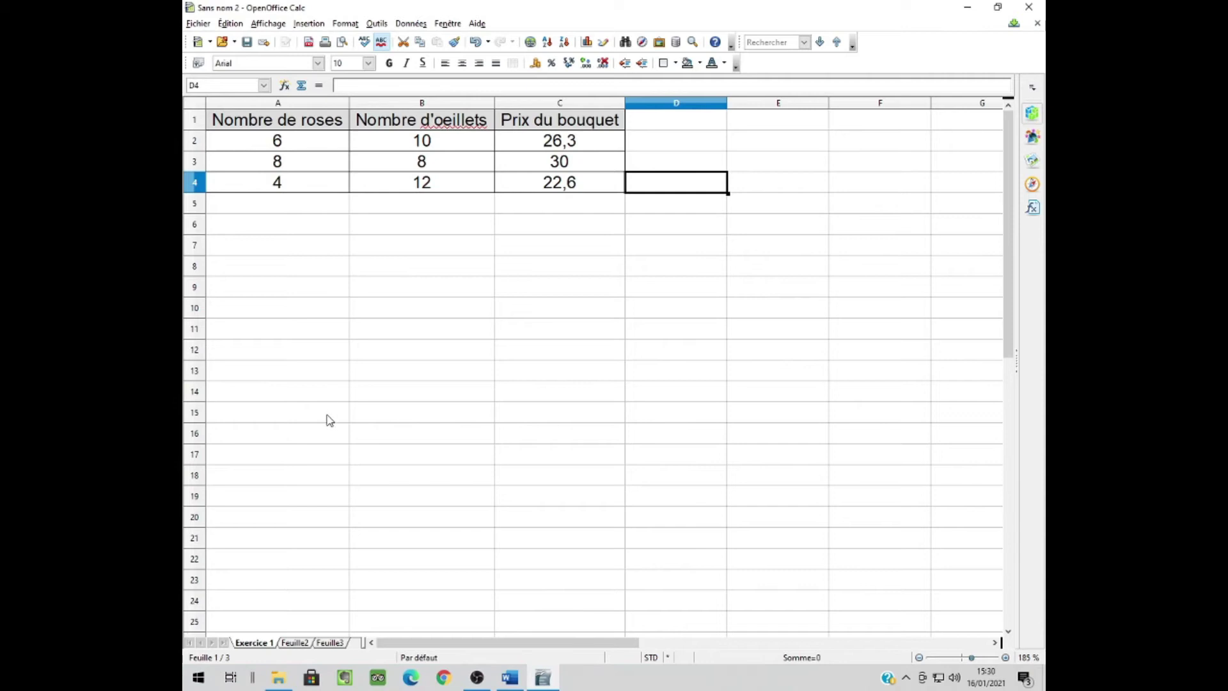
Switch to the sheet Feuille2 and rename it as "Exercice 2".
click(296, 643)
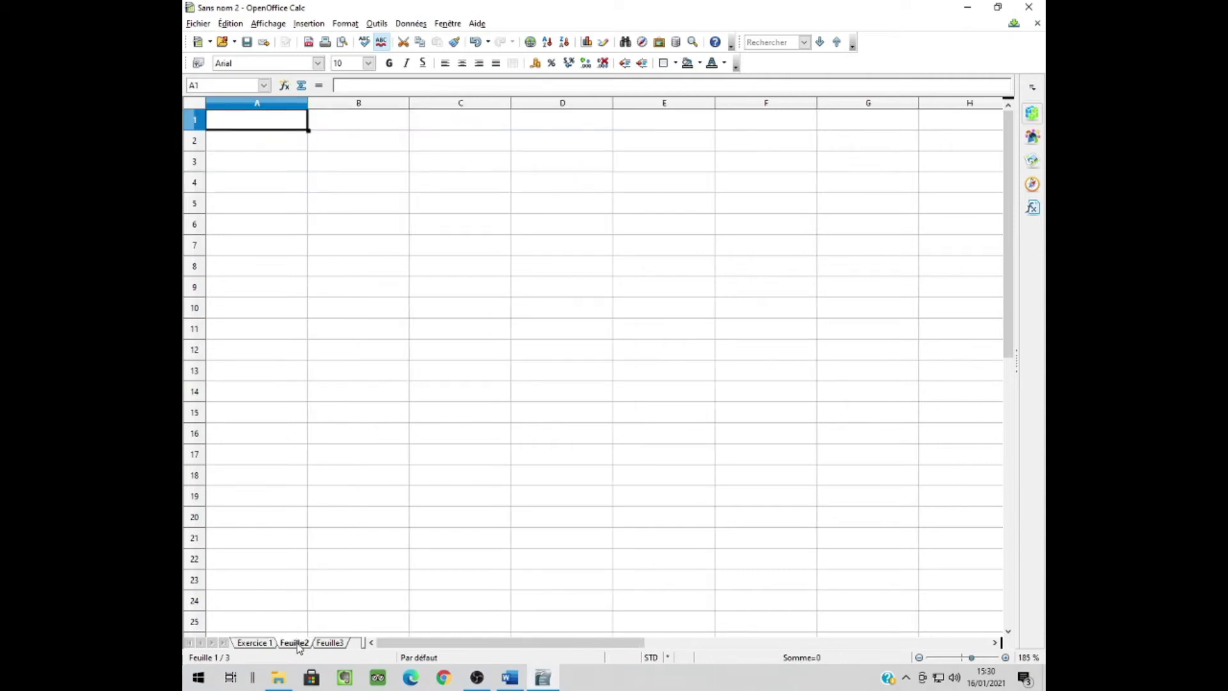
double_click(298, 645)
text(Exercice 2)
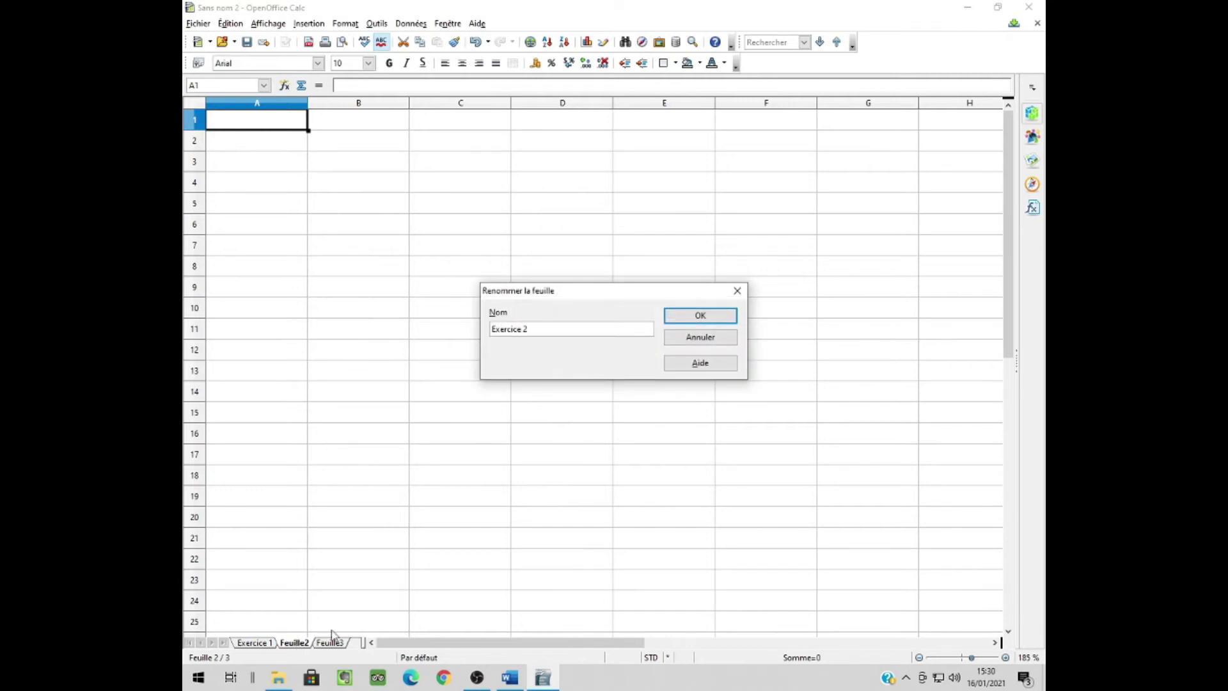
click(683, 314)
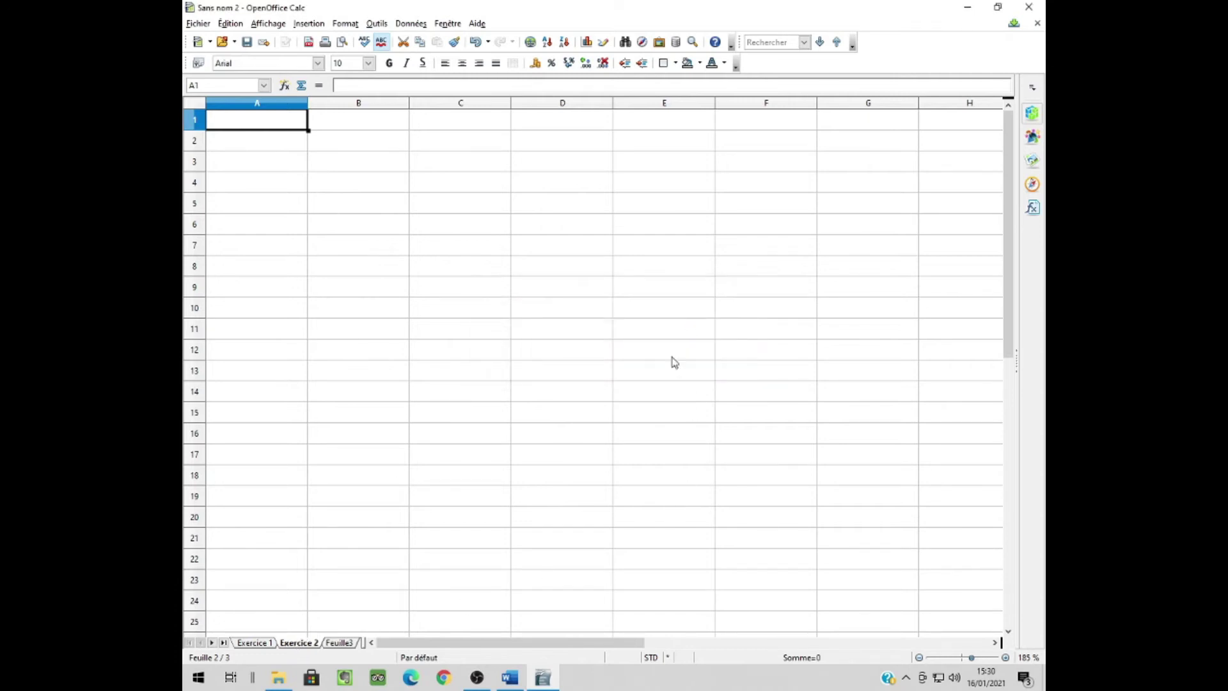
Read the Exercise 2 table in the Word worksheet, return to Calc and enter x in cell A1.
click(510, 678)
scroll(494, 493, down, 2)
scroll(495, 493, down, 1)
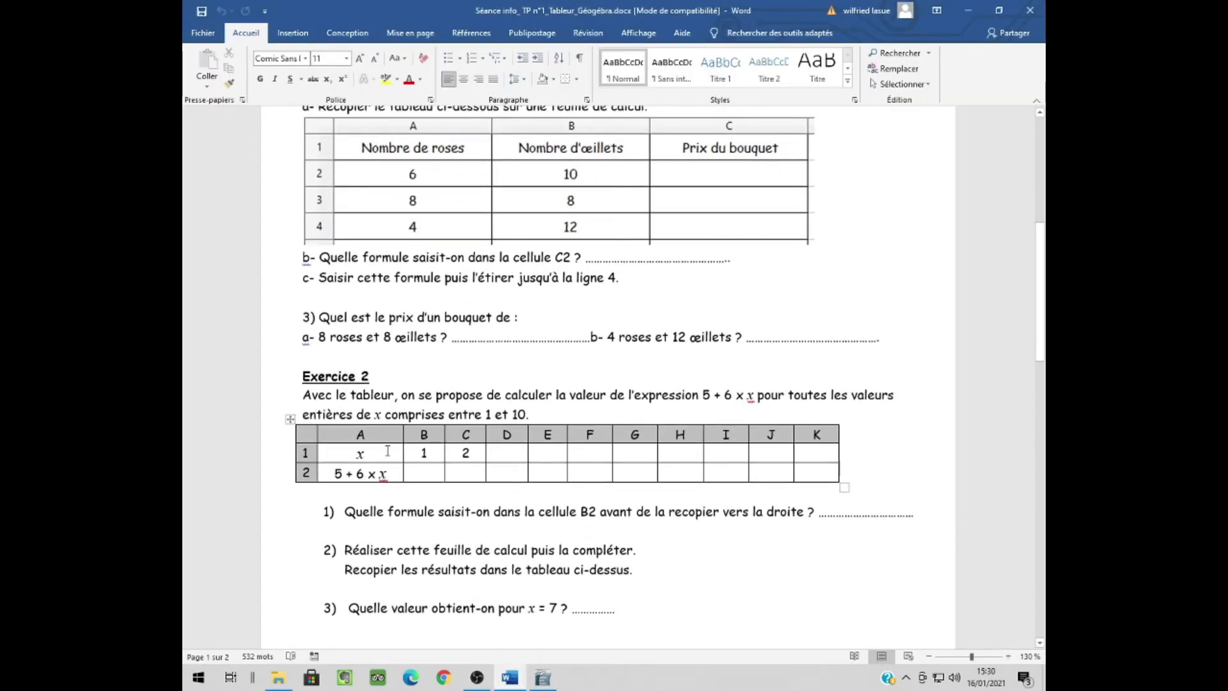
click(555, 679)
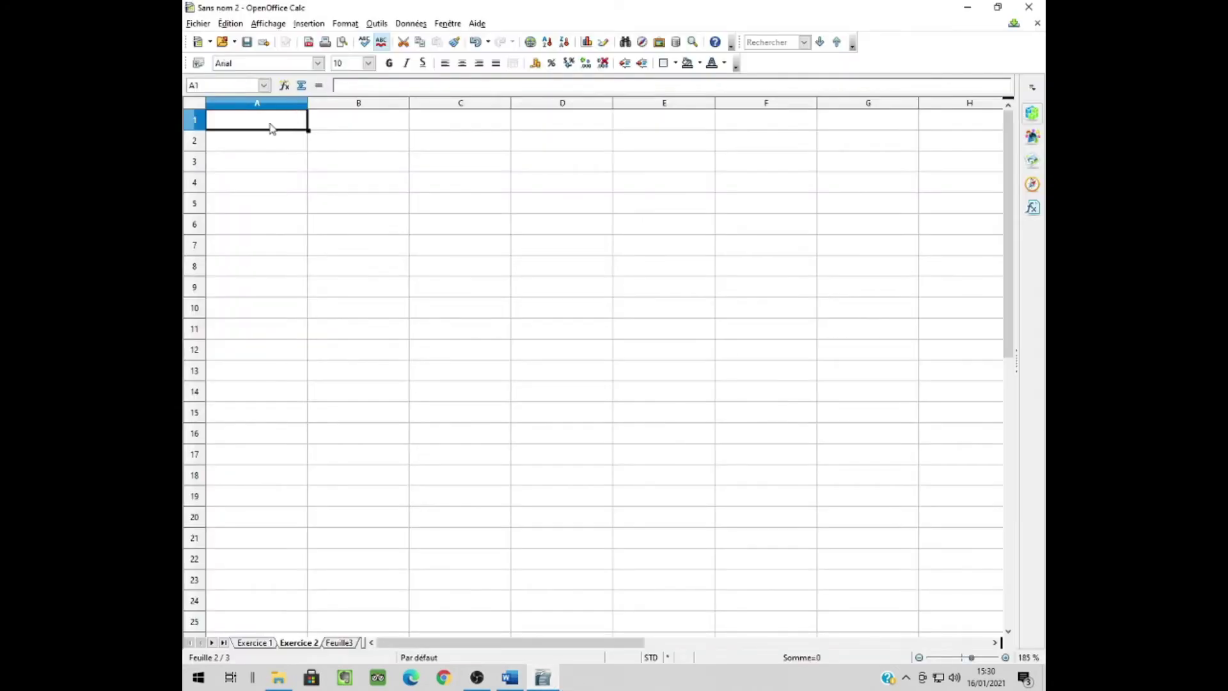
text(X)
key(Return)
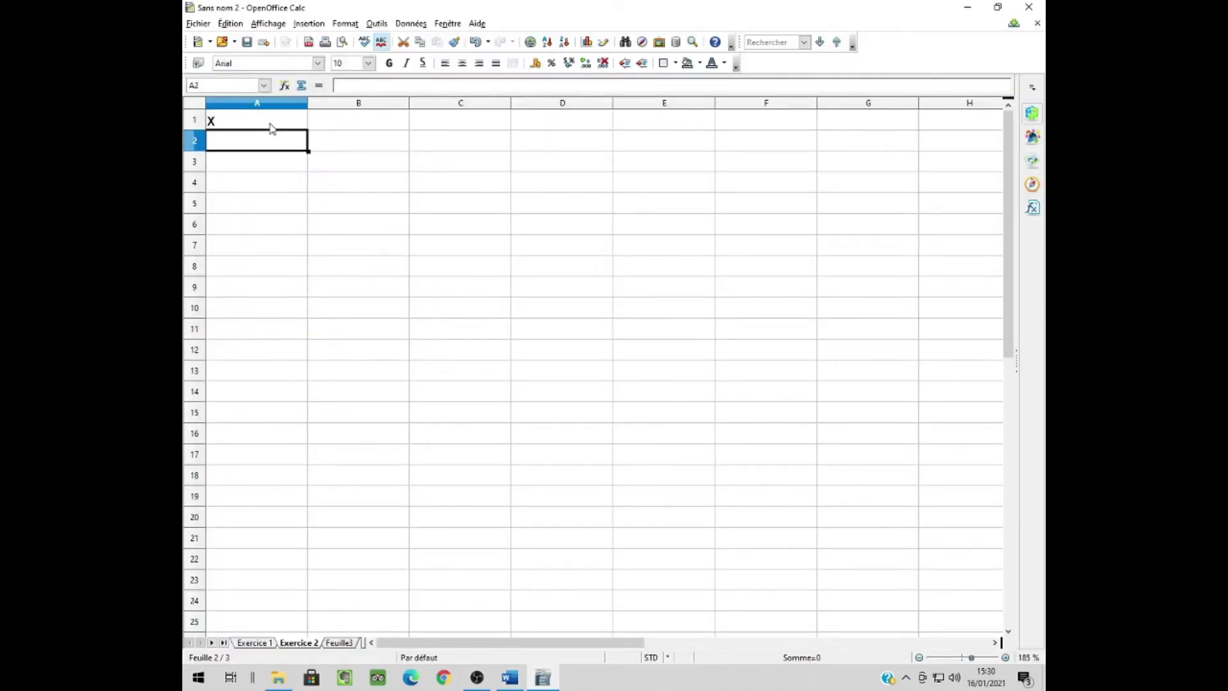
Format the x in cell A1 in italic Times New Roman and select cell A2.
click(225, 124)
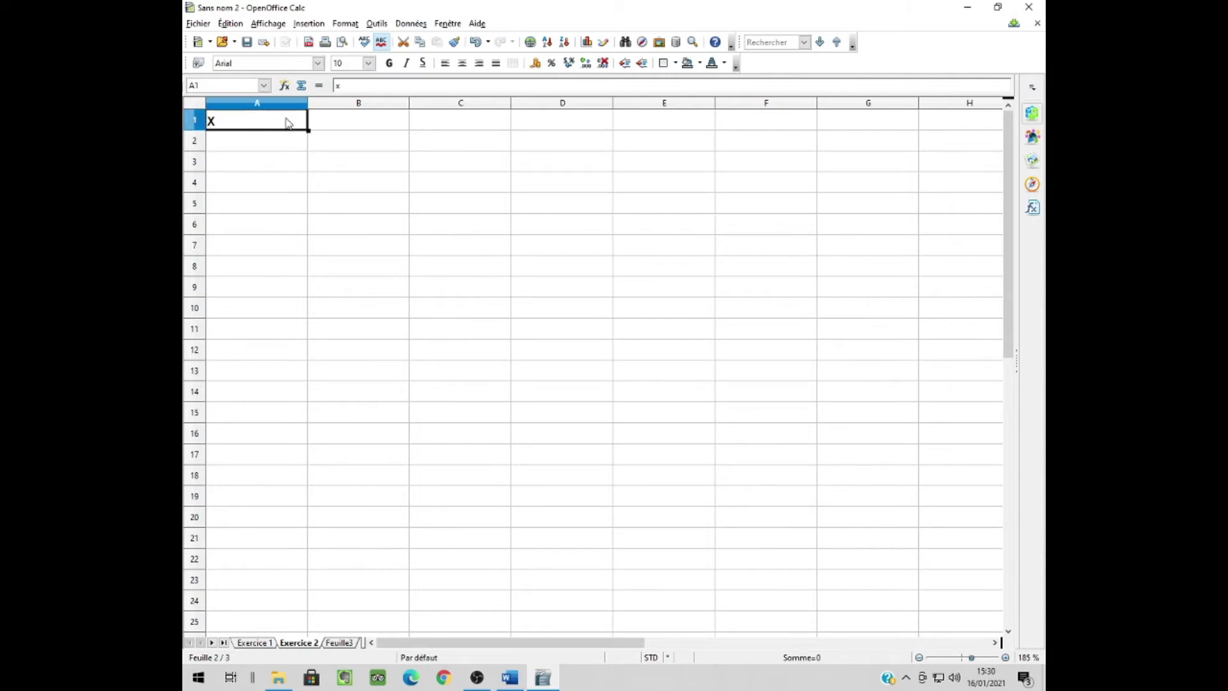
click(319, 63)
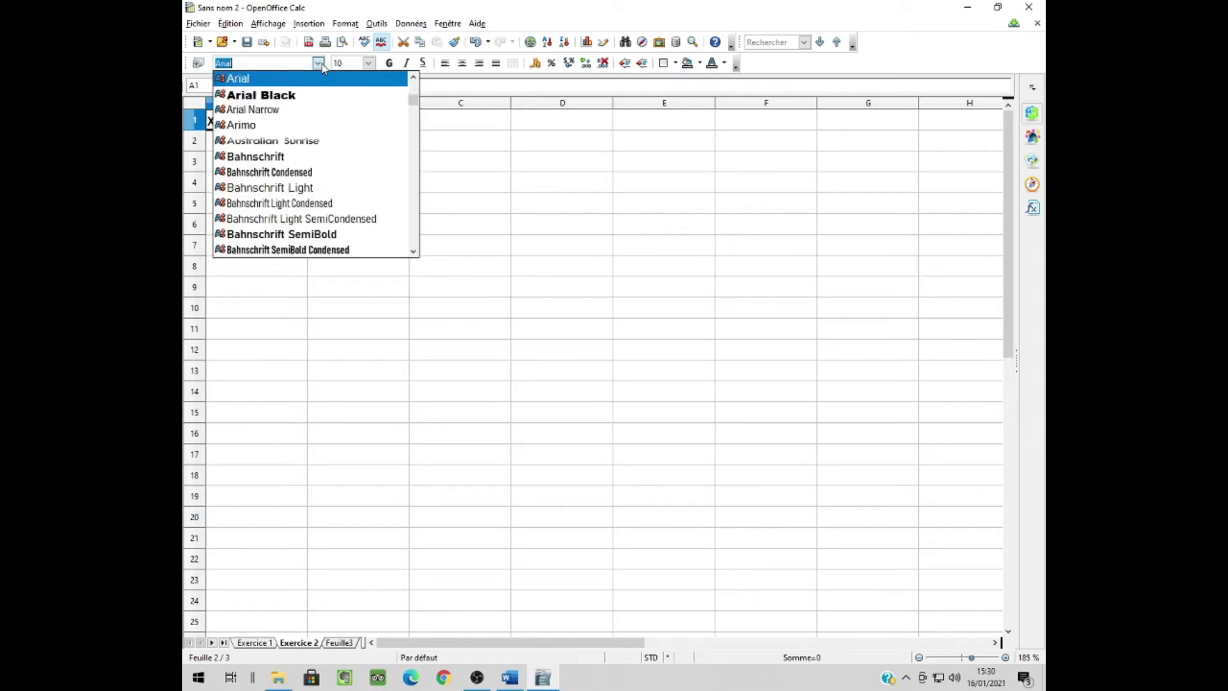
text(Times New Roman)
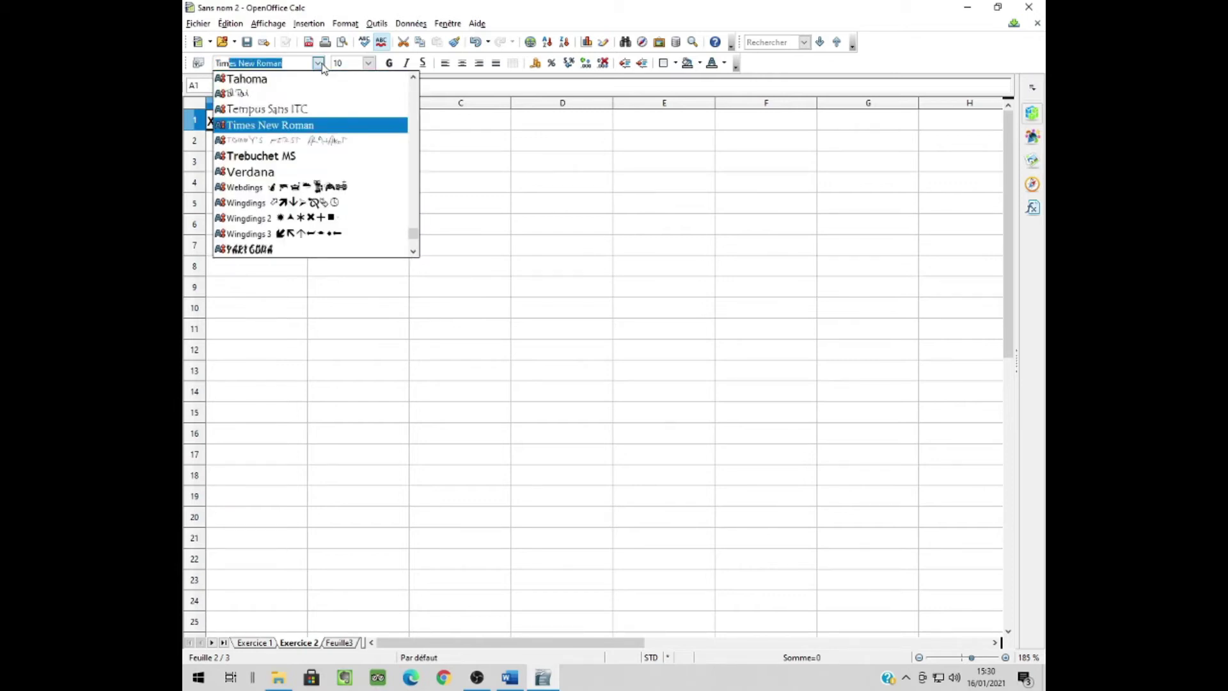
click(321, 125)
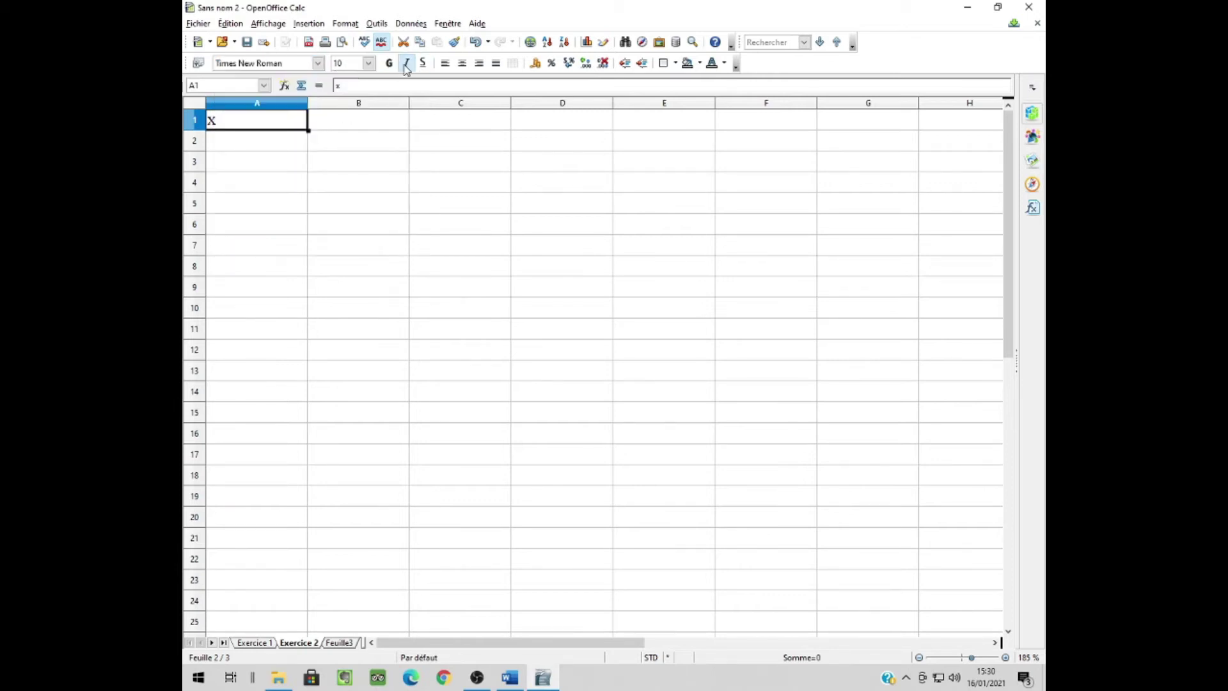
click(406, 63)
click(242, 150)
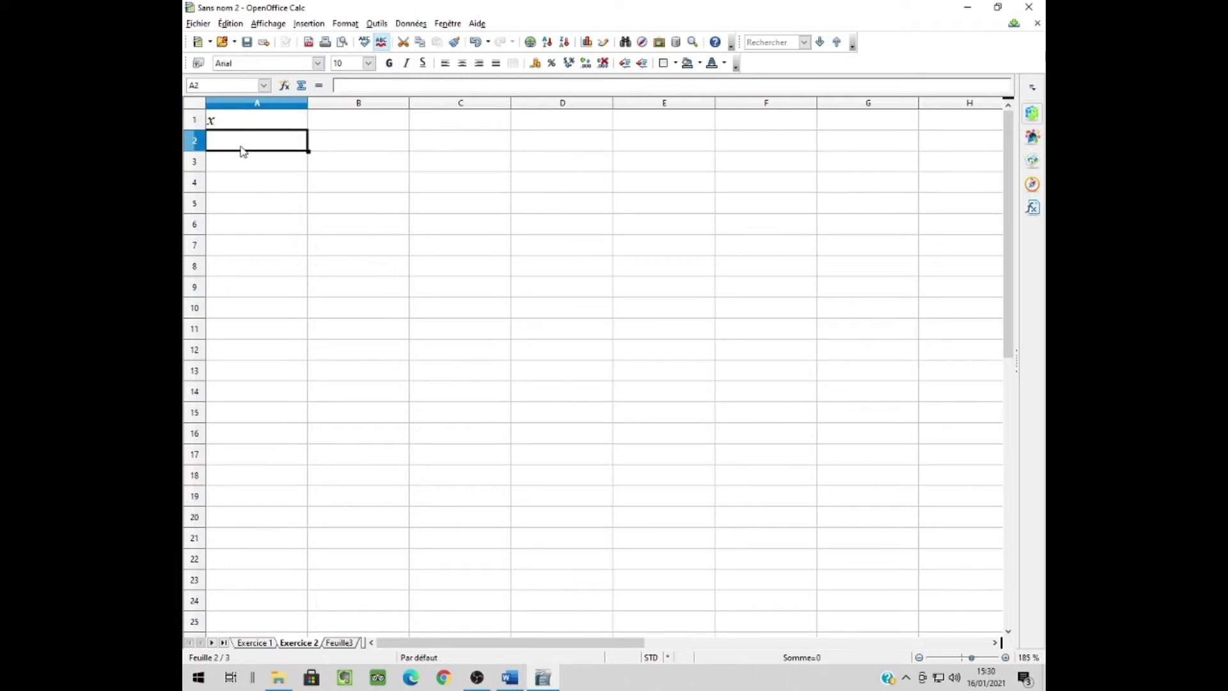
Enter "5 + 6 x x" in cell A2 and format its final x in italic Times New Roman.
text(5 + 6 x x)
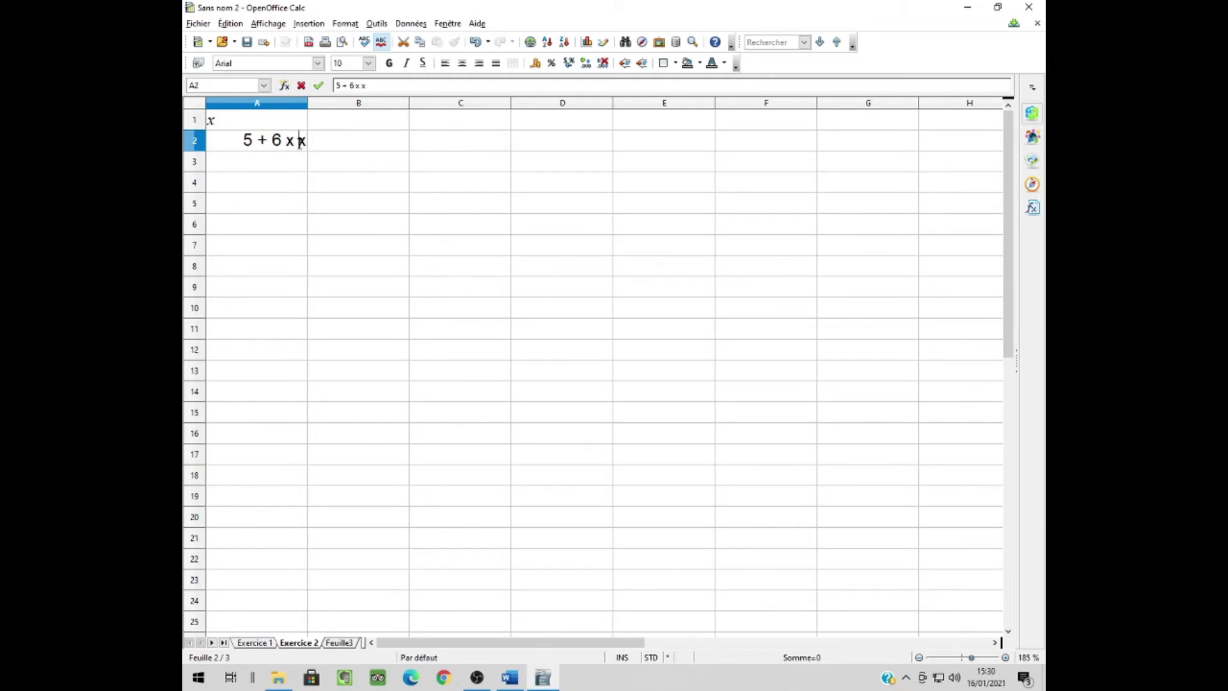
double_click(301, 140)
click(317, 63)
click(269, 77)
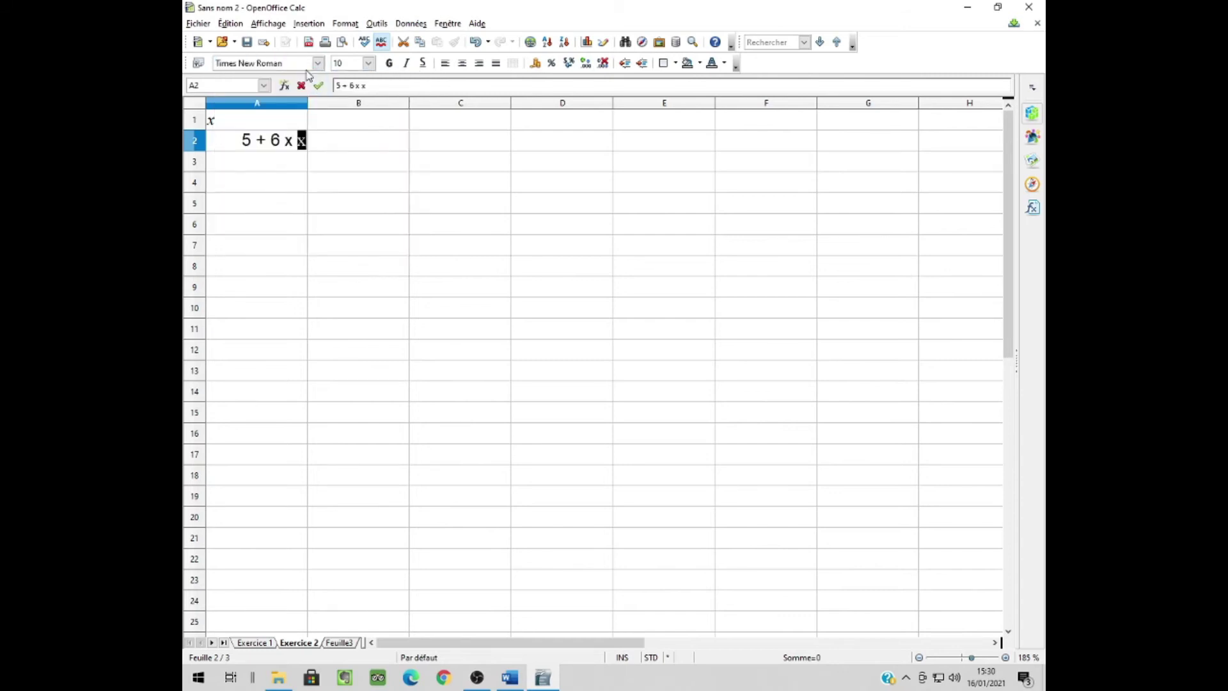
click(404, 64)
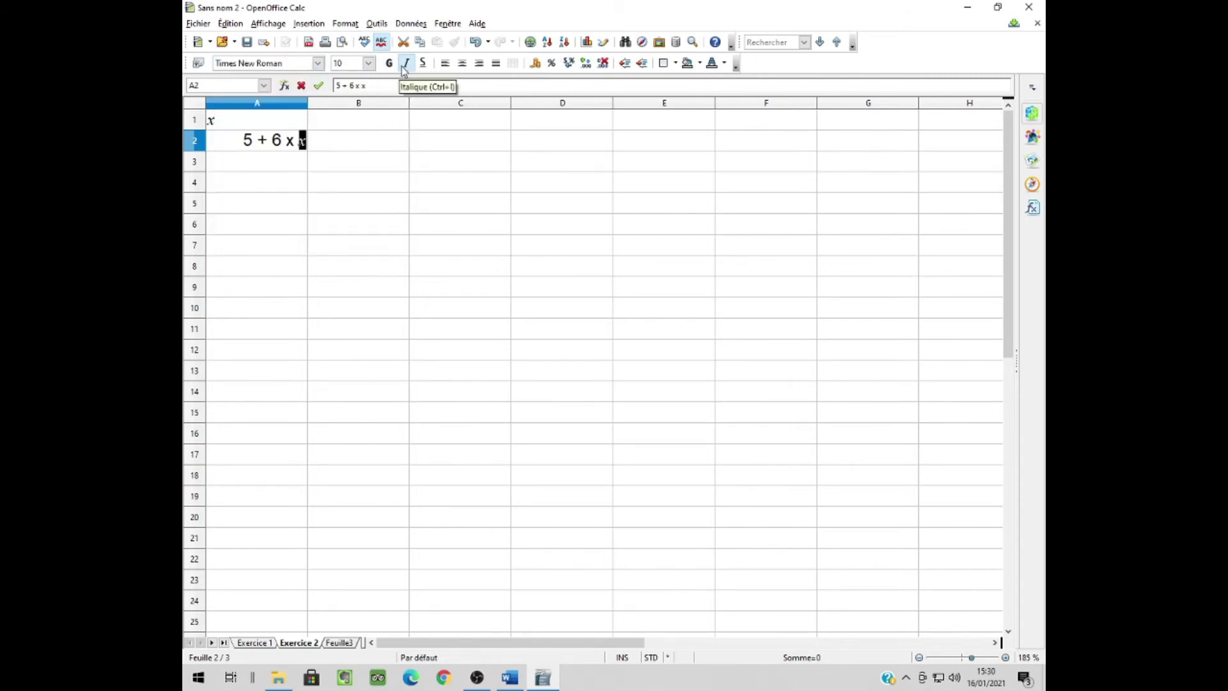
click(324, 160)
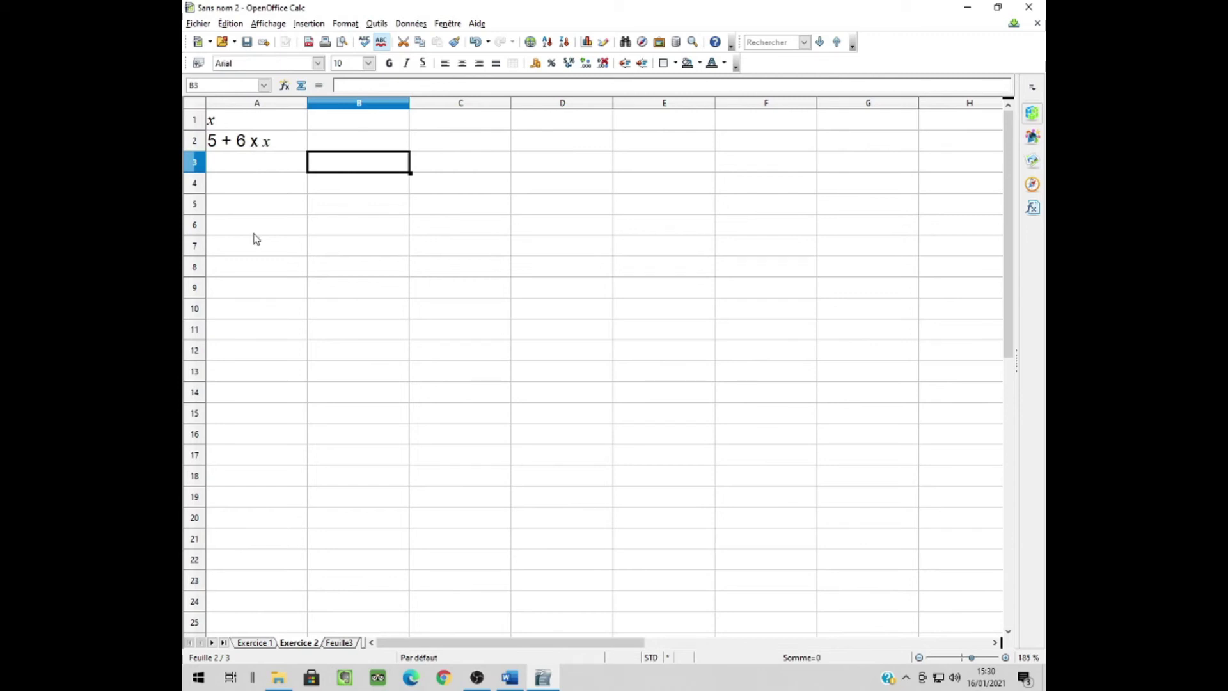
Centre the contents of rows 1 and 2 horizontally.
drag(193, 122, 194, 141)
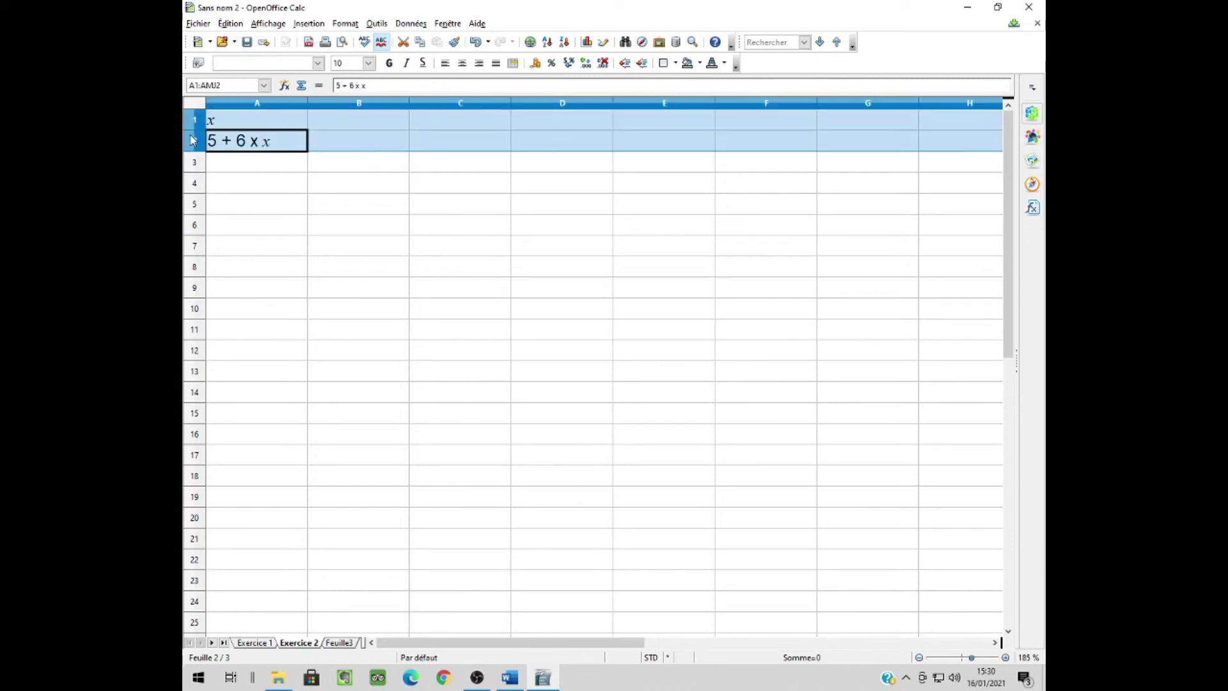
click(462, 63)
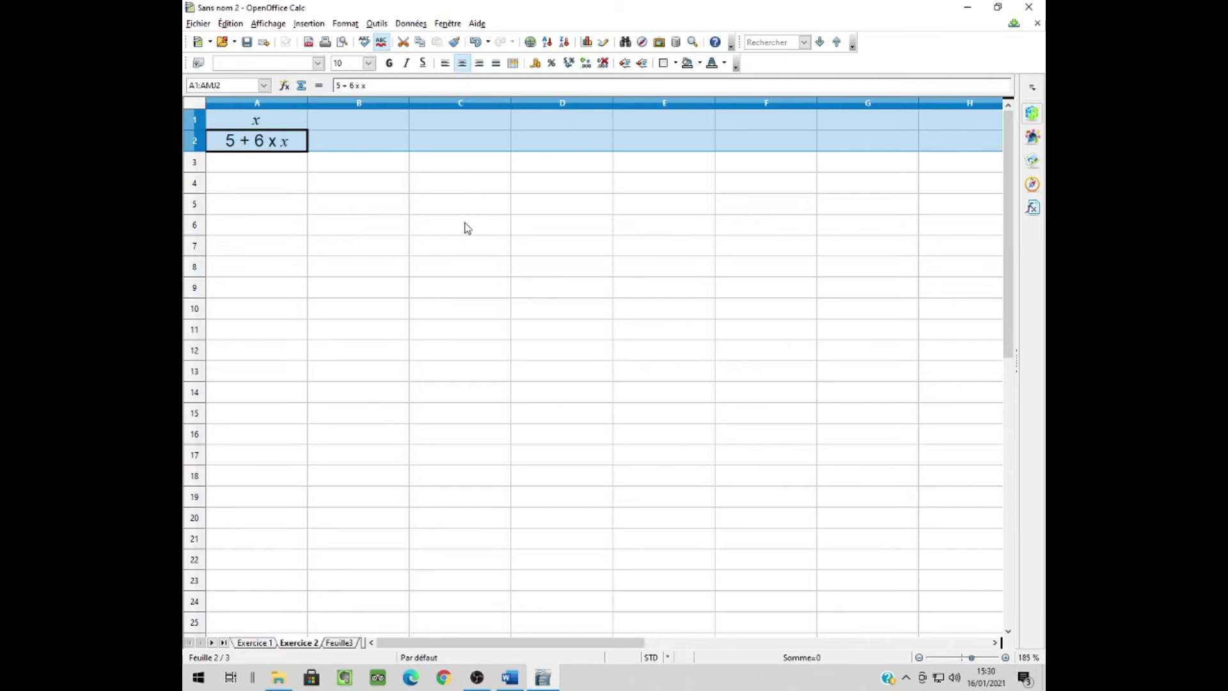
click(505, 375)
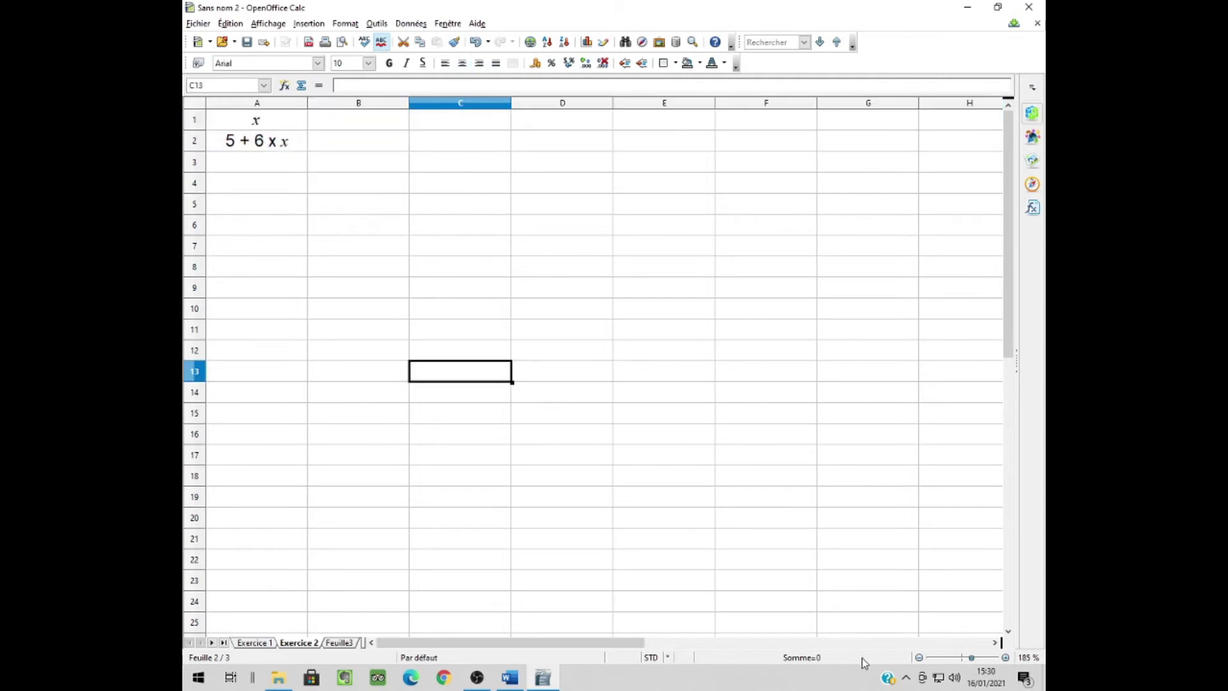
Enter 1 in cell B1 and extend the series across to cell K1 to get the values 1 to 10.
click(920, 657)
click(919, 658)
click(919, 657)
click(919, 658)
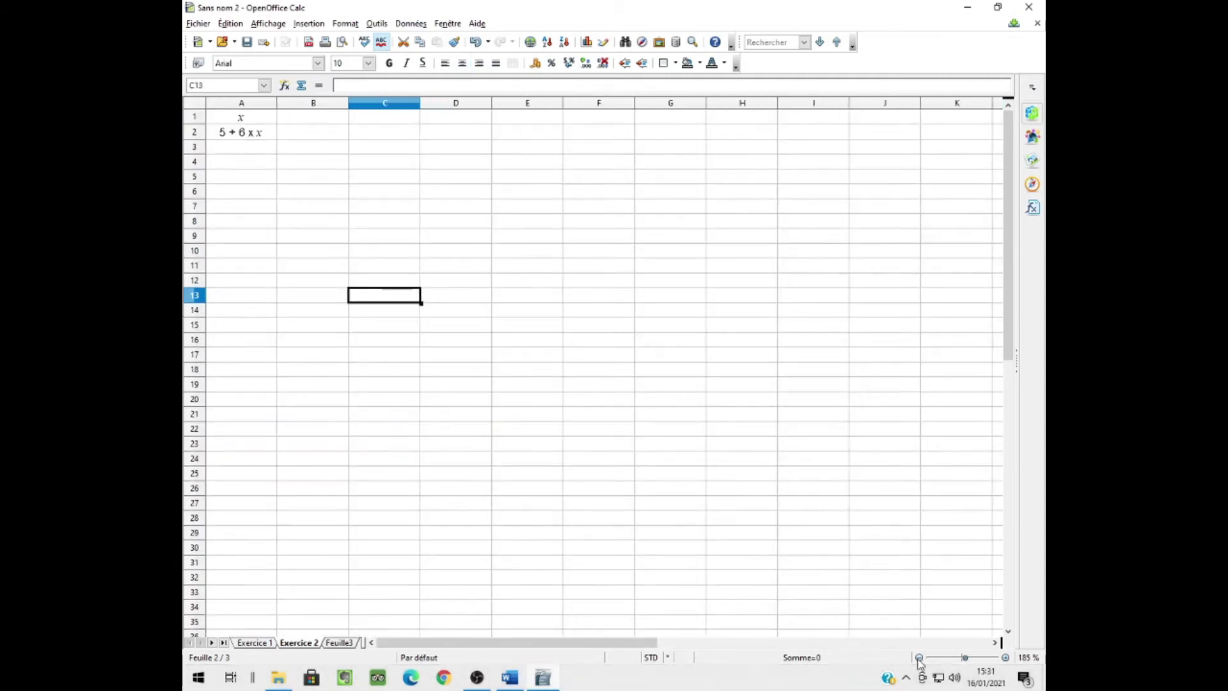
click(919, 658)
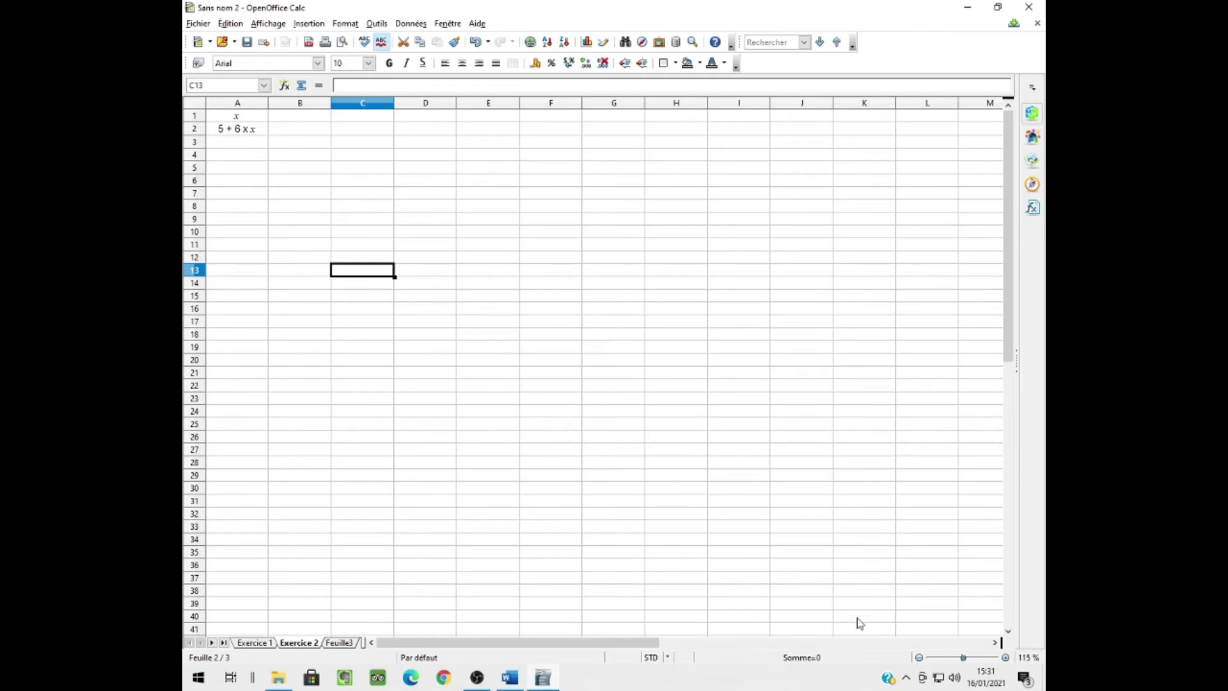
click(297, 121)
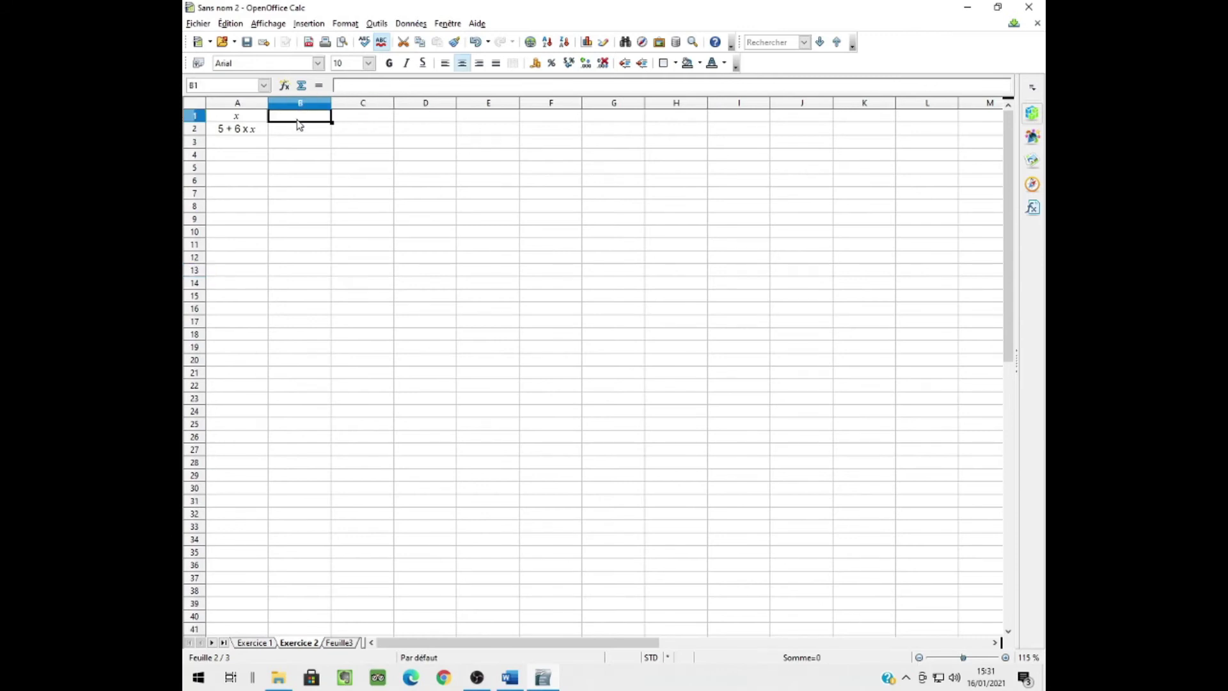
click(195, 117)
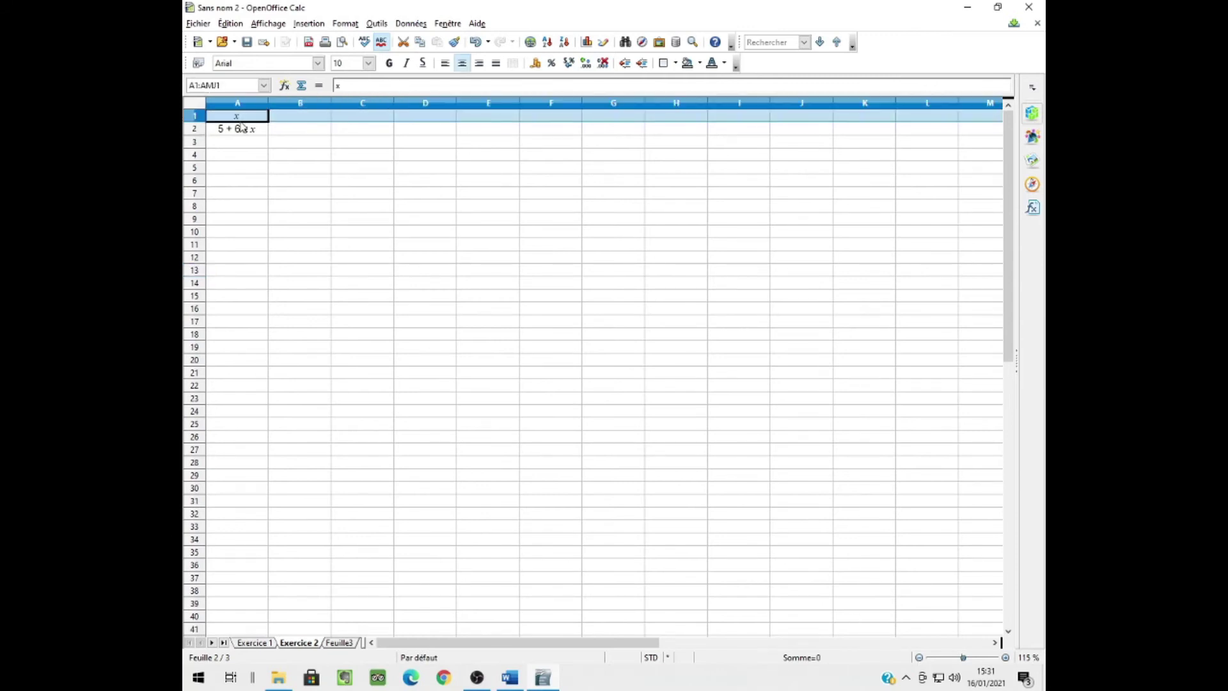
click(298, 122)
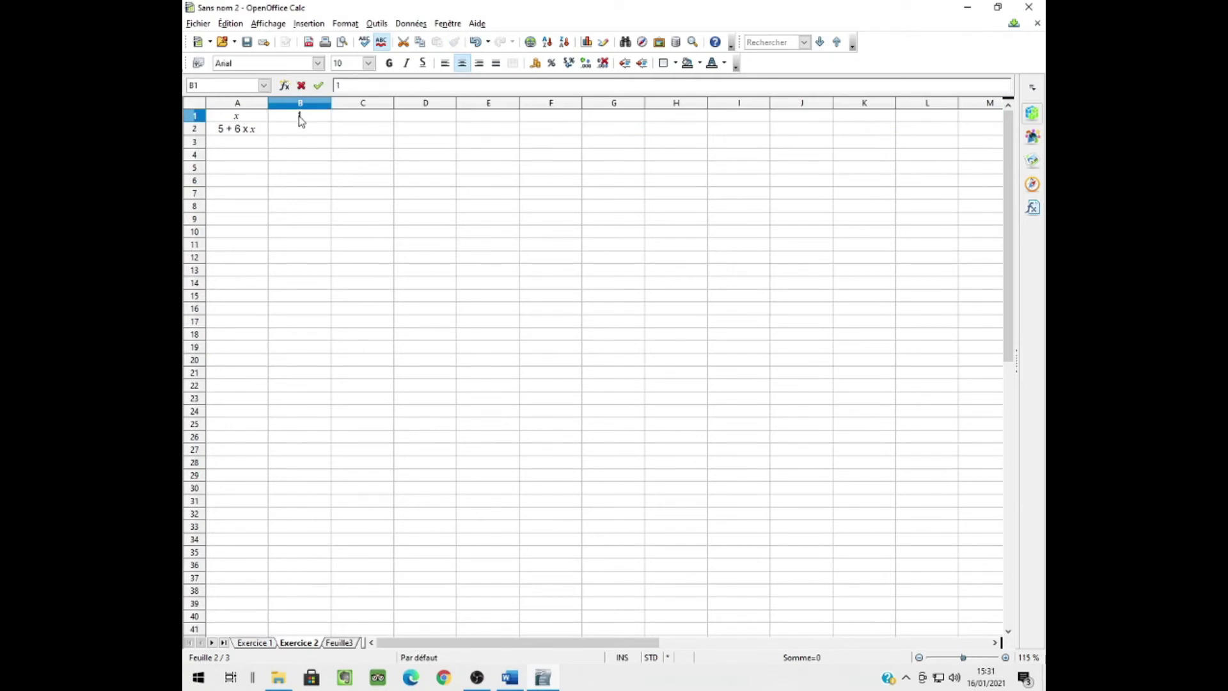
key(Return)
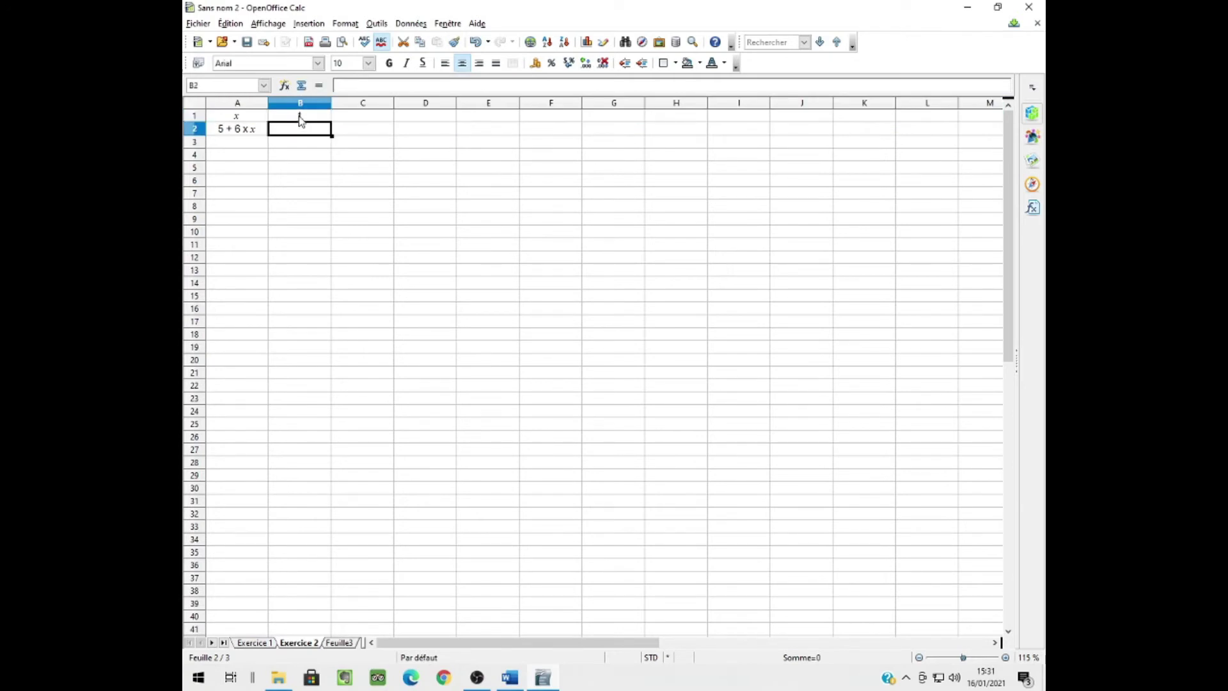
click(300, 119)
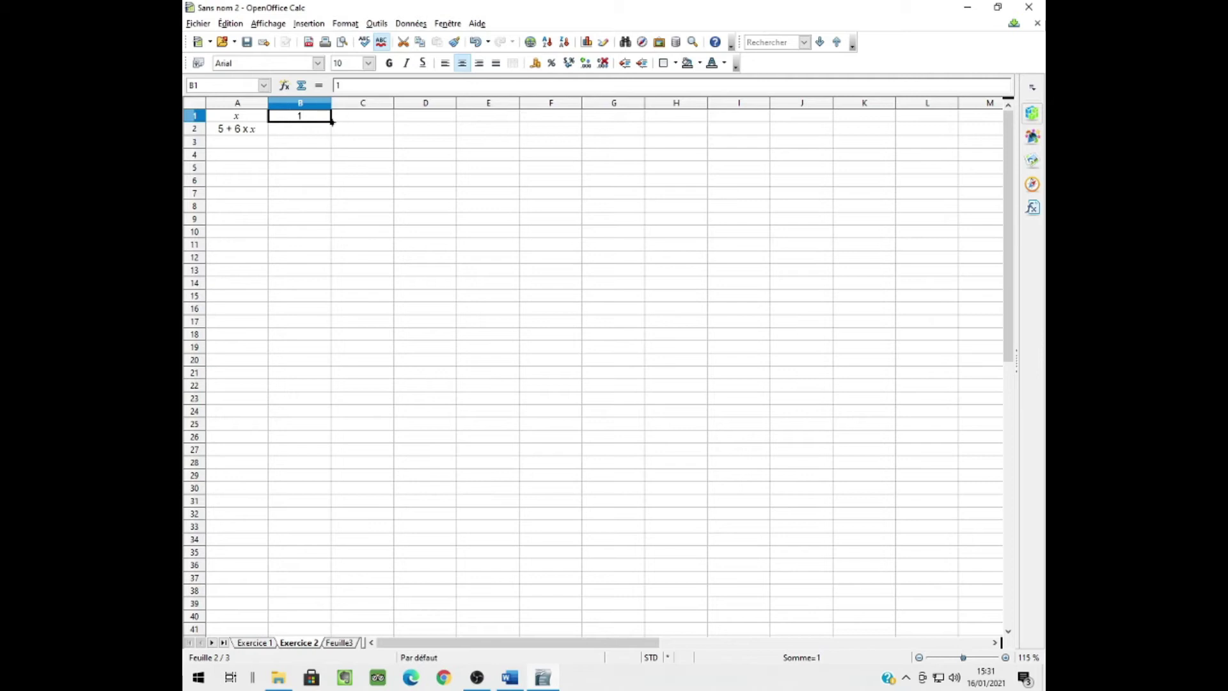
drag(332, 122, 899, 122)
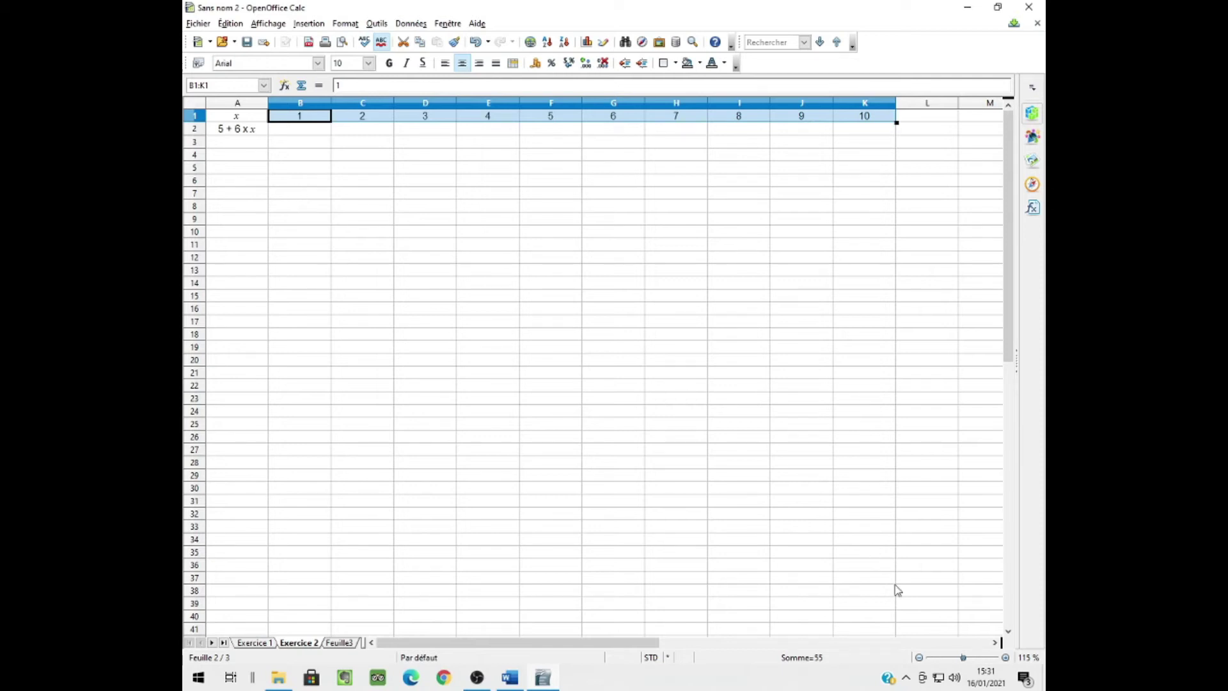
Check the Exercise 2 formula question in the Word worksheet and enter the formula =5+6*B1 in cell B2 of the Calc sheet.
click(1006, 658)
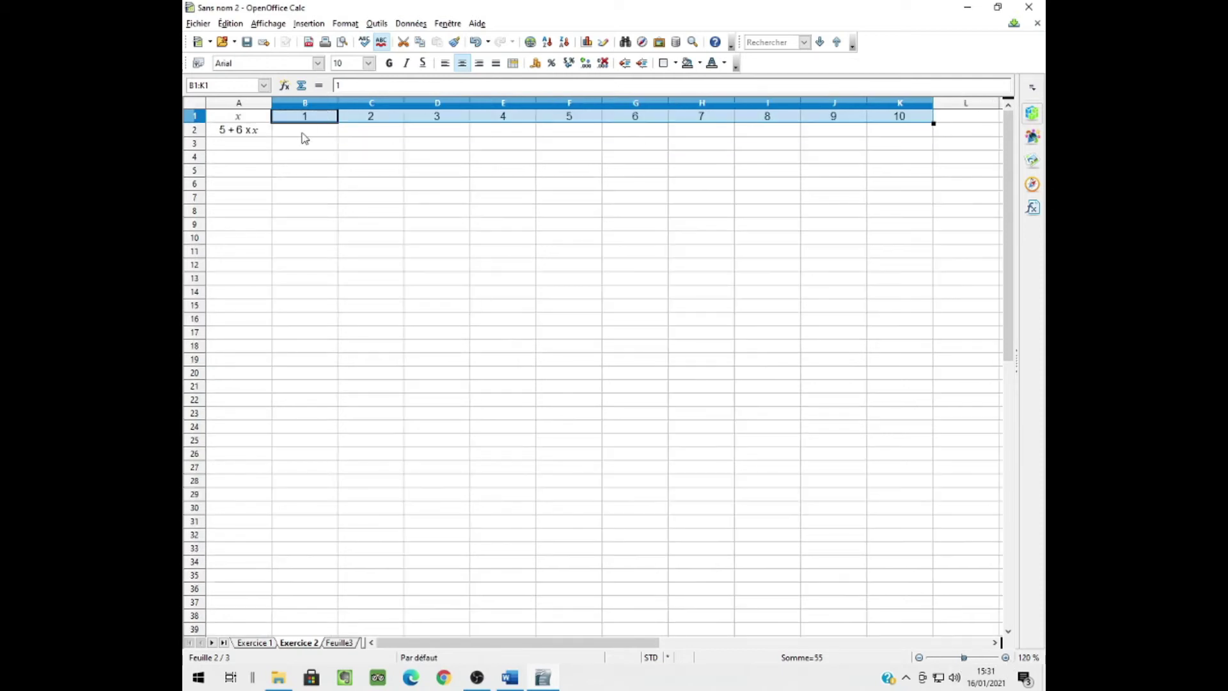
click(304, 131)
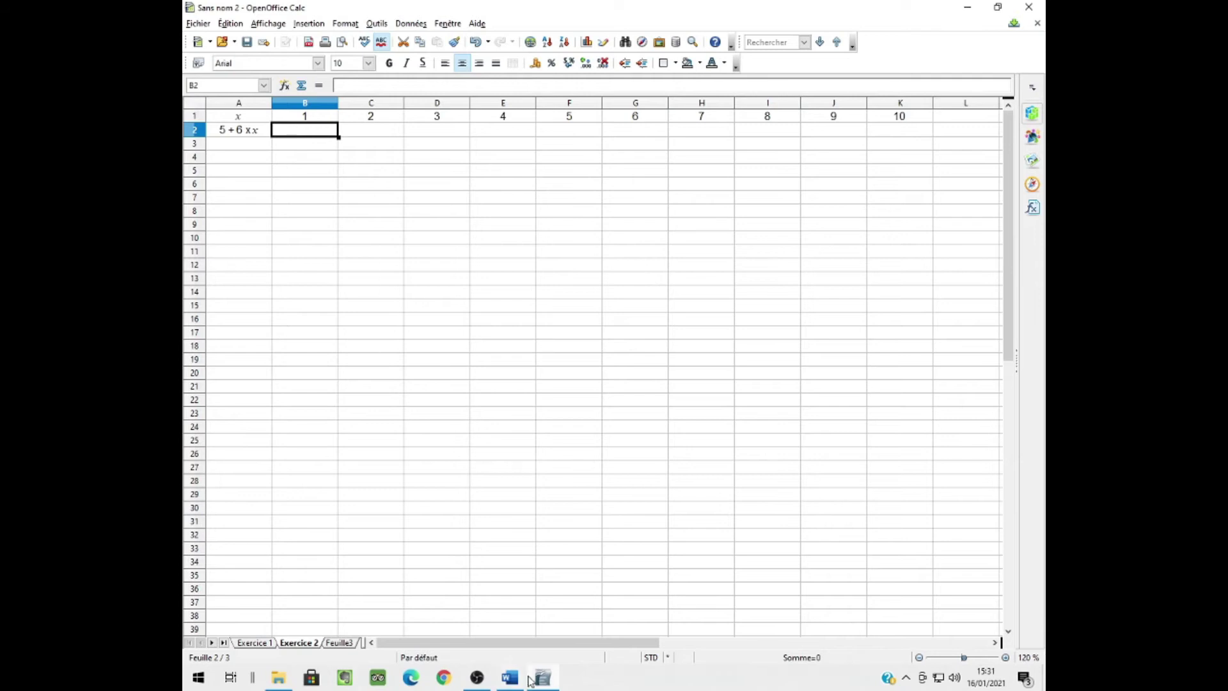
click(510, 677)
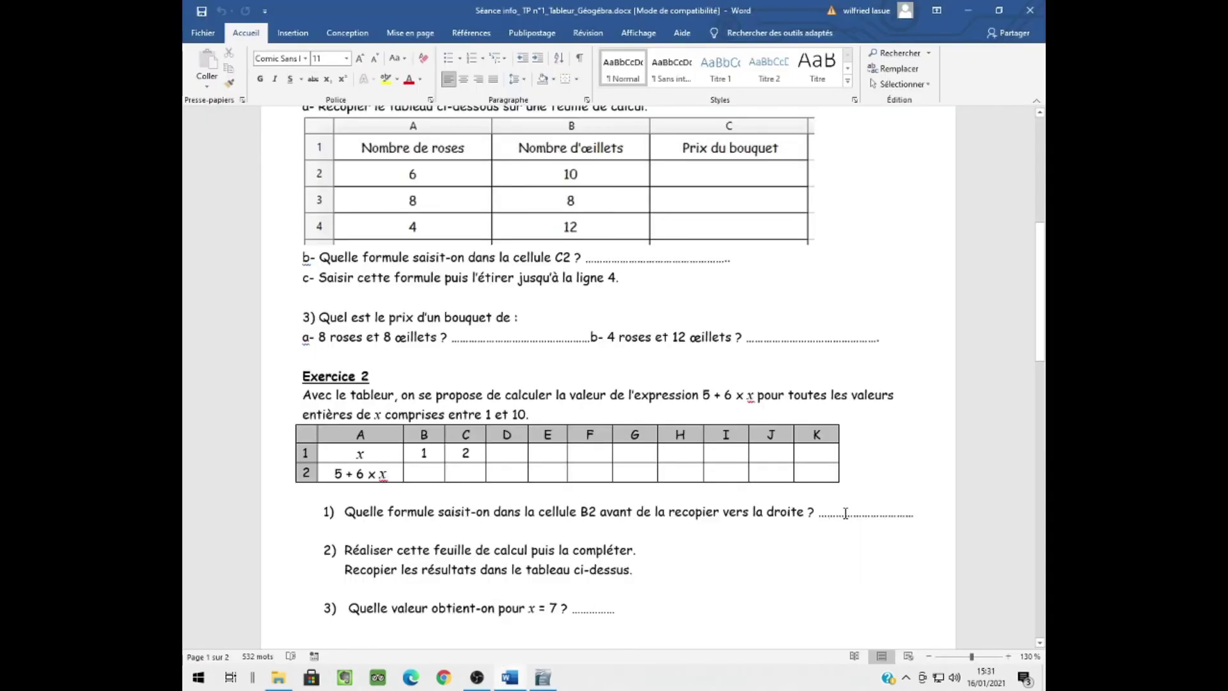
click(543, 678)
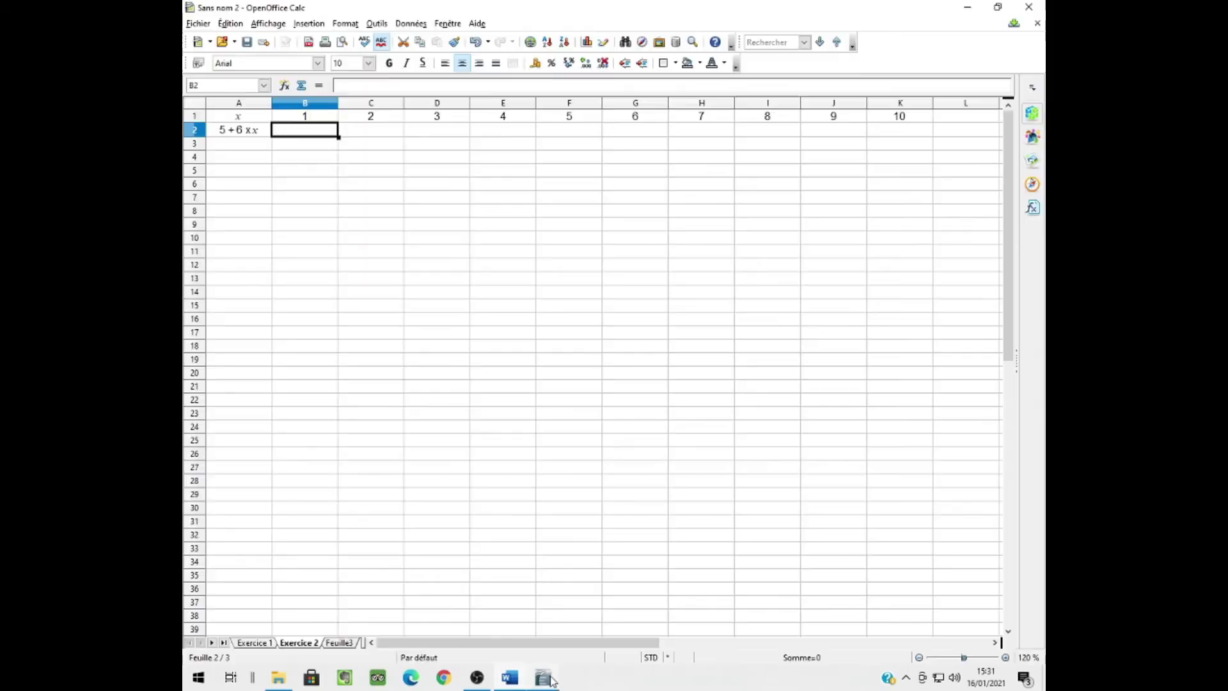
double_click(313, 134)
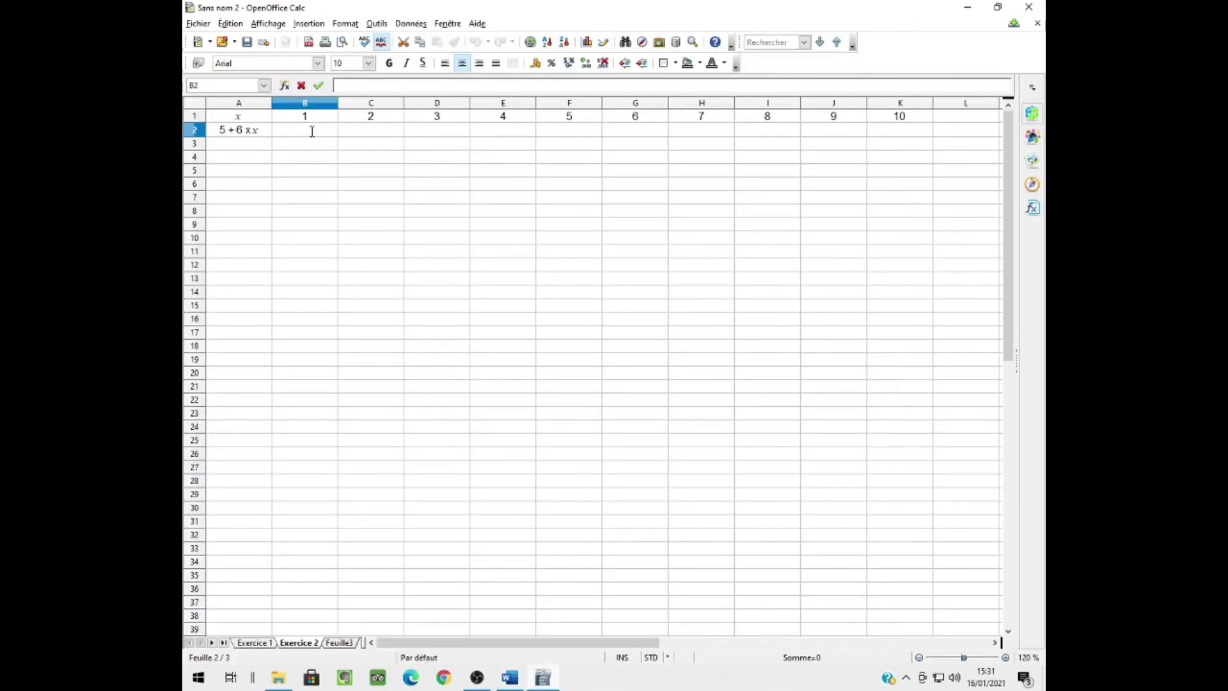
text(=)
text(5+6*)
click(314, 120)
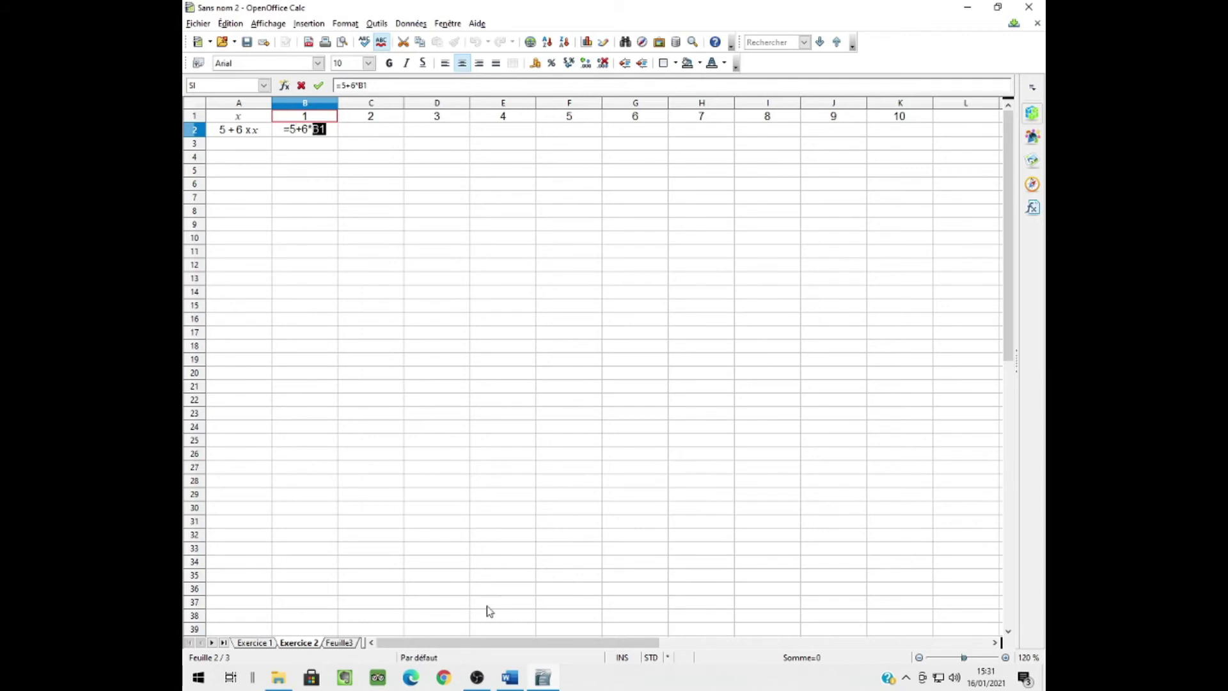
click(516, 677)
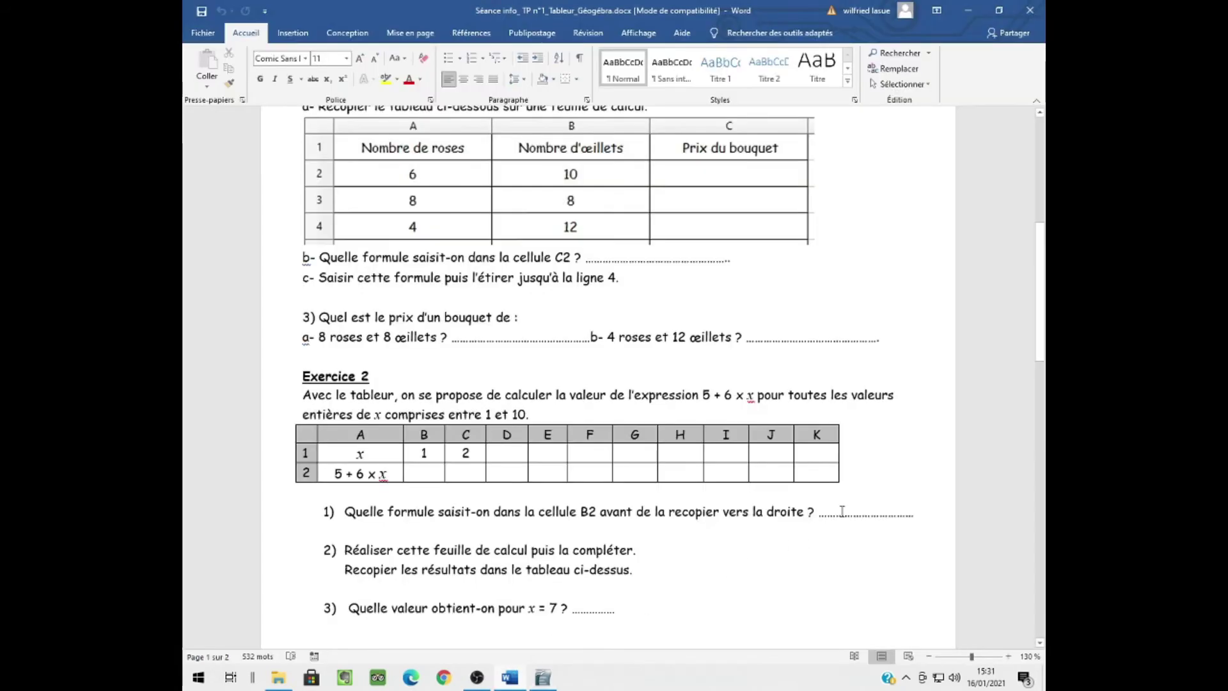
click(542, 677)
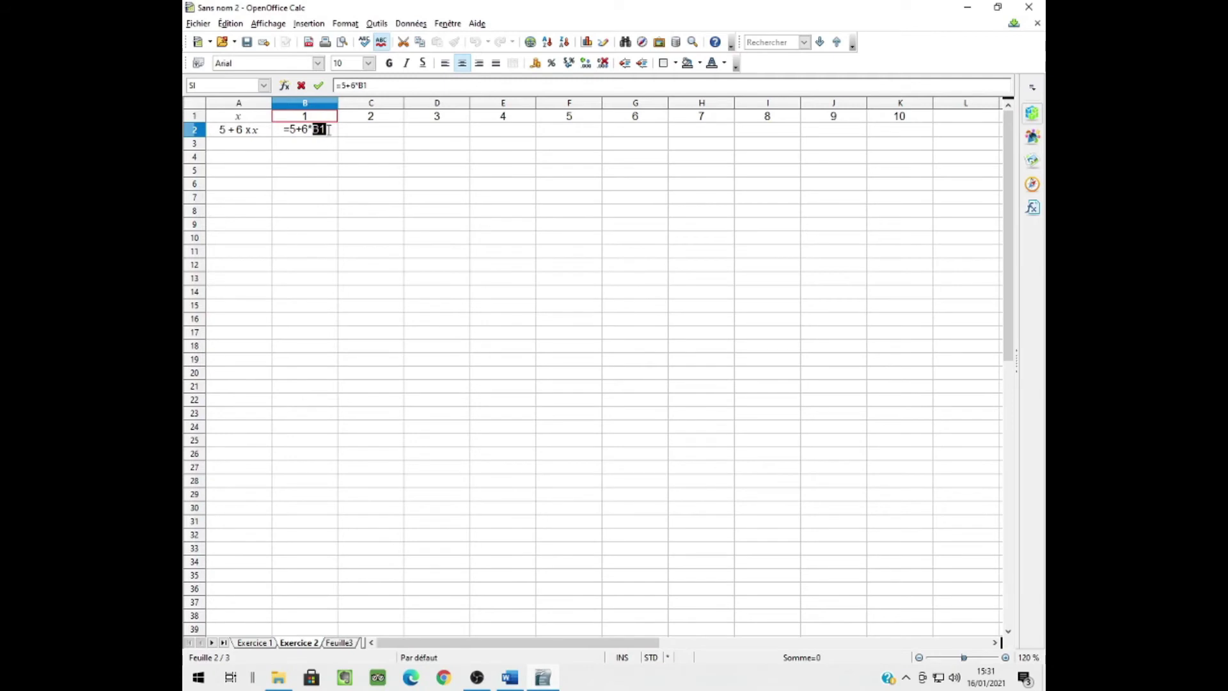
key(Return)
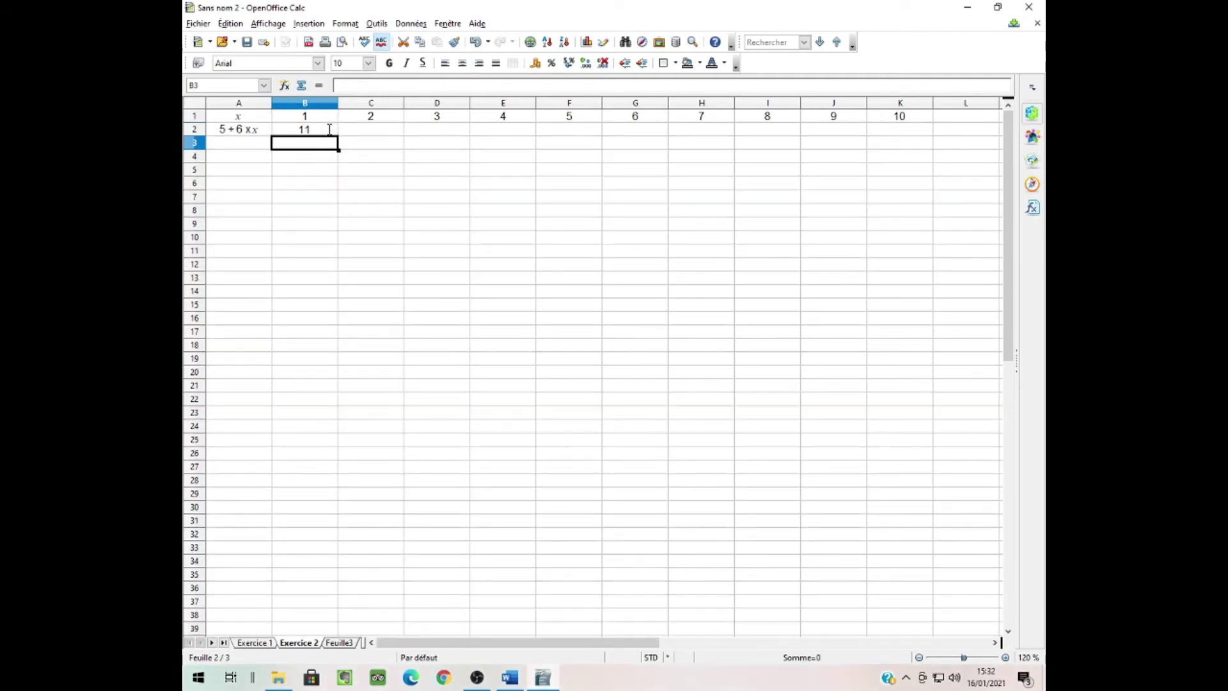
Copy the formula in cell B2 across the row to cell K2.
click(320, 130)
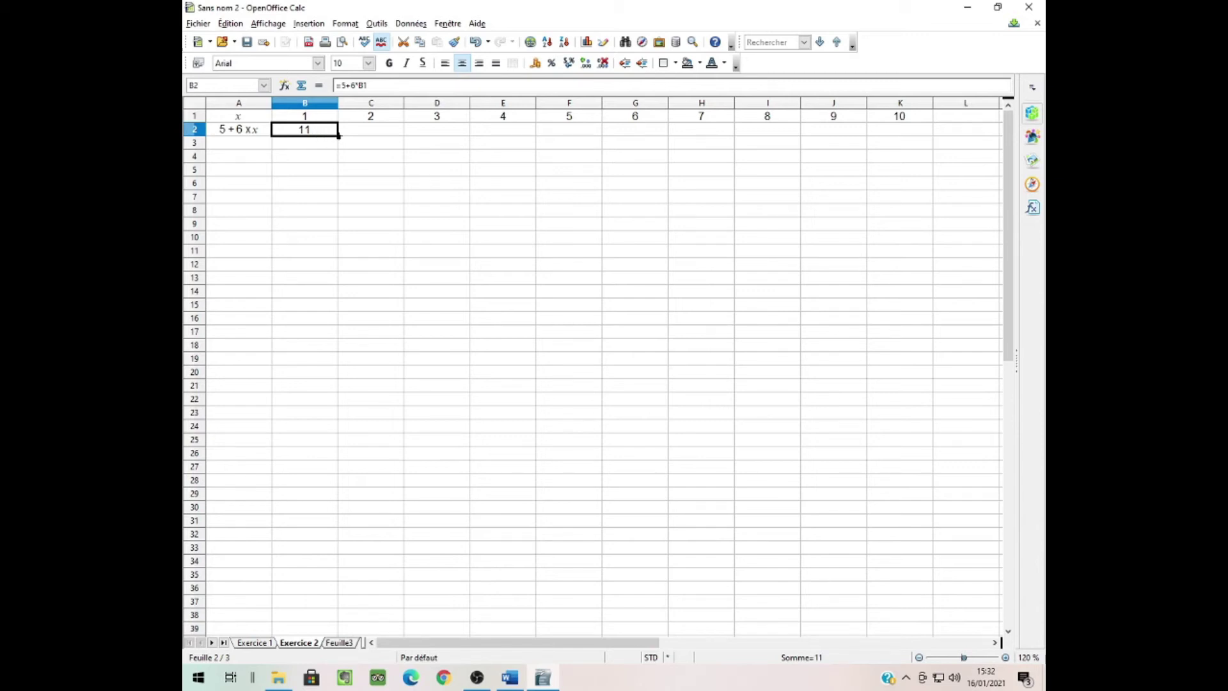
drag(340, 136, 903, 136)
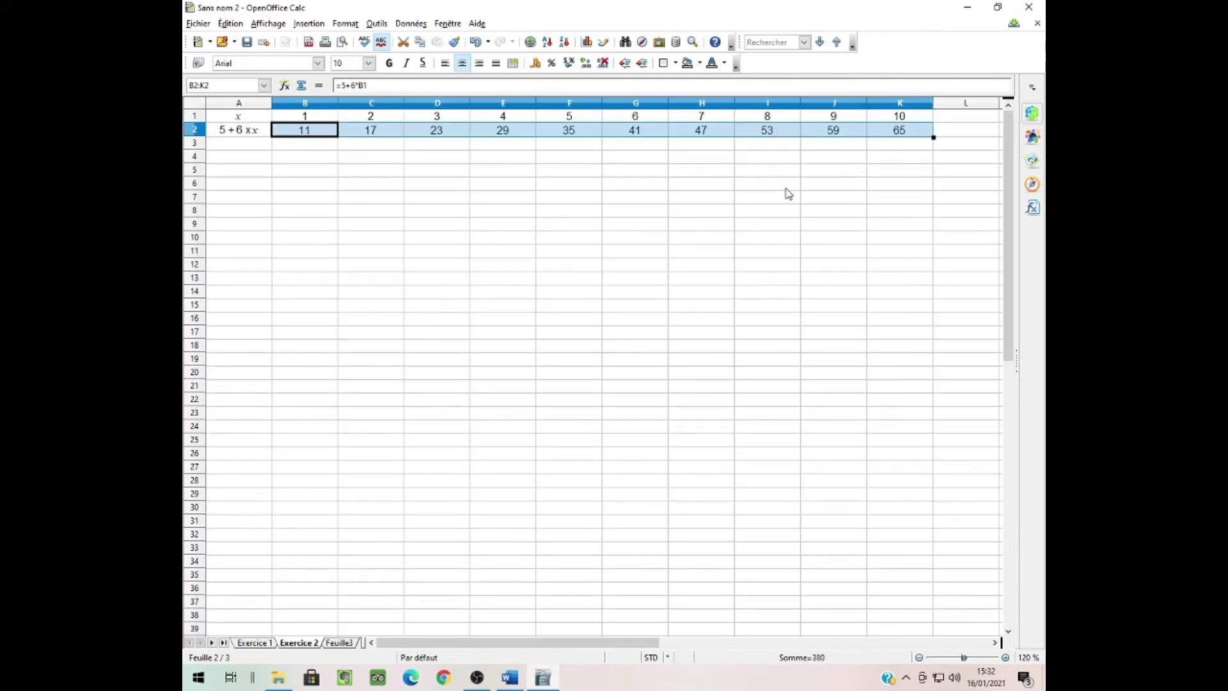
click(412, 197)
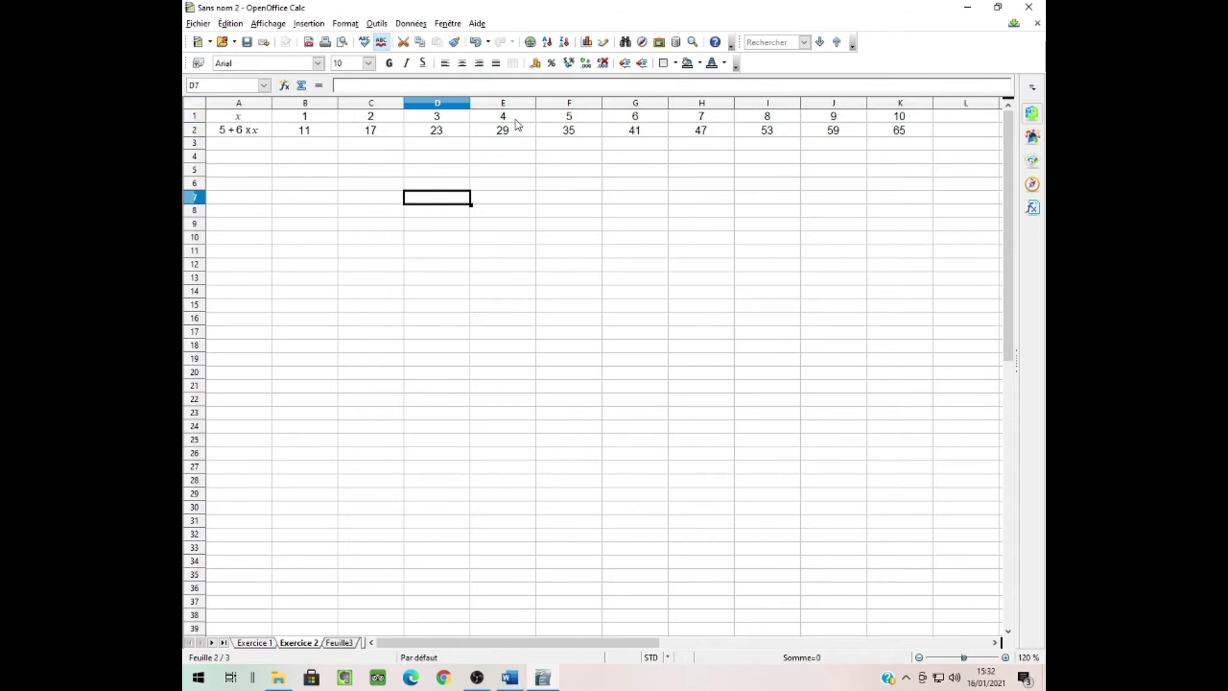
Add borders around every cell of the table A1:K2 and give the heading cells A1:A2 a light grey background.
drag(248, 117, 896, 137)
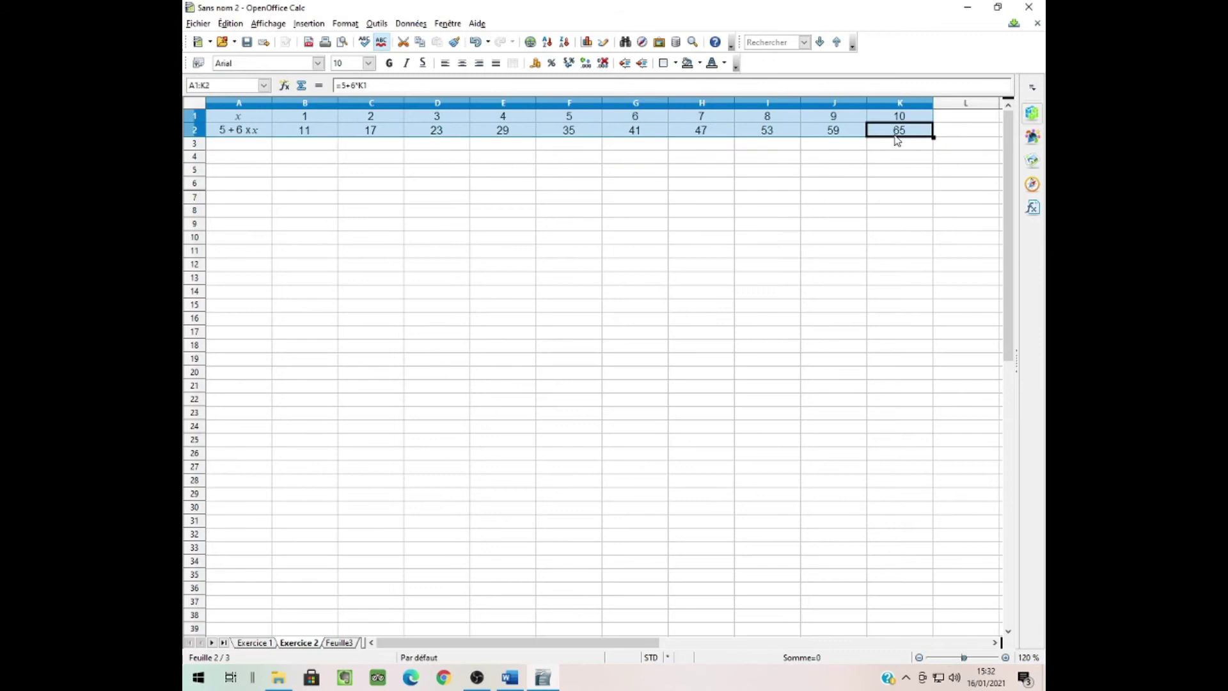
click(675, 63)
click(717, 115)
click(298, 156)
drag(242, 118, 253, 132)
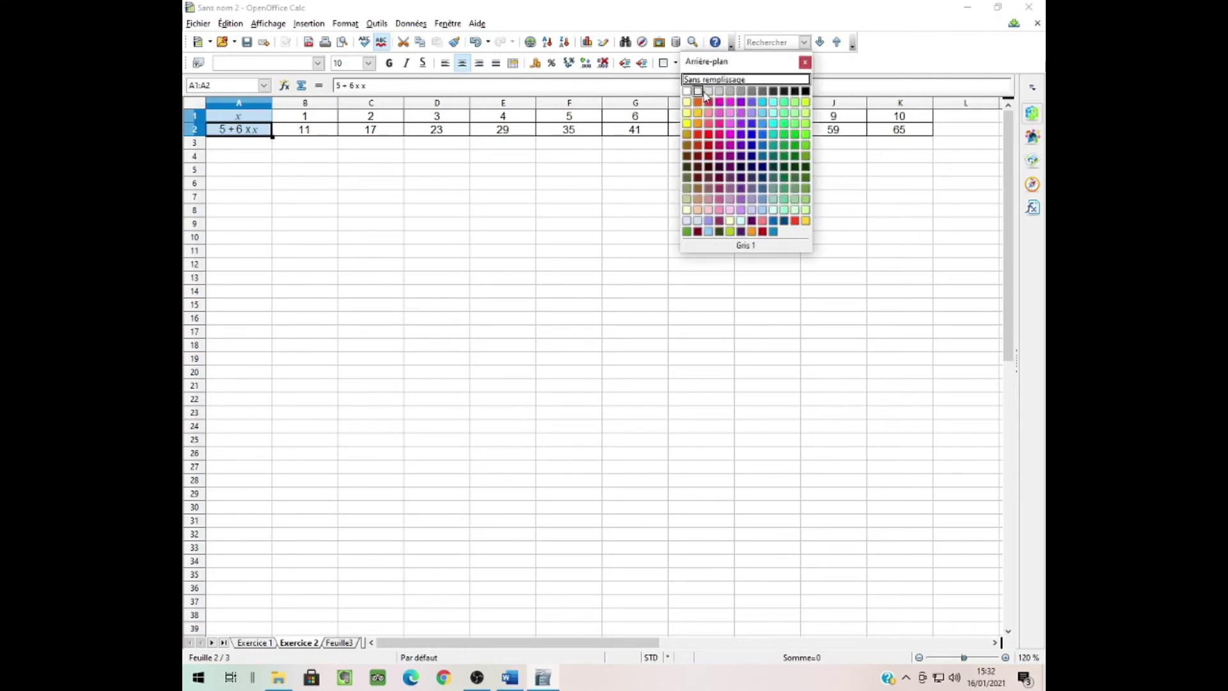
click(708, 91)
click(490, 223)
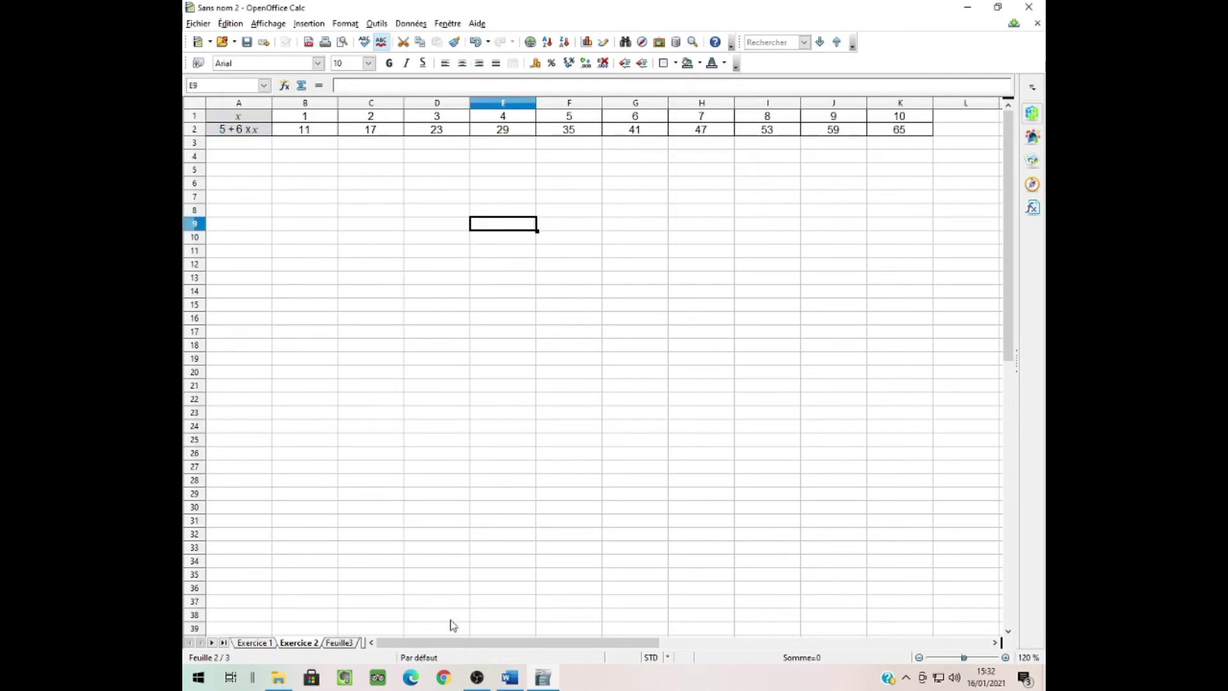
Read question 3 of Exercise 2 in the Word worksheet, return to Calc and look up the result for x = 7.
click(510, 678)
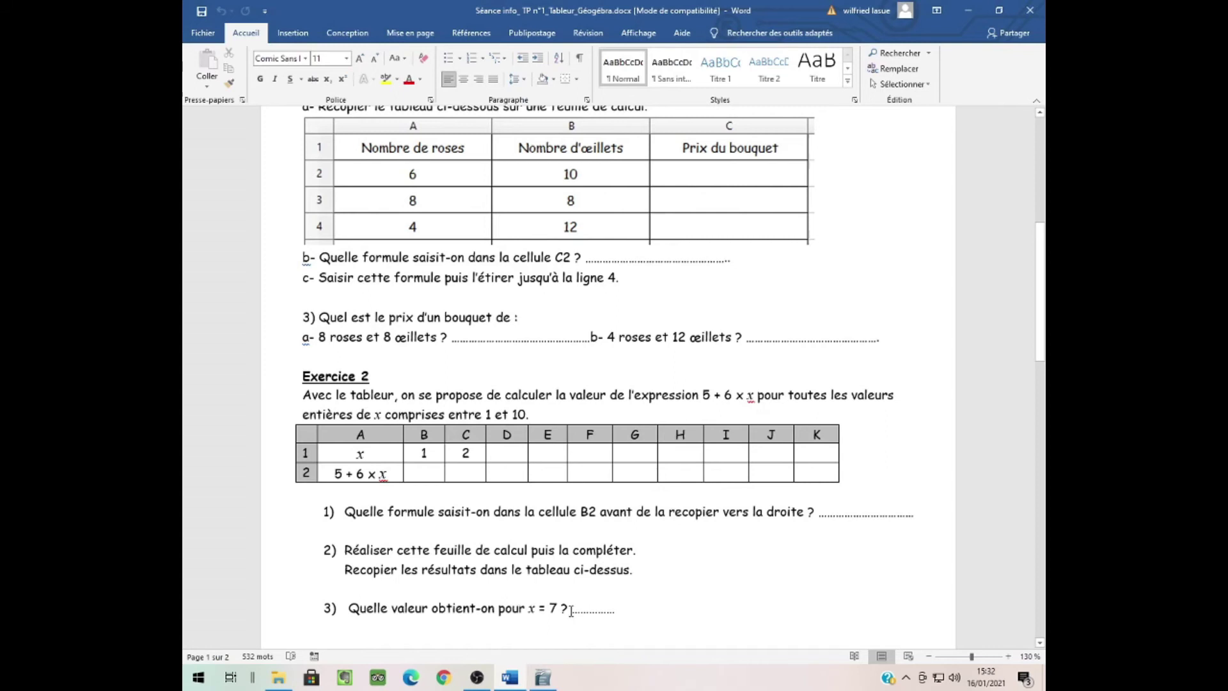
click(543, 678)
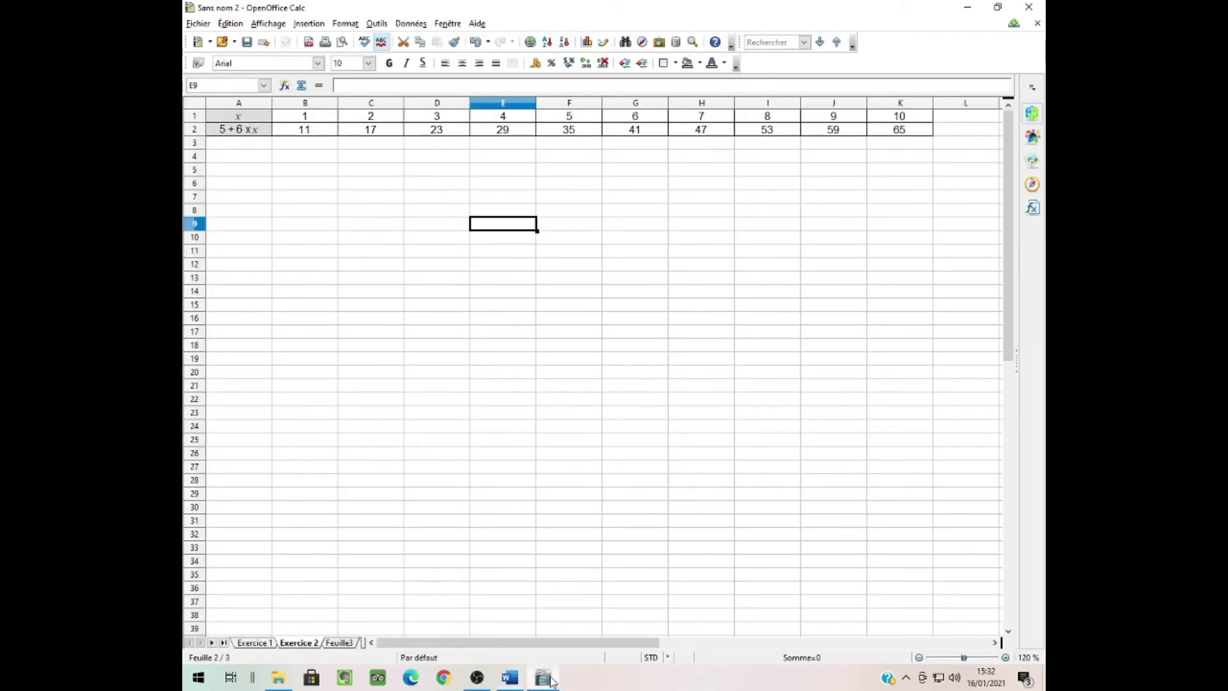
click(195, 118)
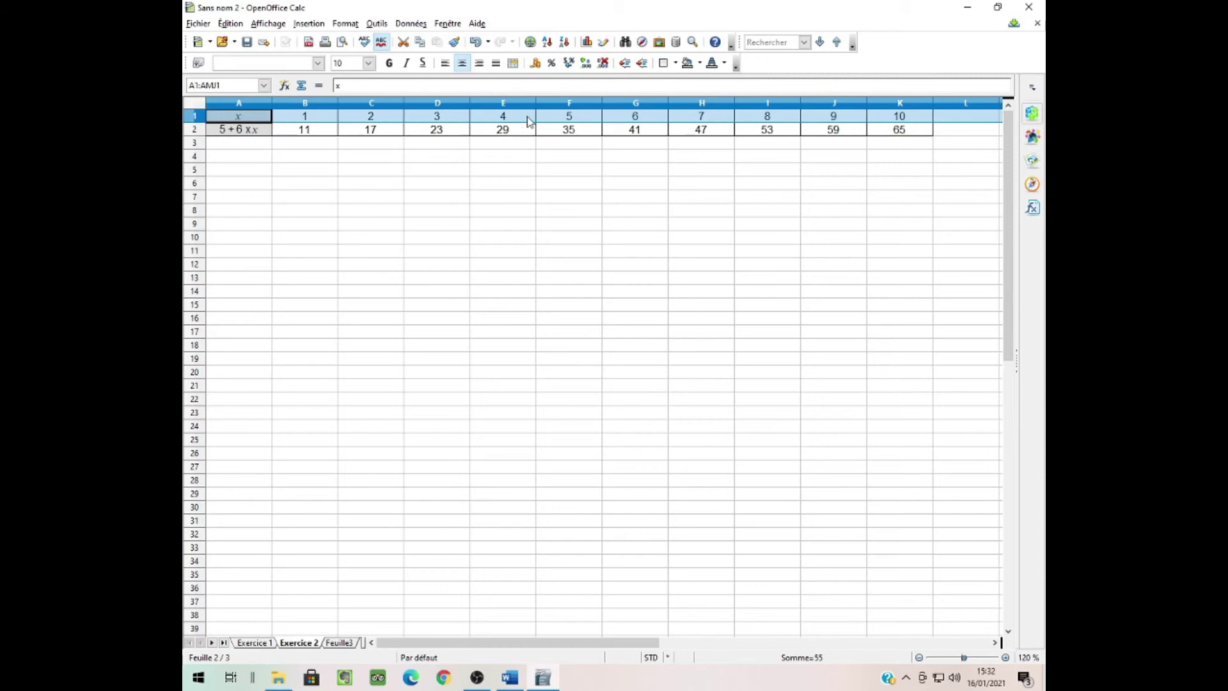
click(686, 118)
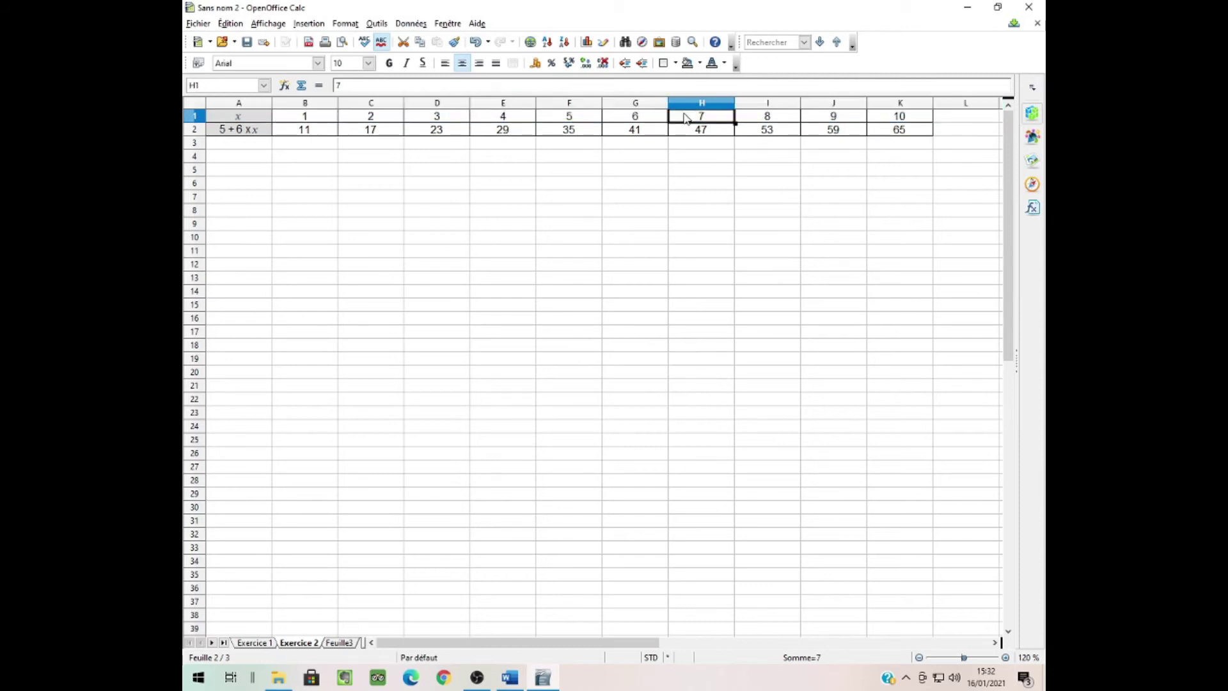
click(686, 135)
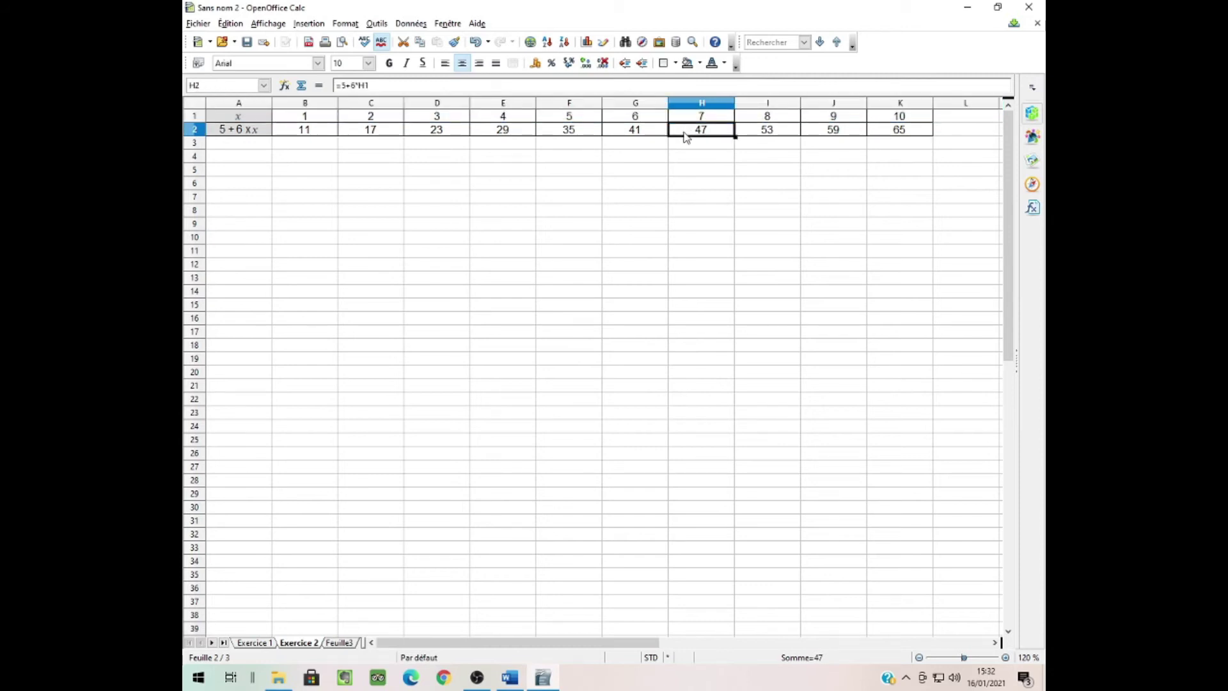
Look over Exercise 3 in the Word worksheet, return to Calc and rename the sheet Feuille3 as Exercice 3.
click(510, 678)
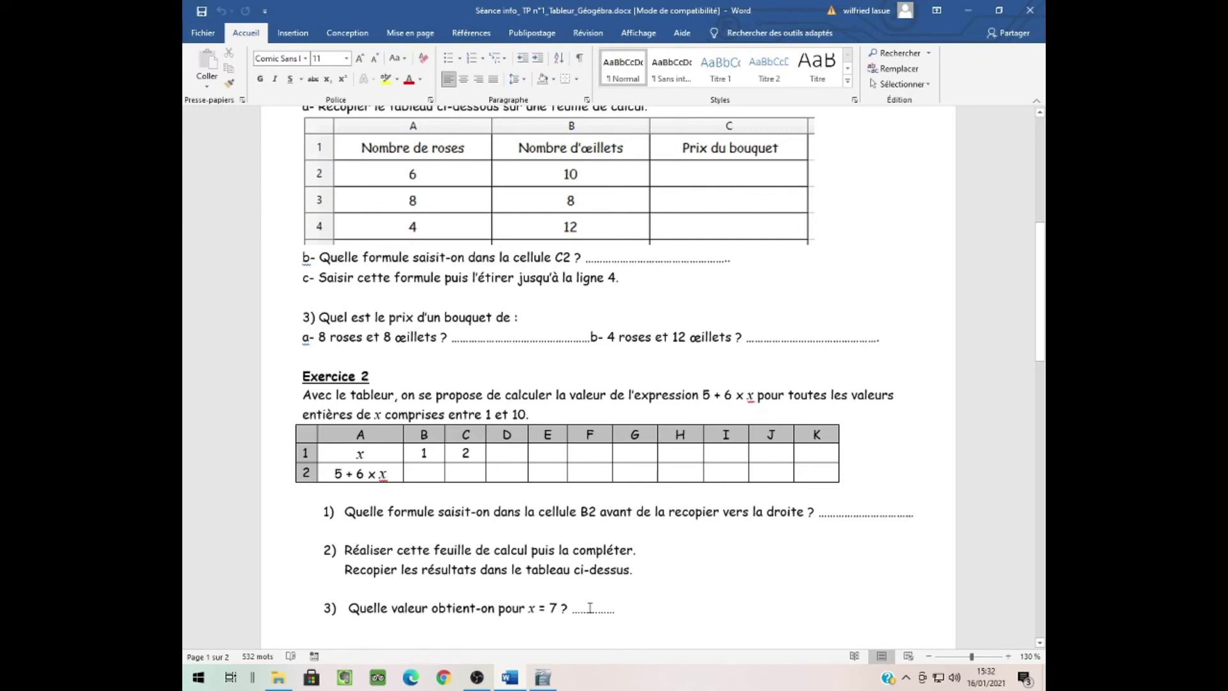
scroll(590, 595, down, 4)
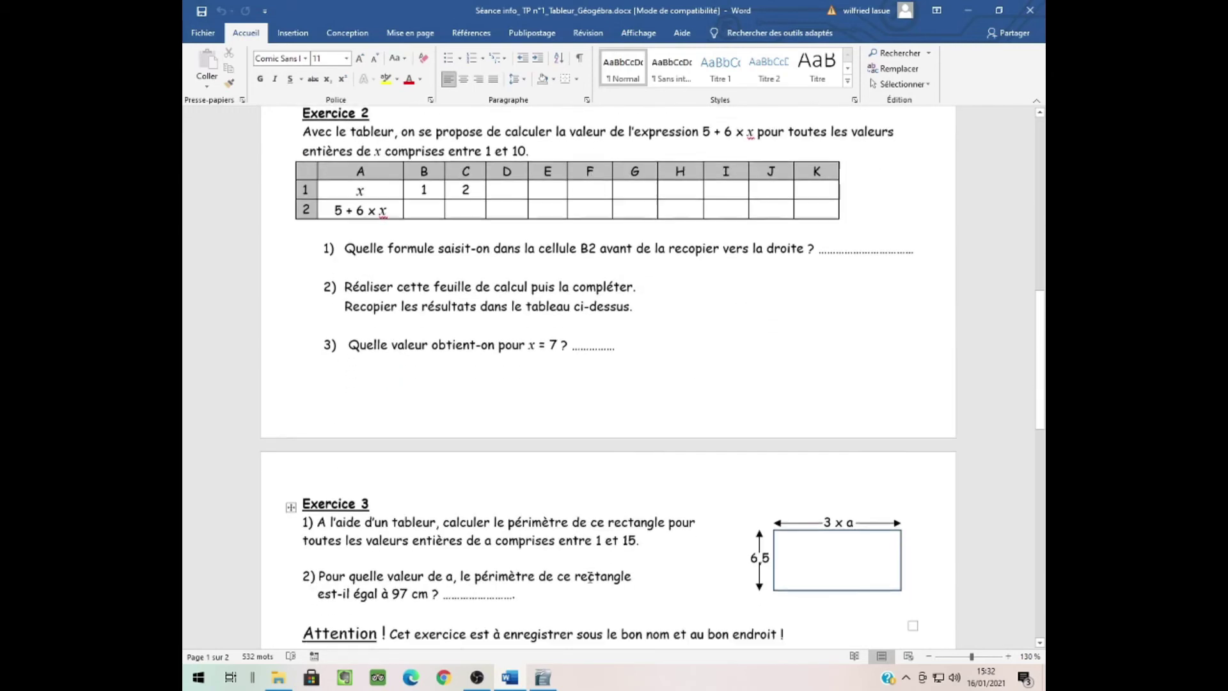
scroll(590, 569, up, 1)
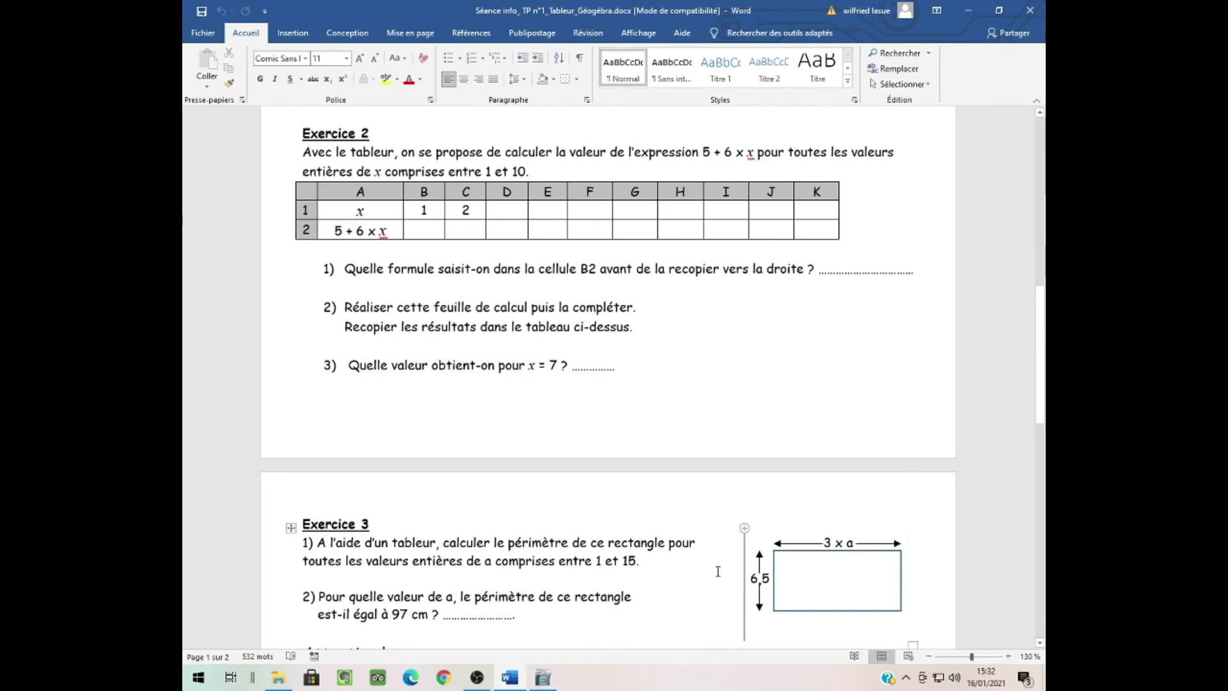
click(542, 677)
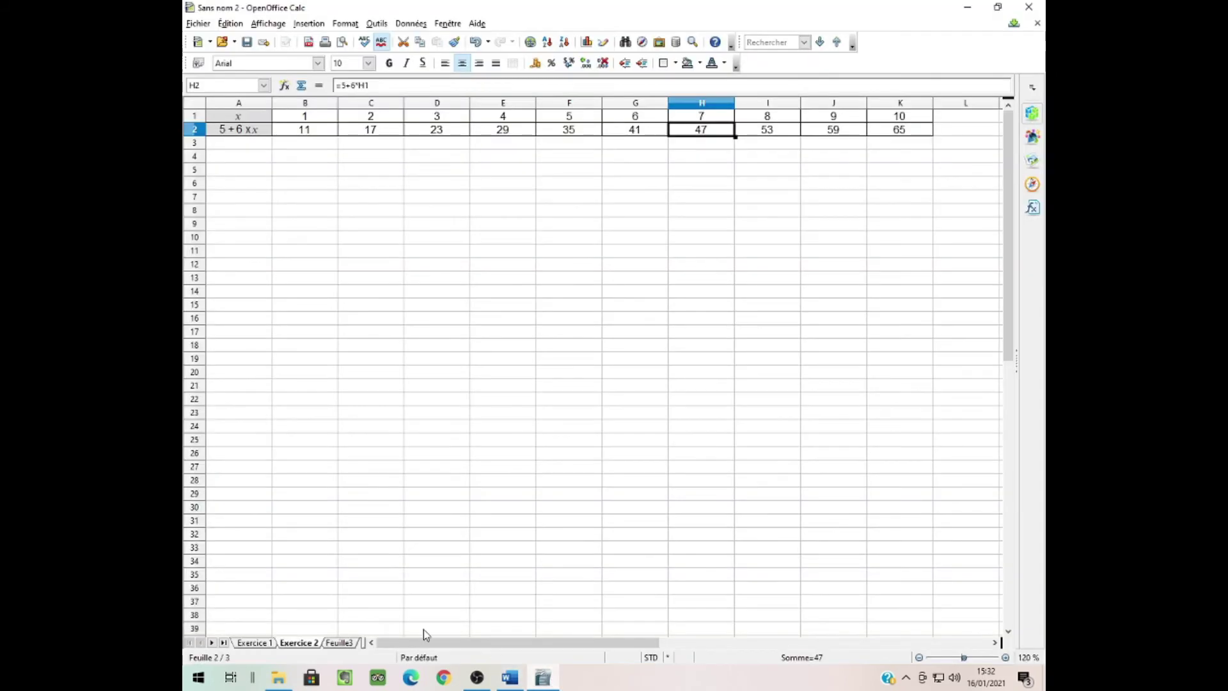
click(342, 643)
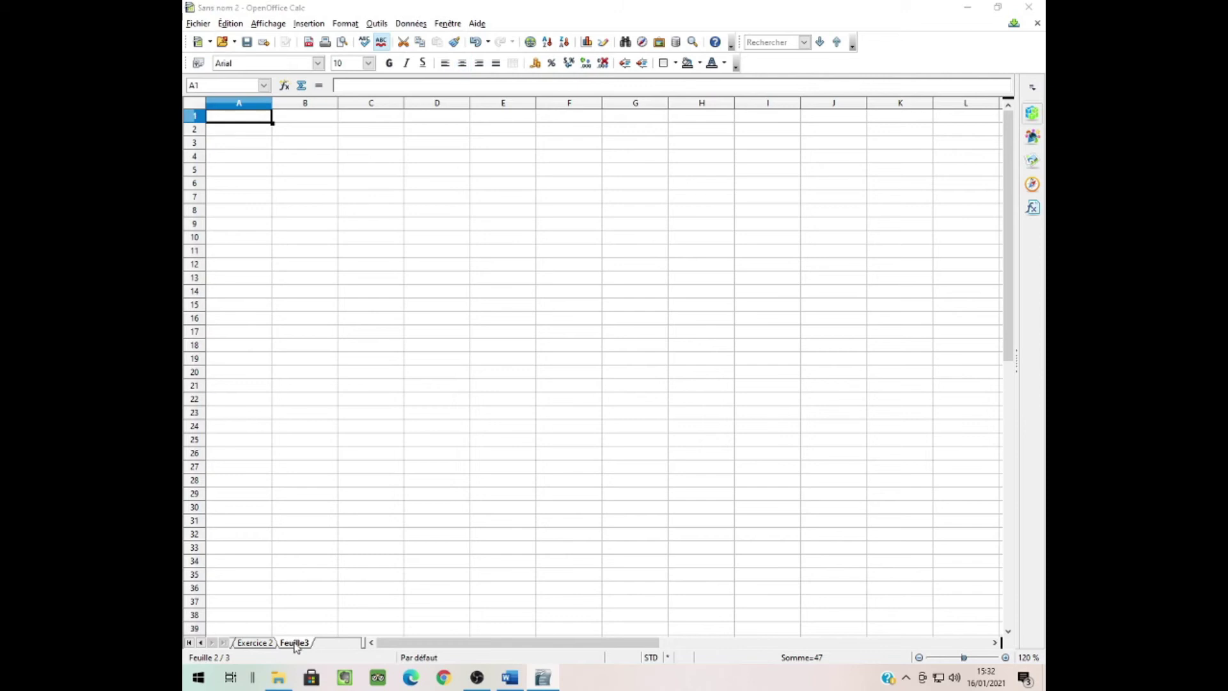
double_click(295, 643)
text(Exercice 3)
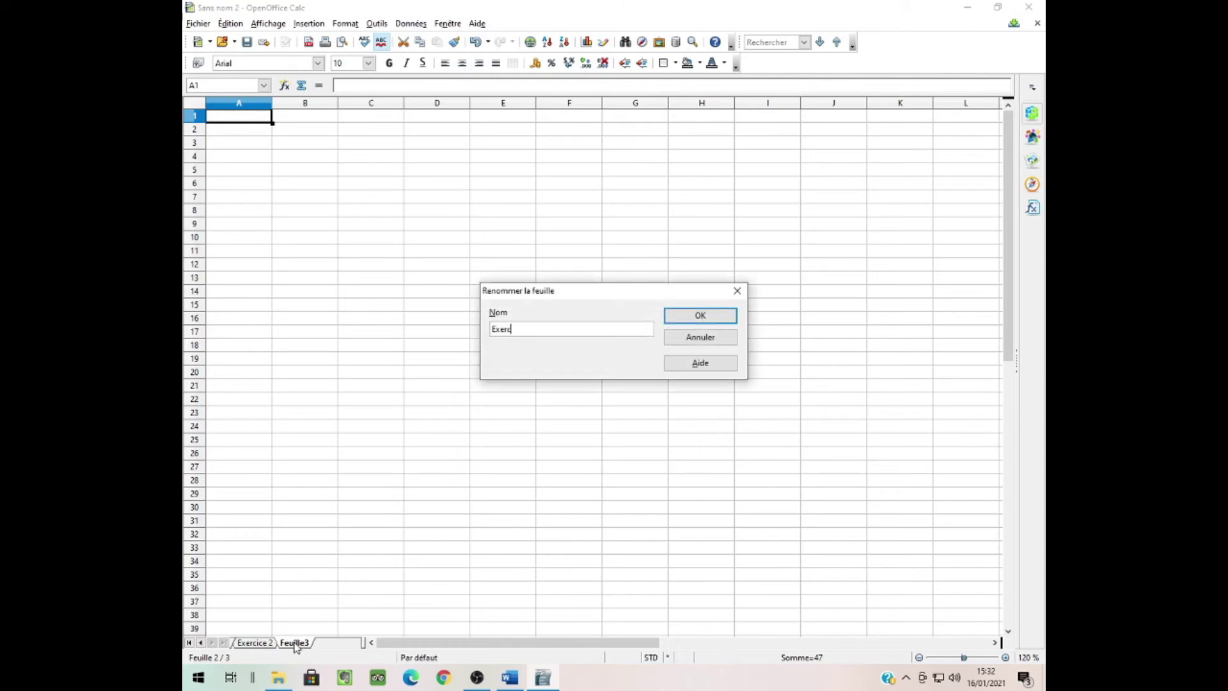
click(712, 318)
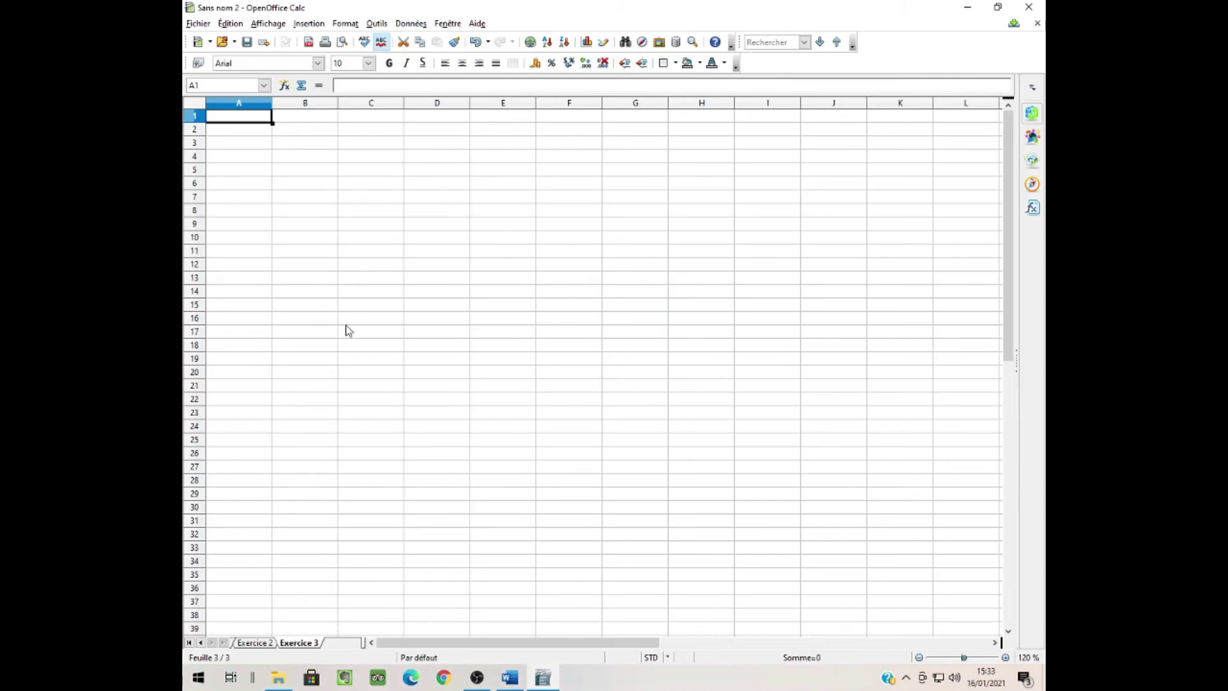
Check the range of a in the Word worksheet, then enter the heading a in cell A1 in Times New Roman italic.
click(510, 677)
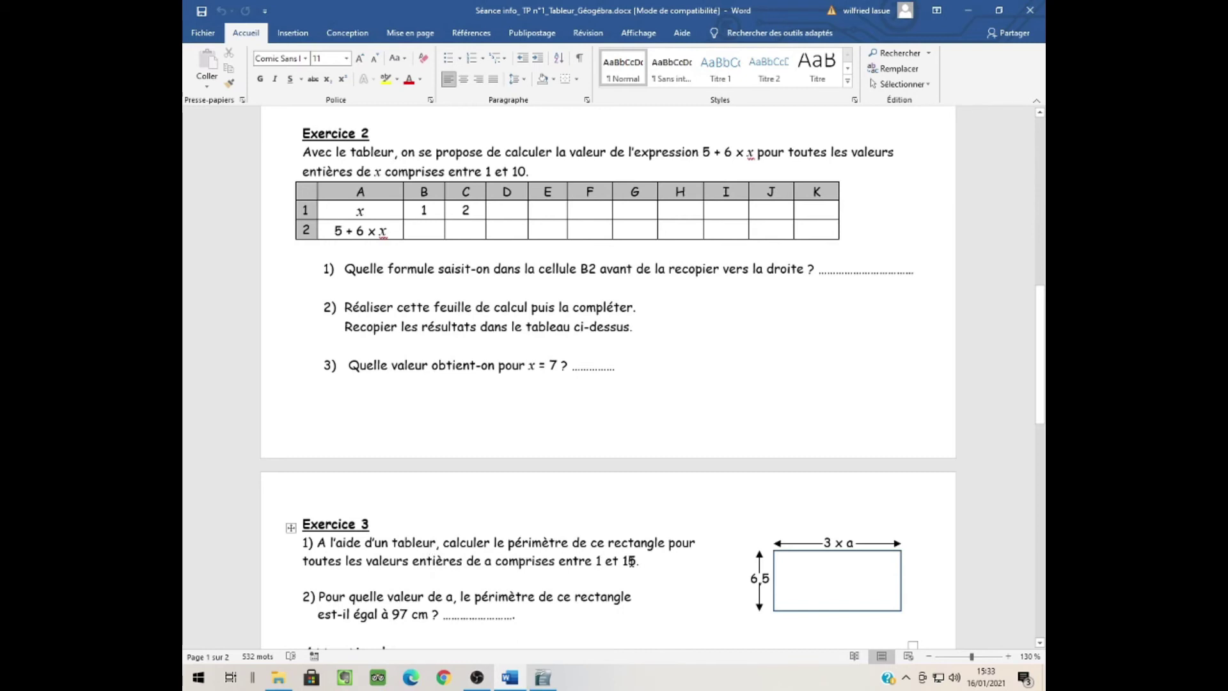
click(543, 677)
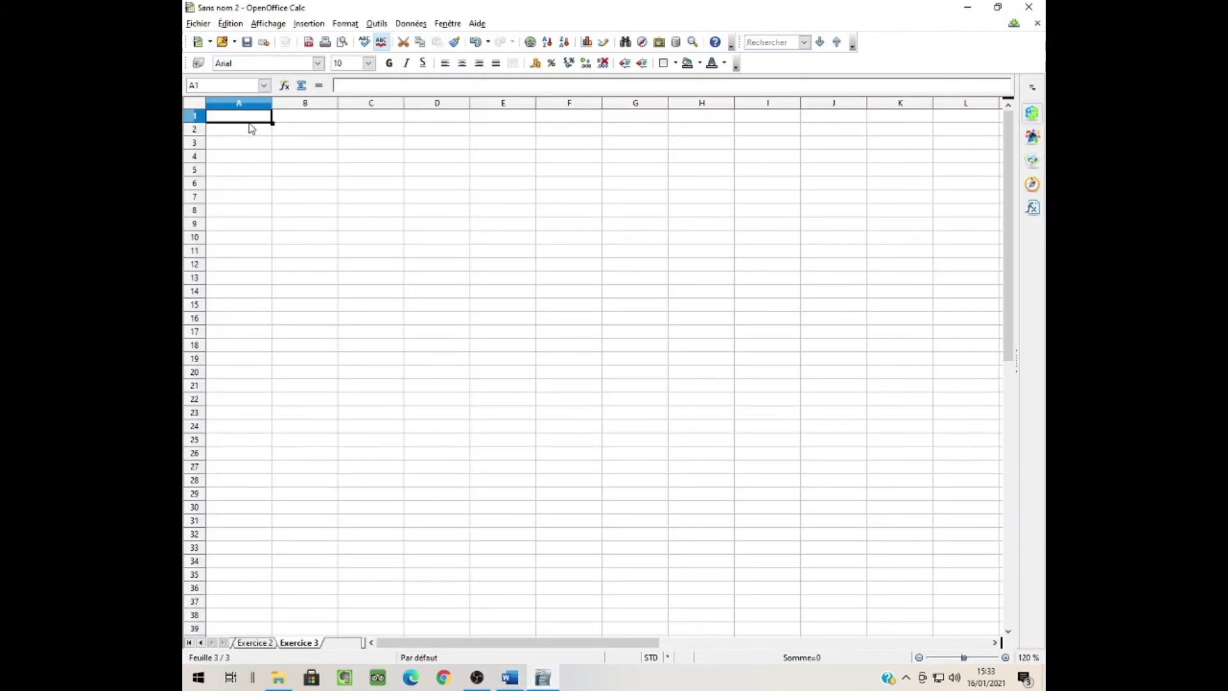
text(a)
key(Return)
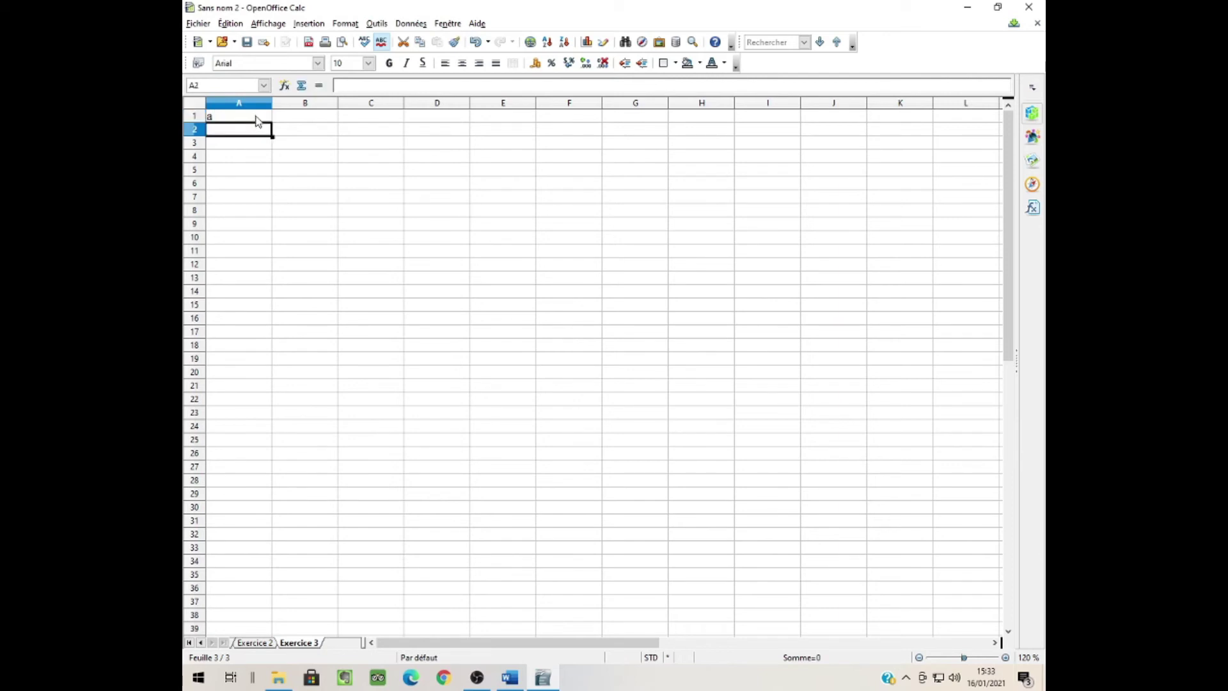
click(245, 119)
click(317, 62)
click(317, 78)
click(368, 63)
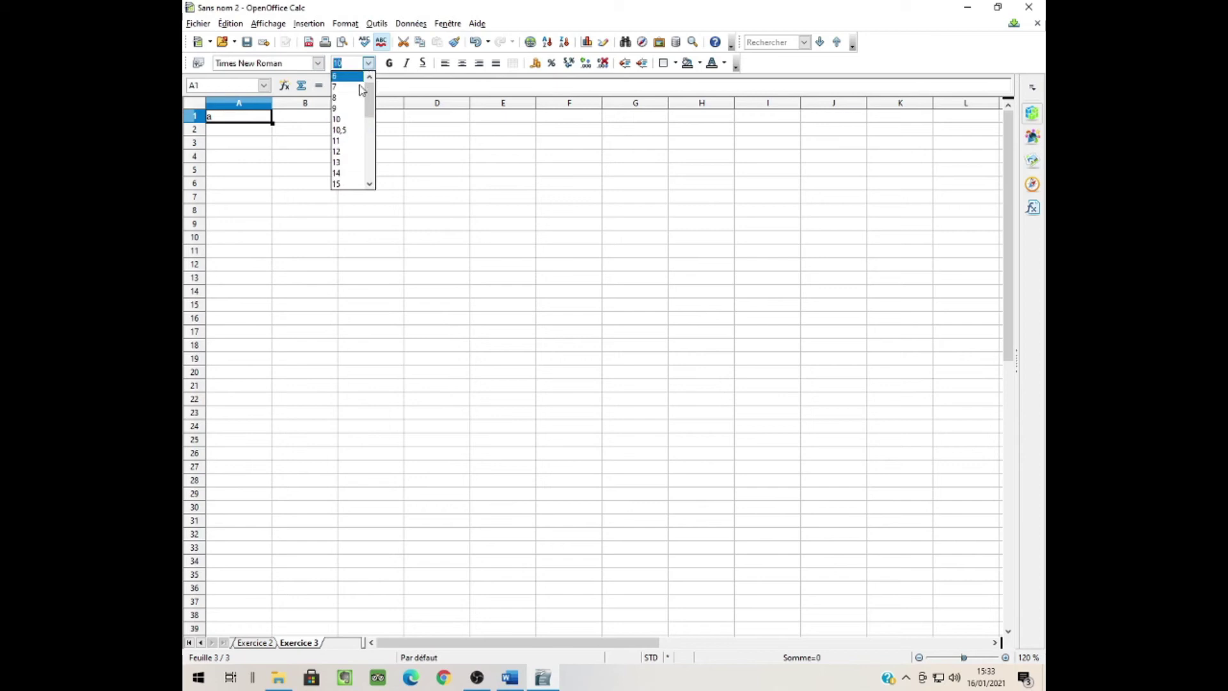
click(406, 63)
click(406, 63)
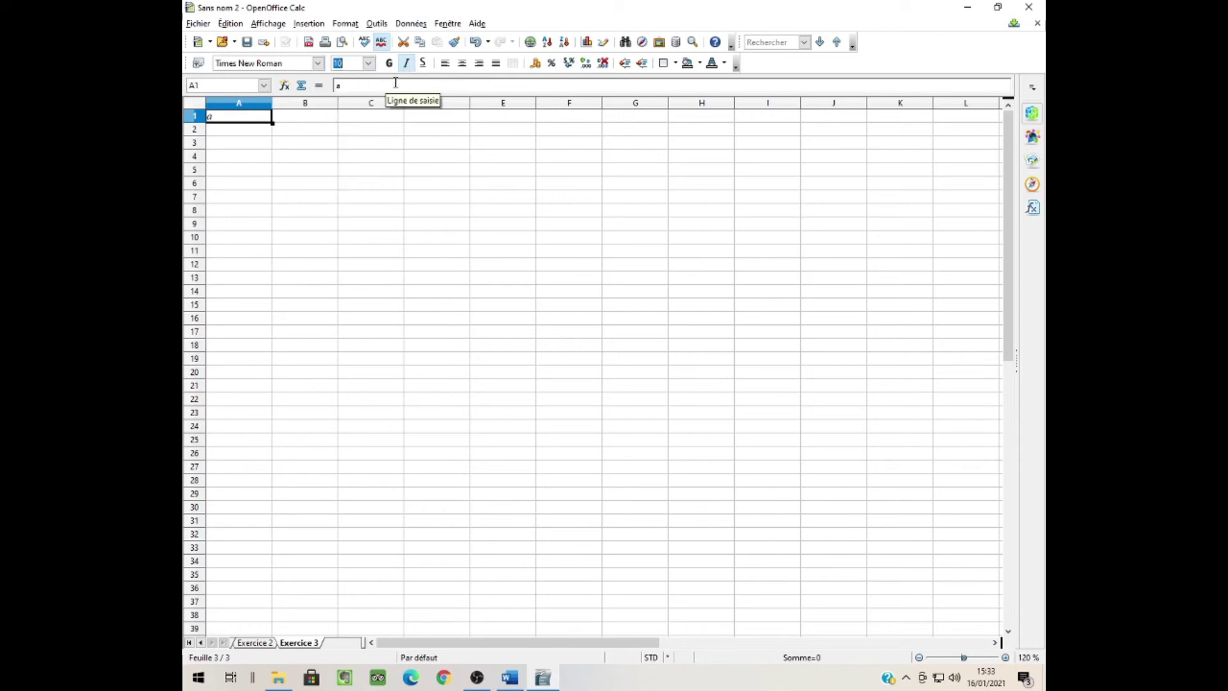
Enter 1 in cell A2 and extend the series down to 15 in cell A16.
click(251, 129)
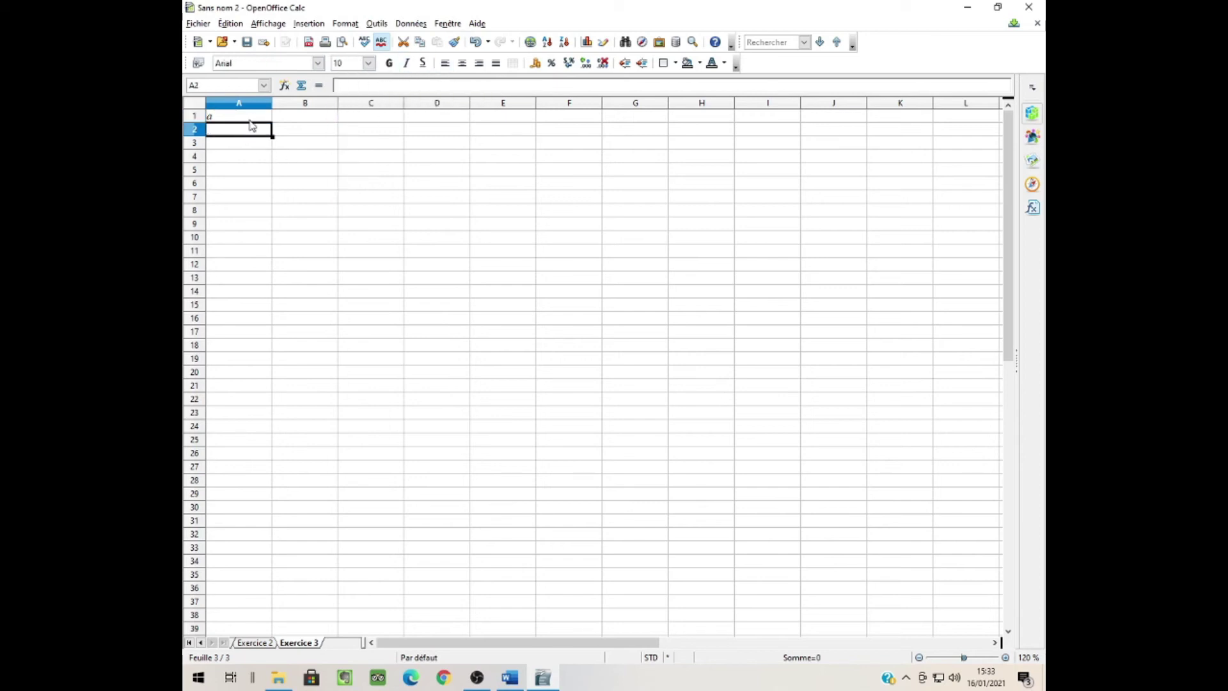
text(1)
key(Return)
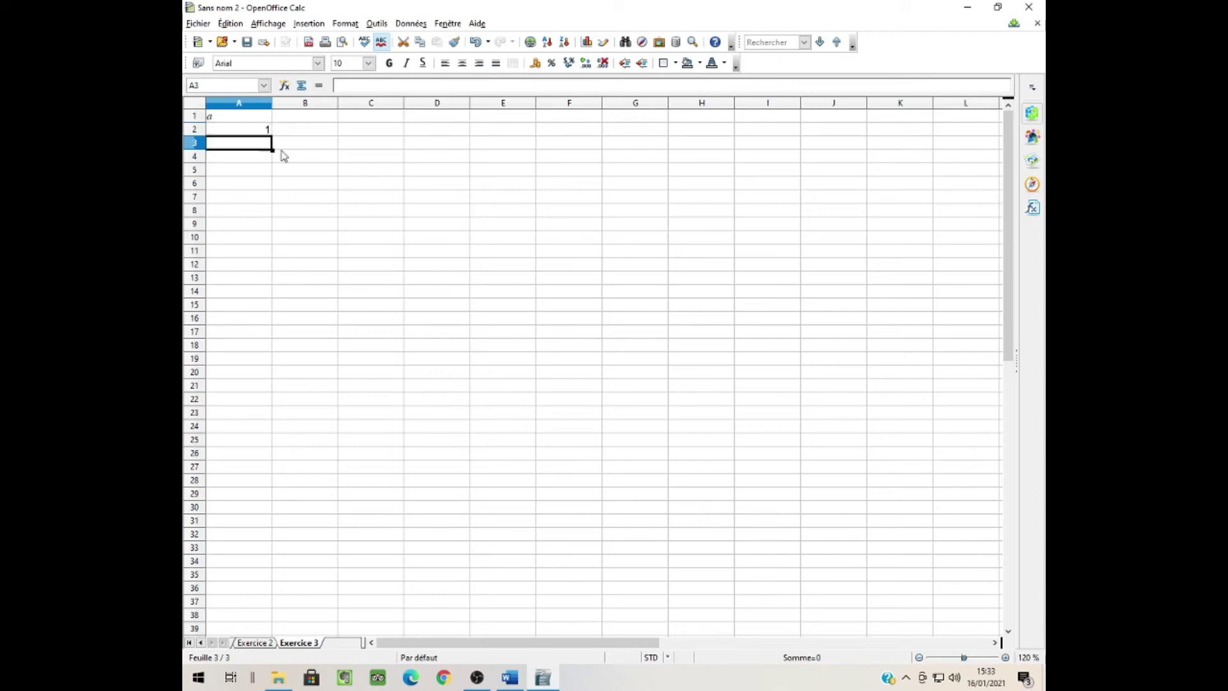
click(260, 130)
drag(272, 136, 266, 334)
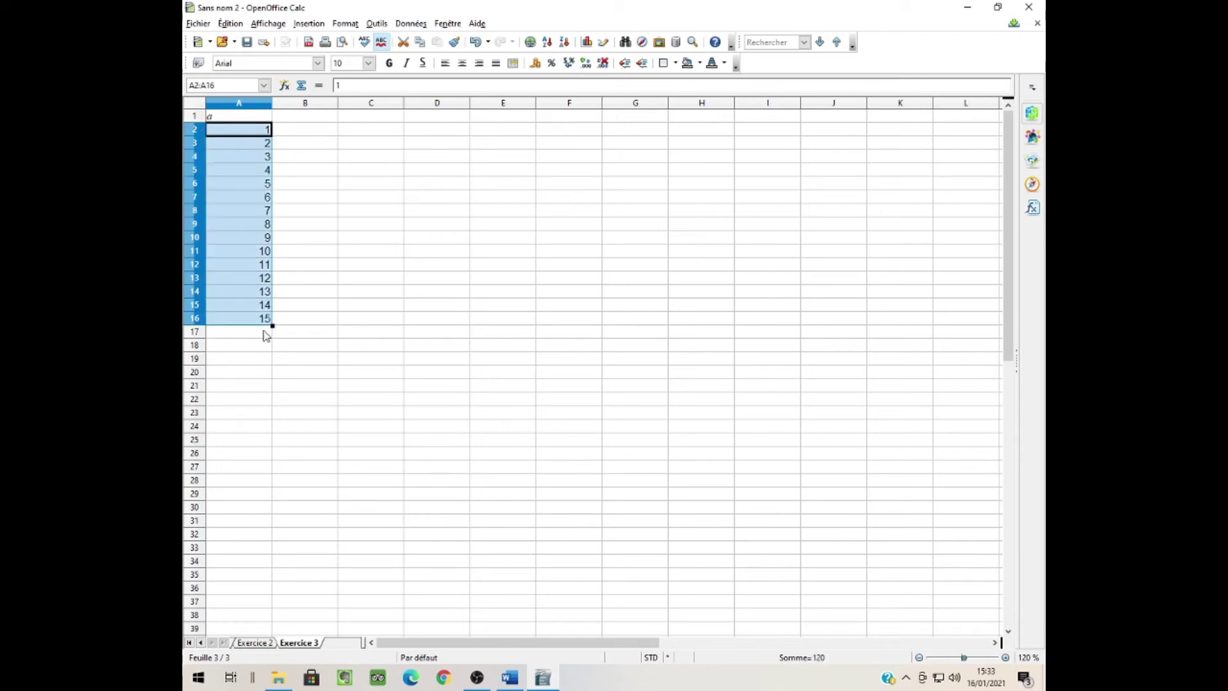
Enter the heading Périmètre du rectangle in cell B1 and fit column B's width to it.
click(310, 117)
text(Périmè)
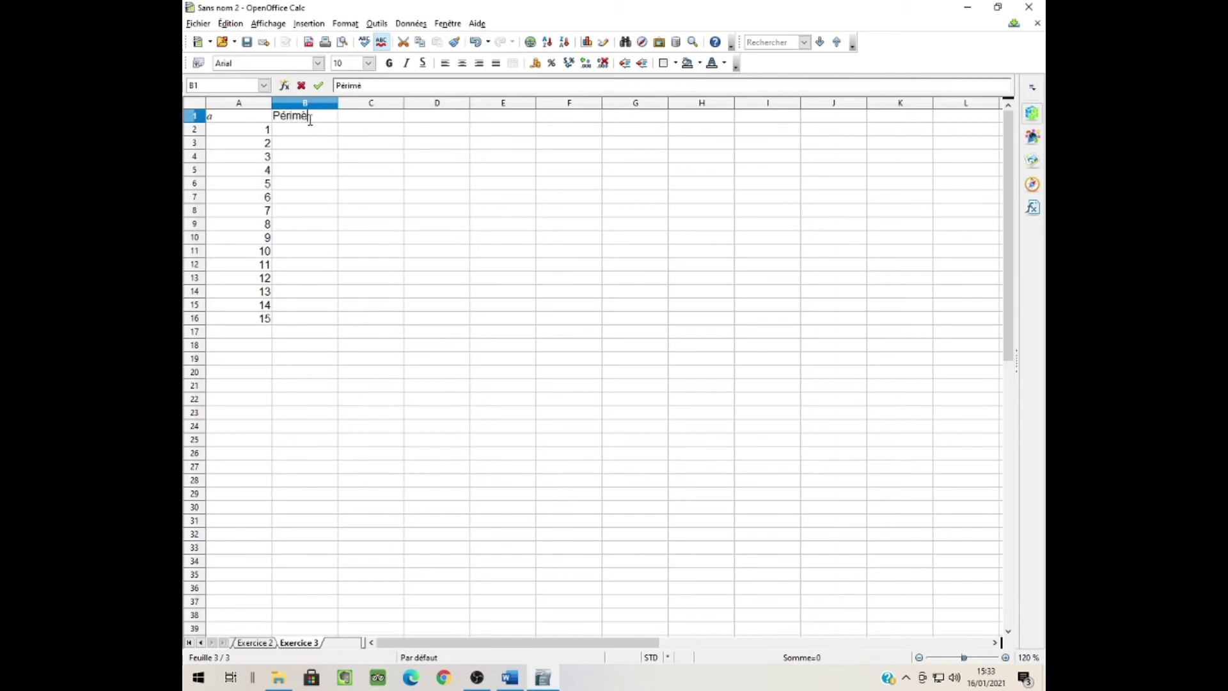
text(tre du rectangle)
key(Return)
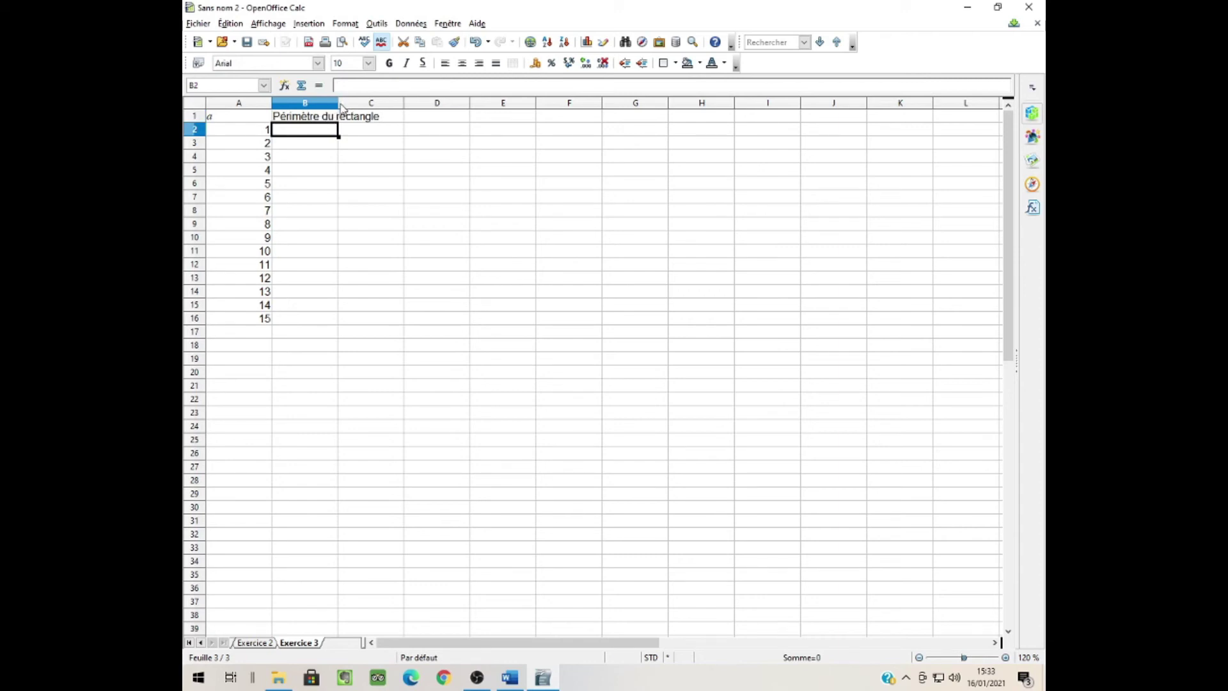
double_click(339, 106)
Centre the contents of columns A and B horizontally.
drag(259, 102, 302, 122)
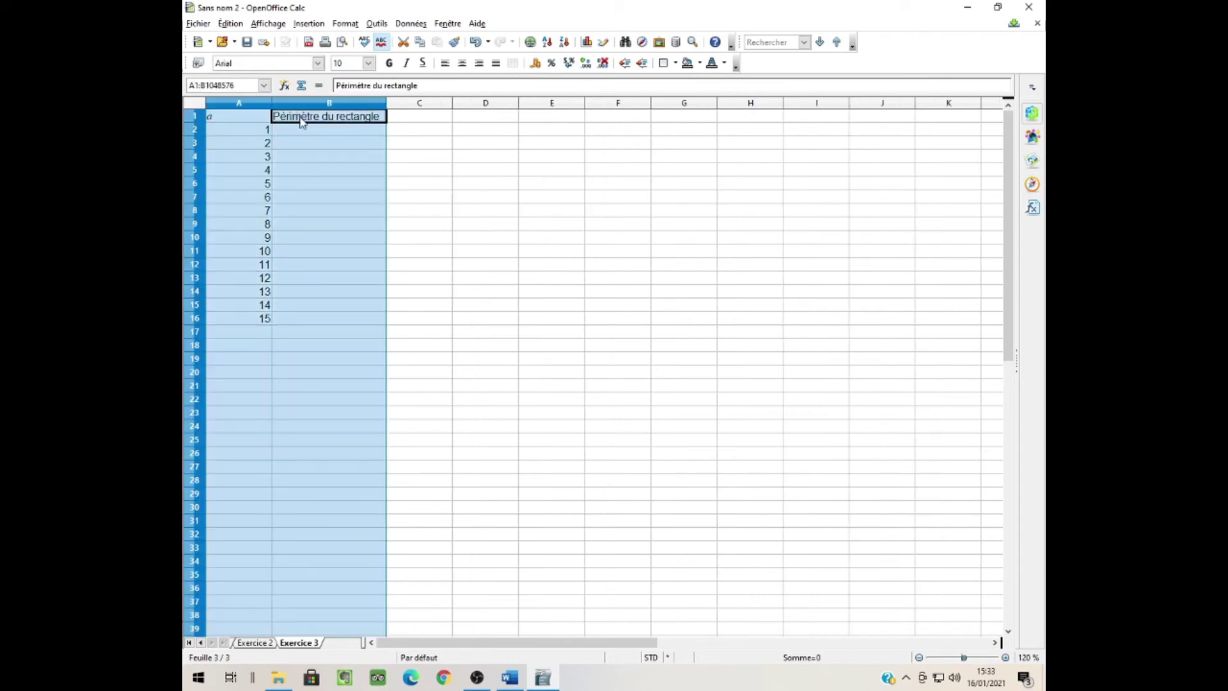
click(462, 63)
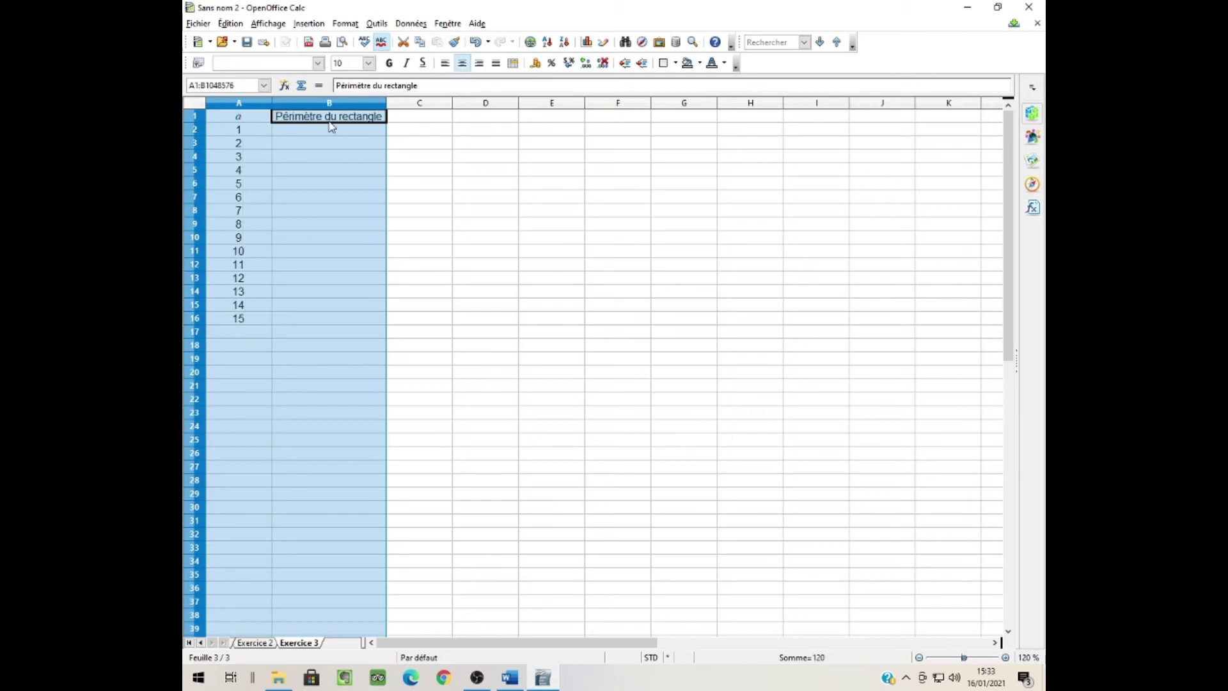
click(699, 485)
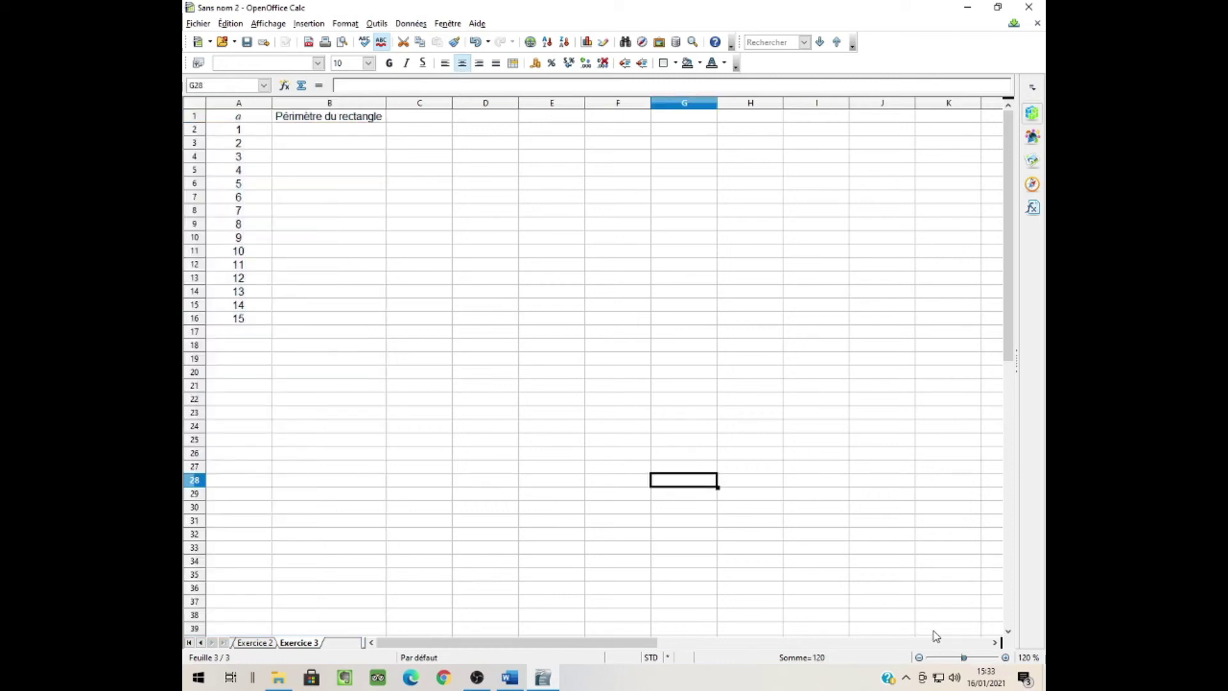
Check the rectangle's dimensions in the Word worksheet and enter the perimeter formula =2*3*A2+2*6,5 in cell B2 of the Calc sheet.
click(1006, 658)
click(1005, 657)
click(1006, 658)
click(1006, 658)
click(1006, 658)
click(1005, 657)
click(1005, 658)
click(1005, 658)
click(353, 140)
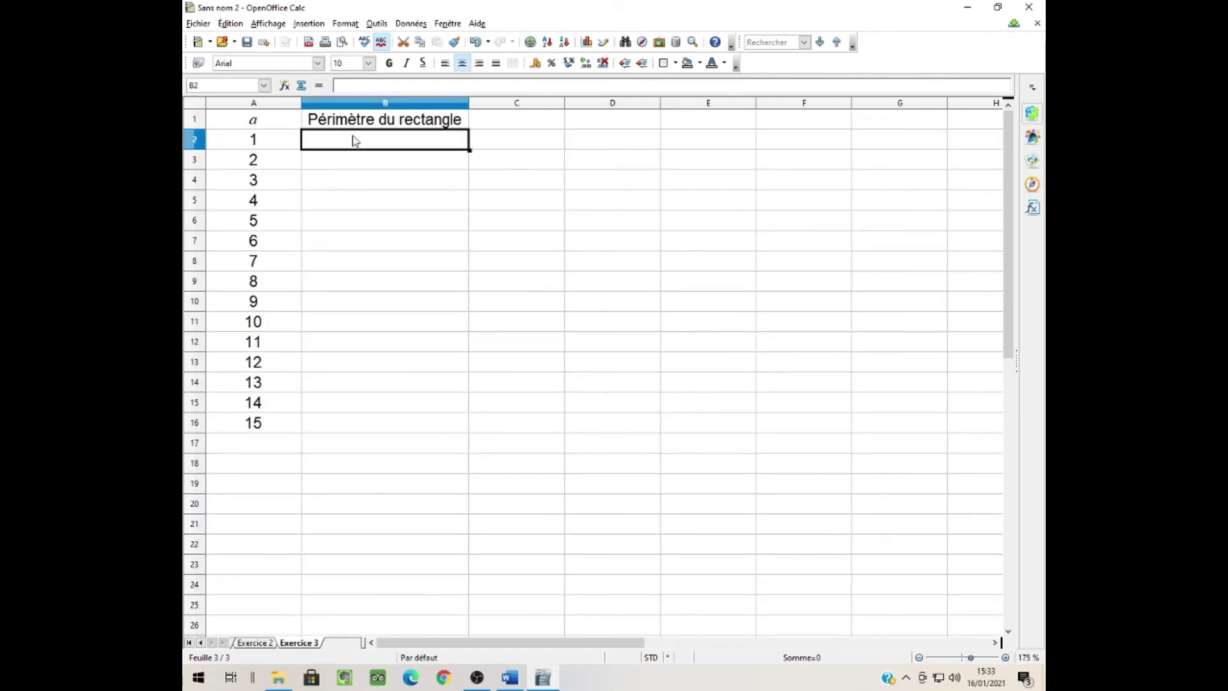
click(510, 678)
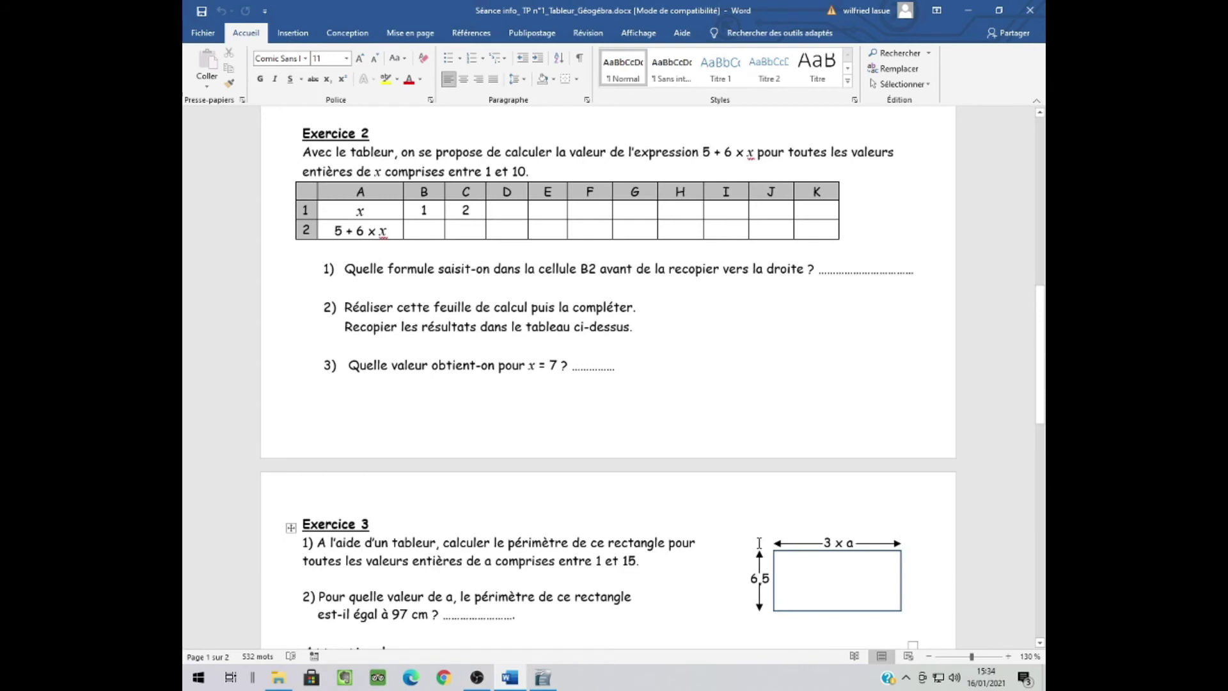
click(542, 678)
double_click(321, 145)
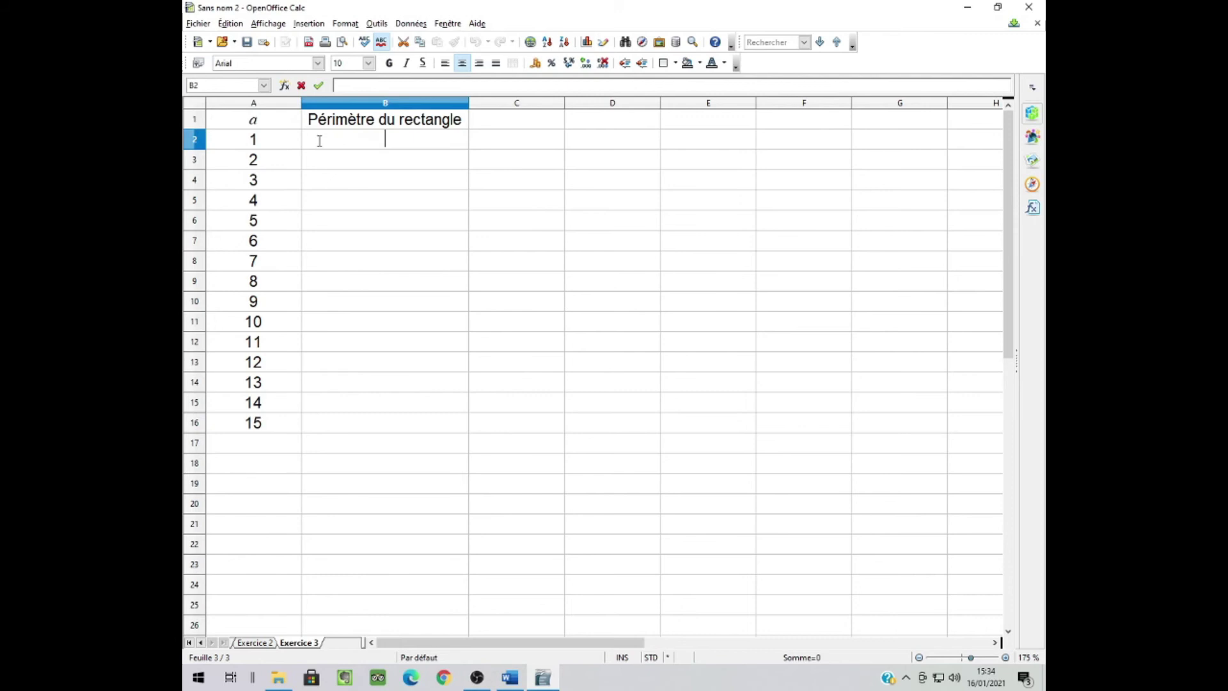
text(=2*3*)
click(275, 143)
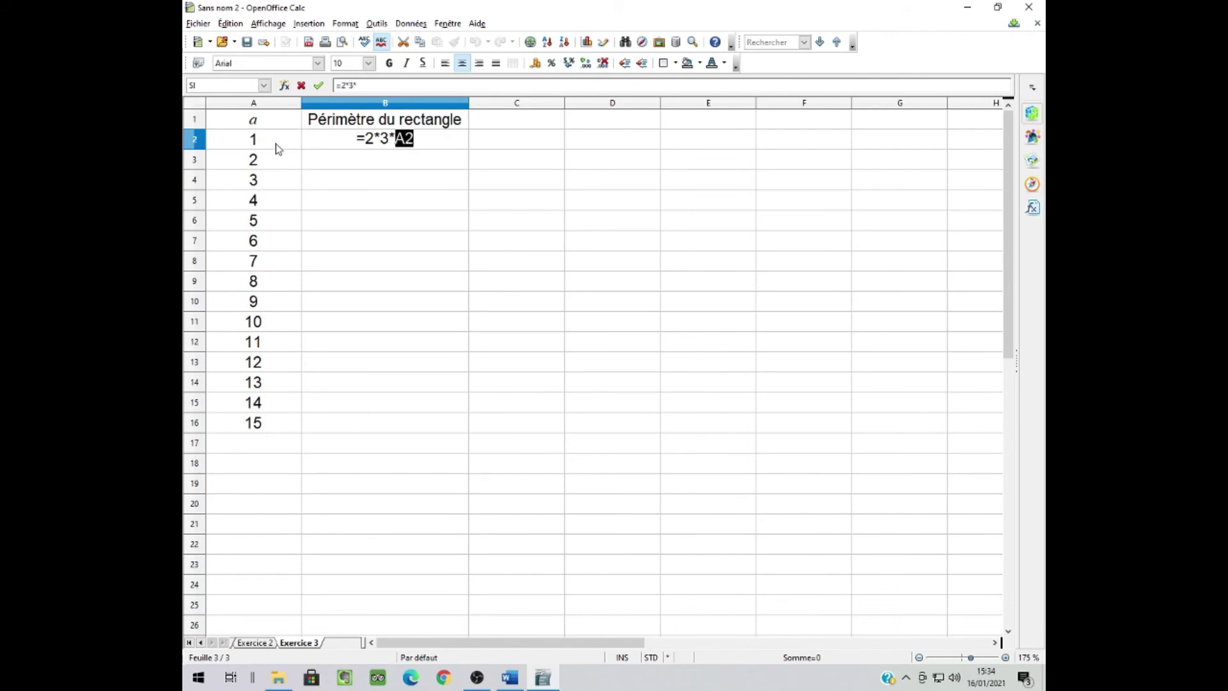
click(416, 138)
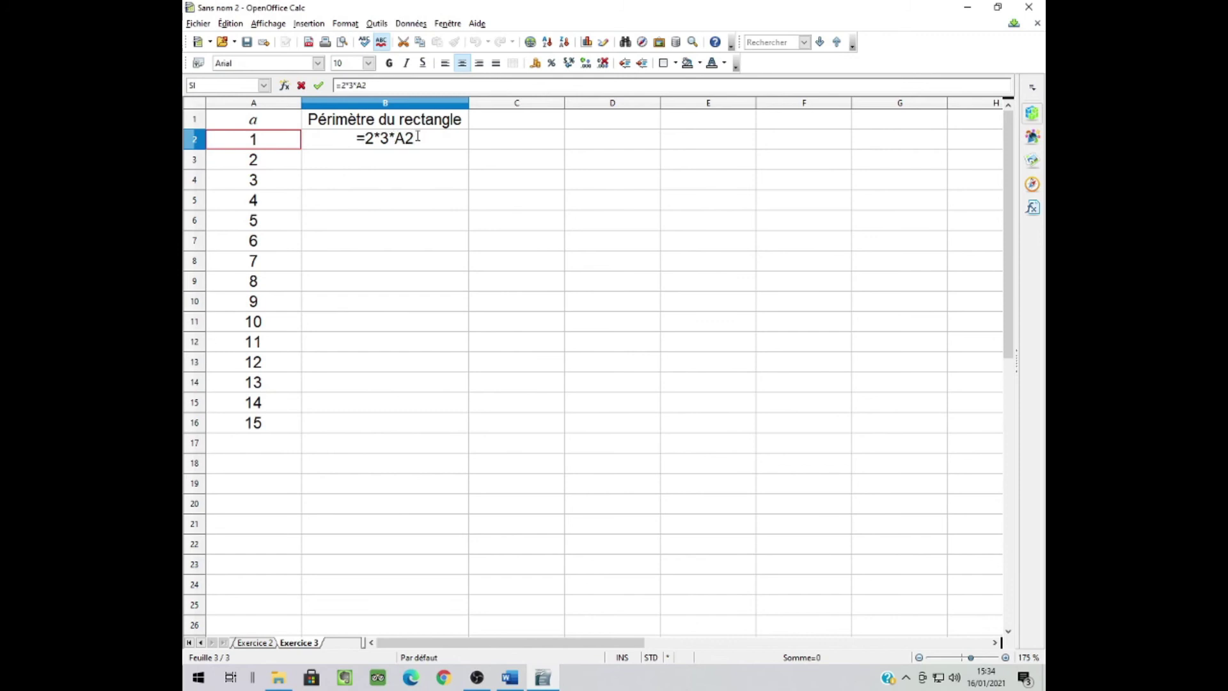
text(+)
text(2*)
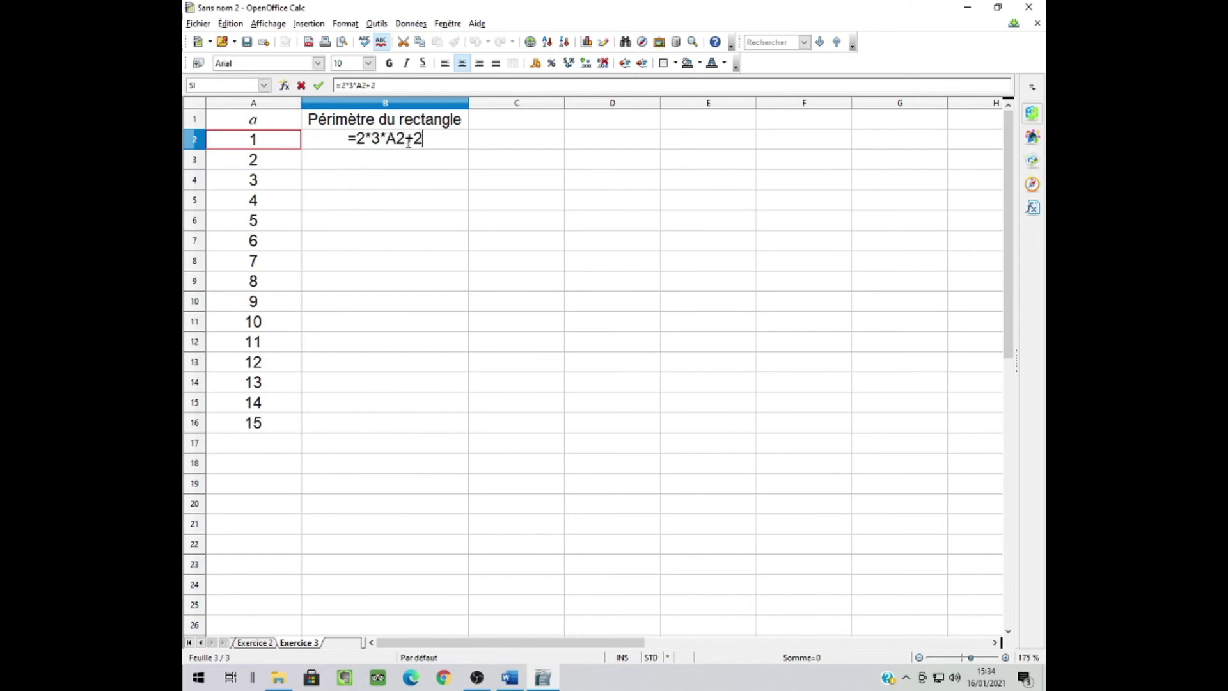
text(6,5)
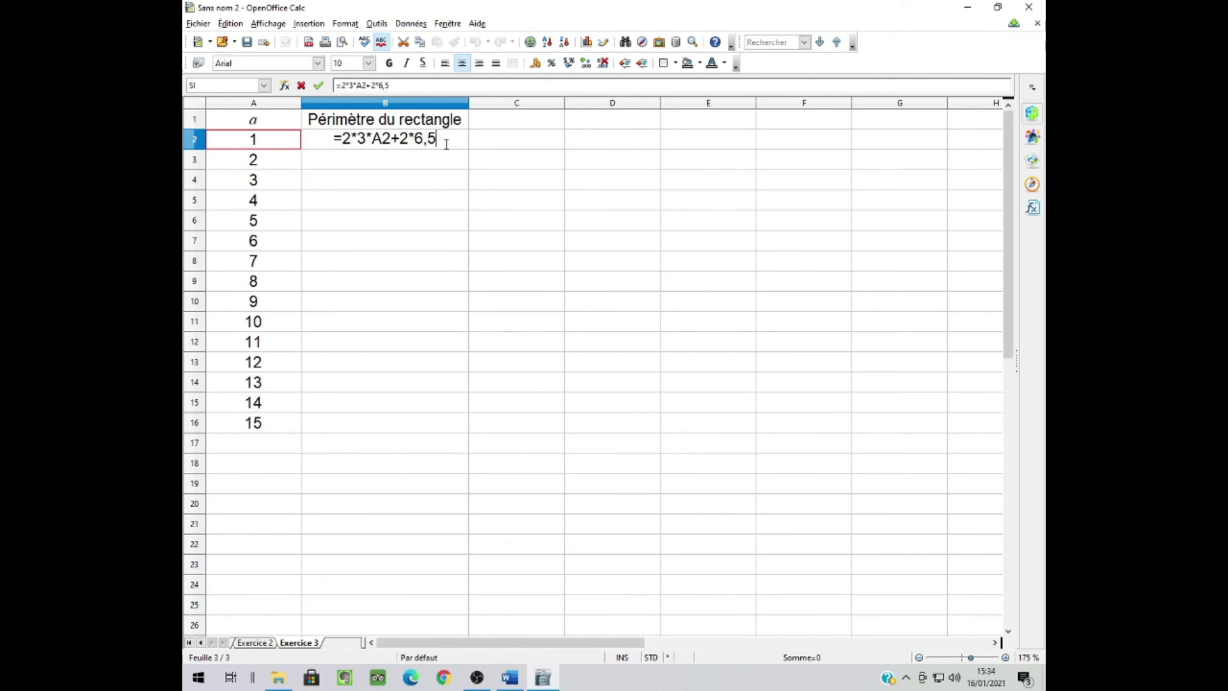
key(Return)
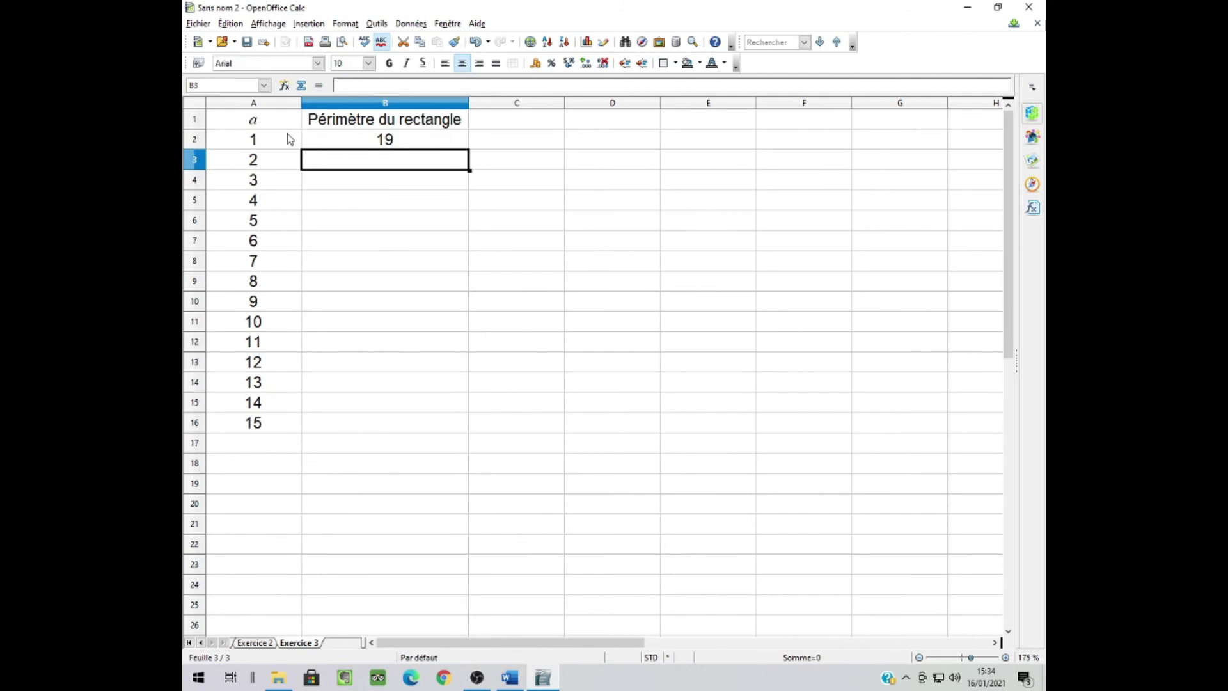
Copy the perimeter formula in cell B2 down the column to cell B16.
click(415, 144)
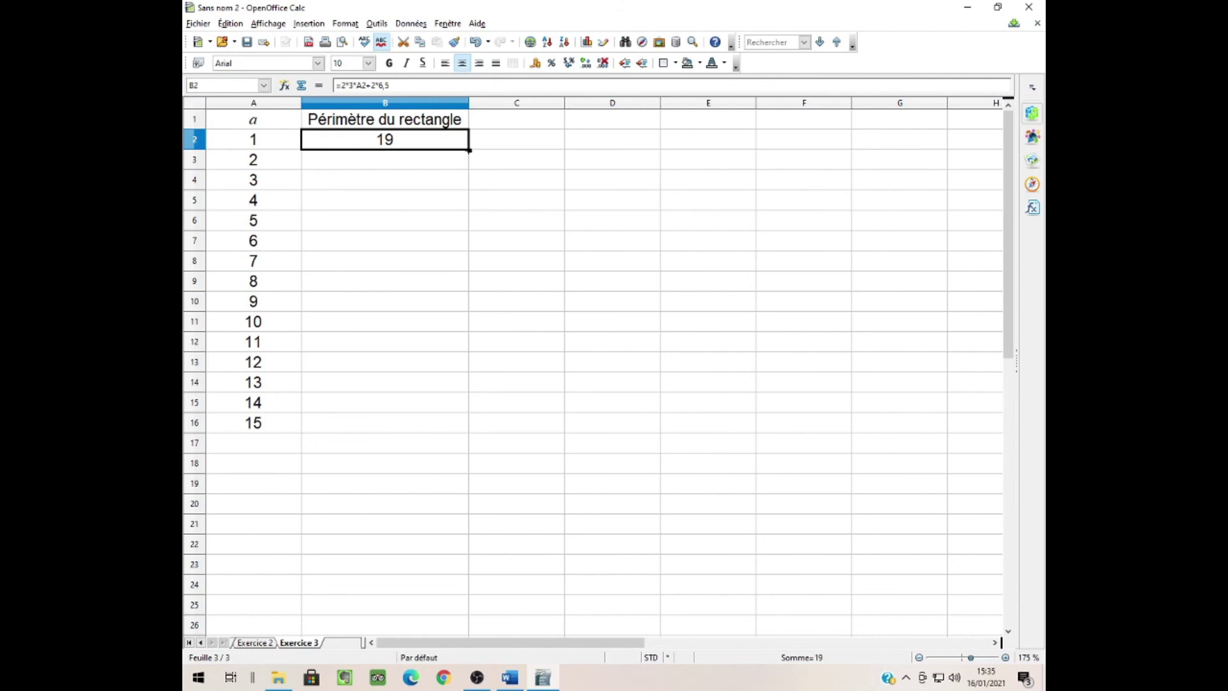
drag(469, 151, 467, 431)
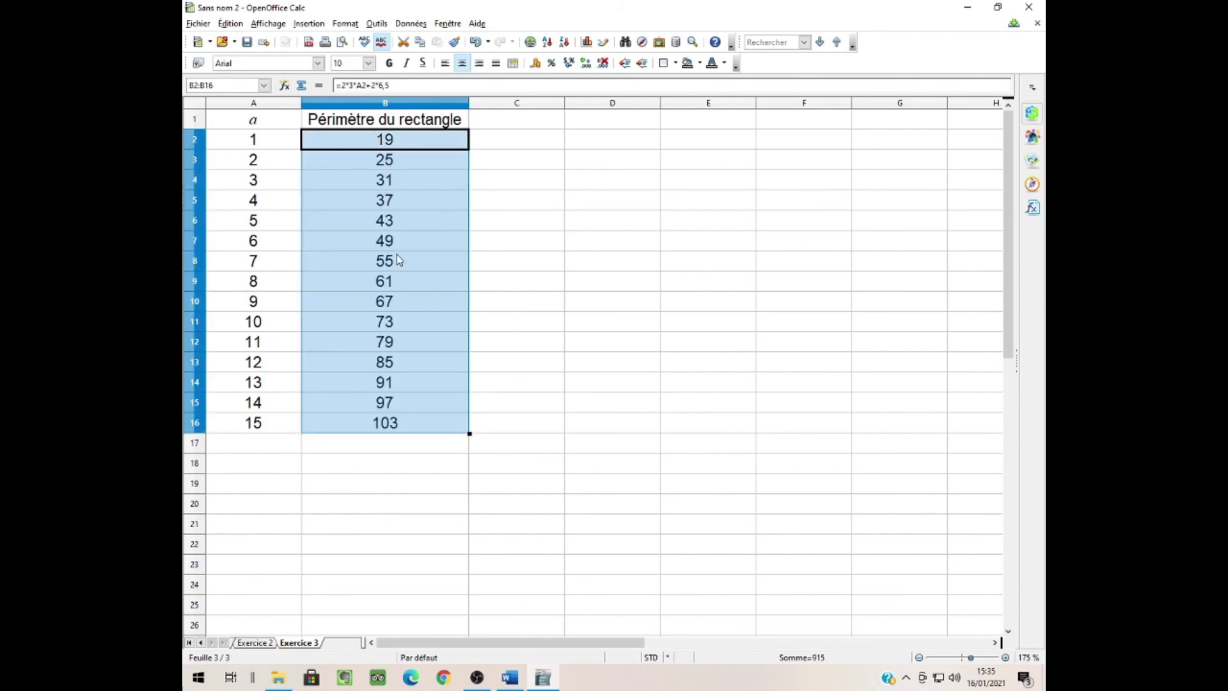
click(627, 238)
Add borders around every cell of the table A1:B16 and give the heading cells A1:B1 a light grey background.
drag(276, 125, 384, 424)
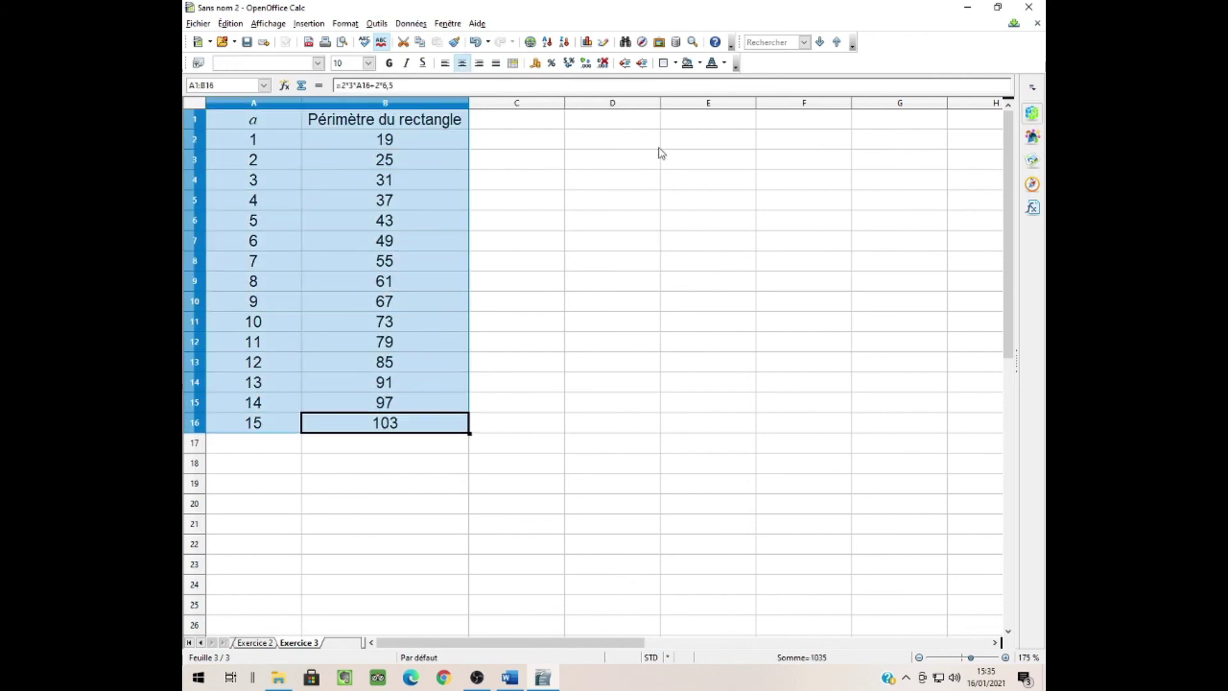
click(675, 63)
click(717, 121)
click(320, 135)
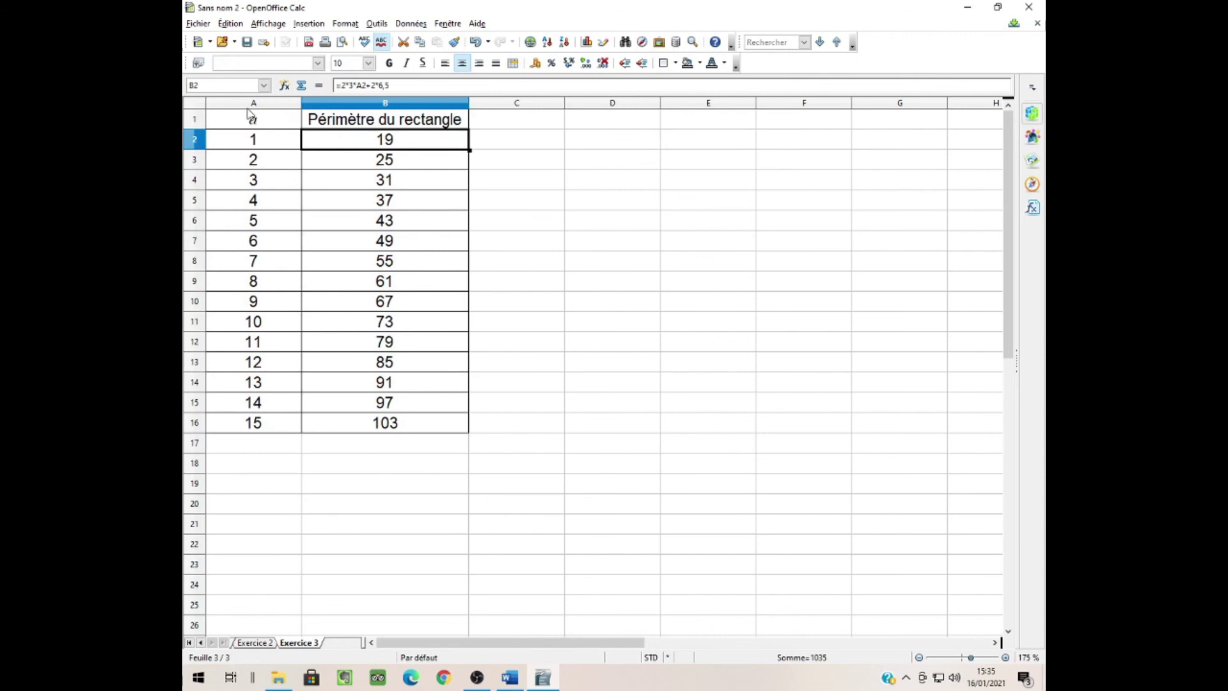
drag(251, 119, 307, 125)
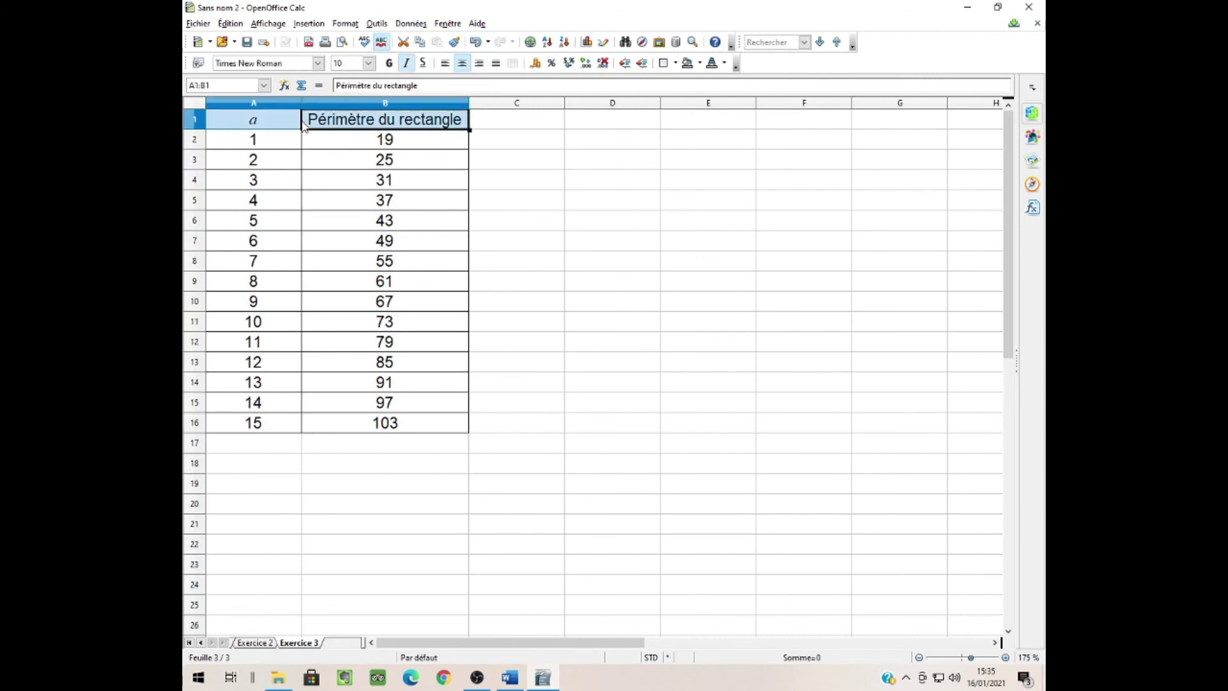
click(700, 62)
click(704, 91)
click(627, 163)
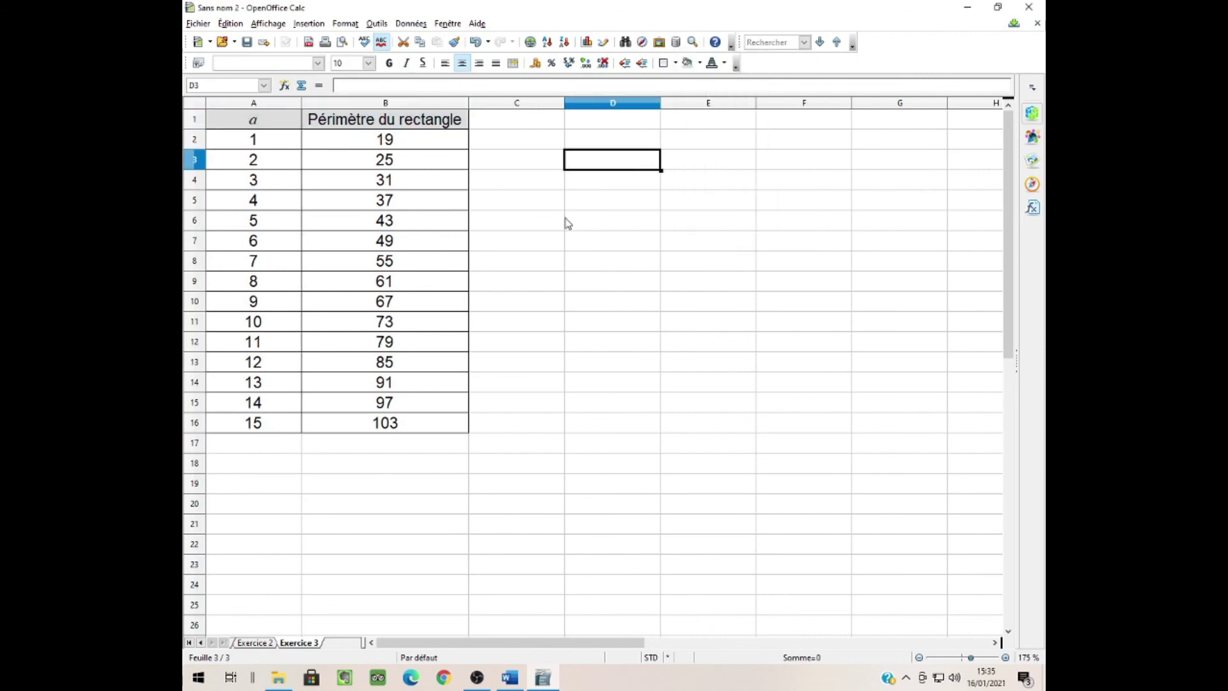
Read question 2 of Exercise 3 in the Word worksheet and look up in the Calc table which a gives a 97 cm perimeter.
click(510, 677)
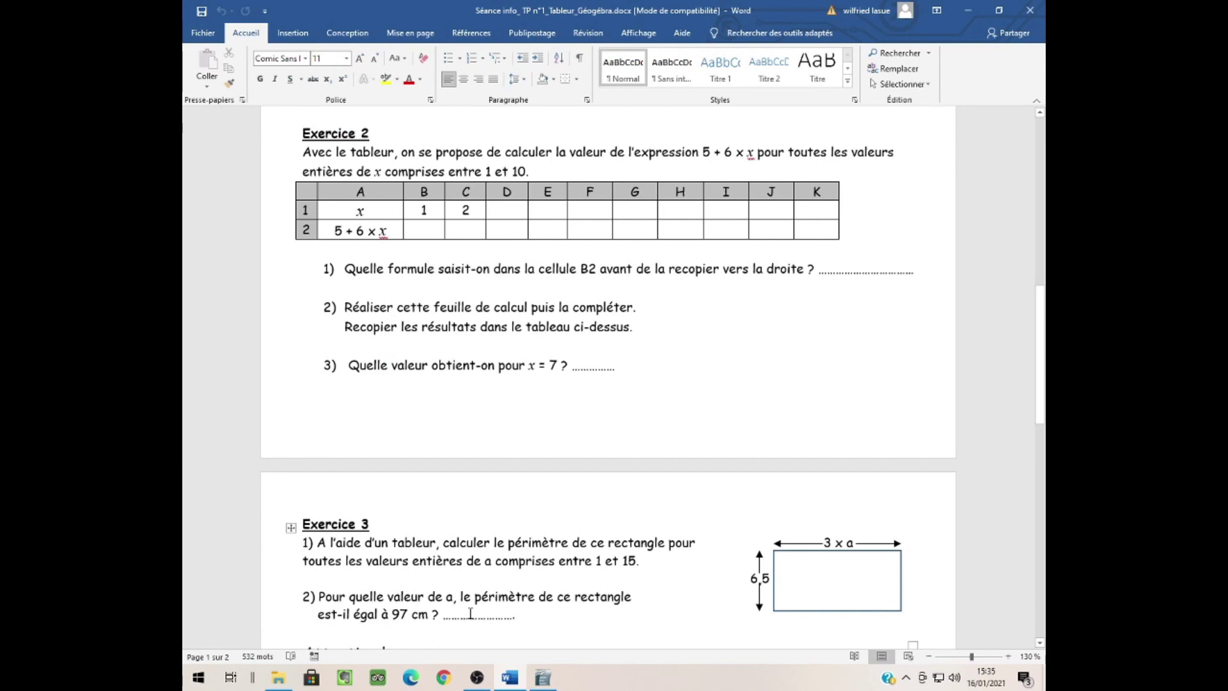
click(542, 680)
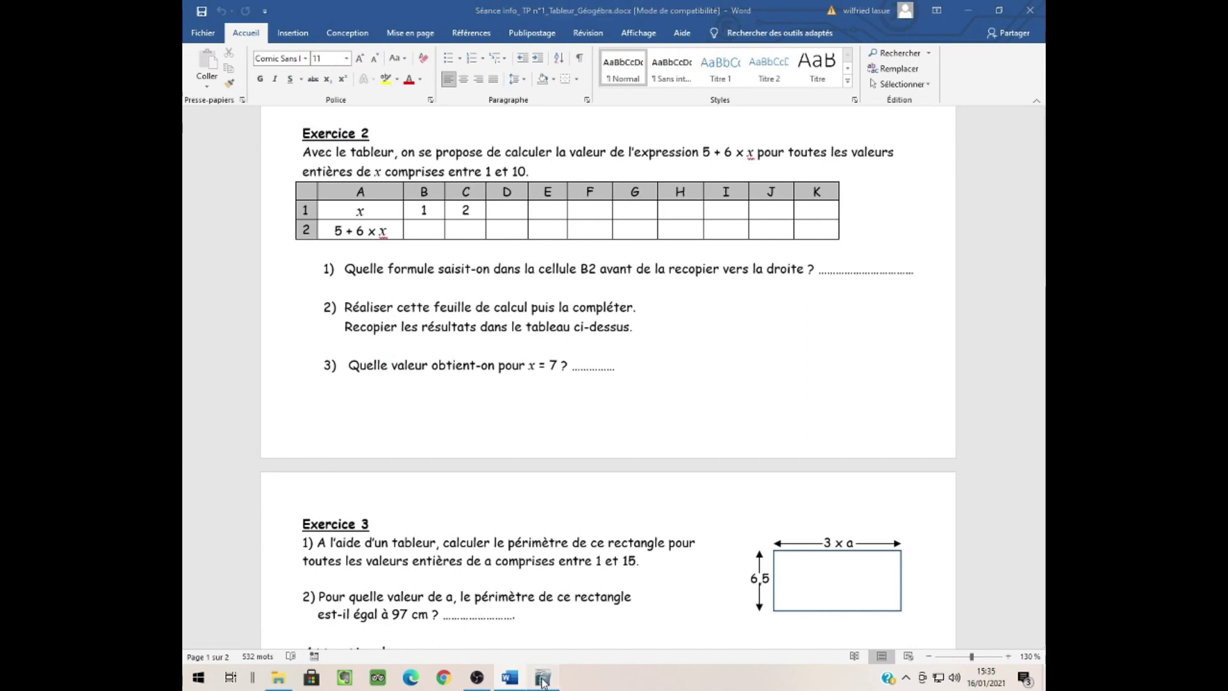
click(381, 107)
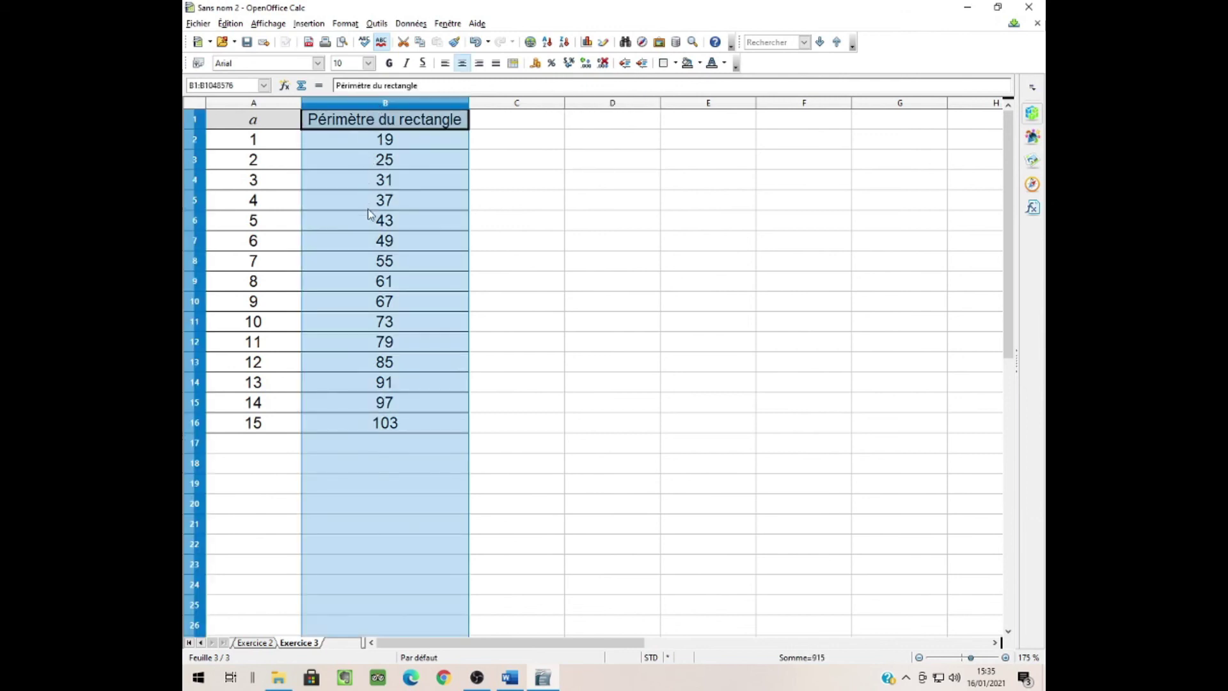
click(379, 407)
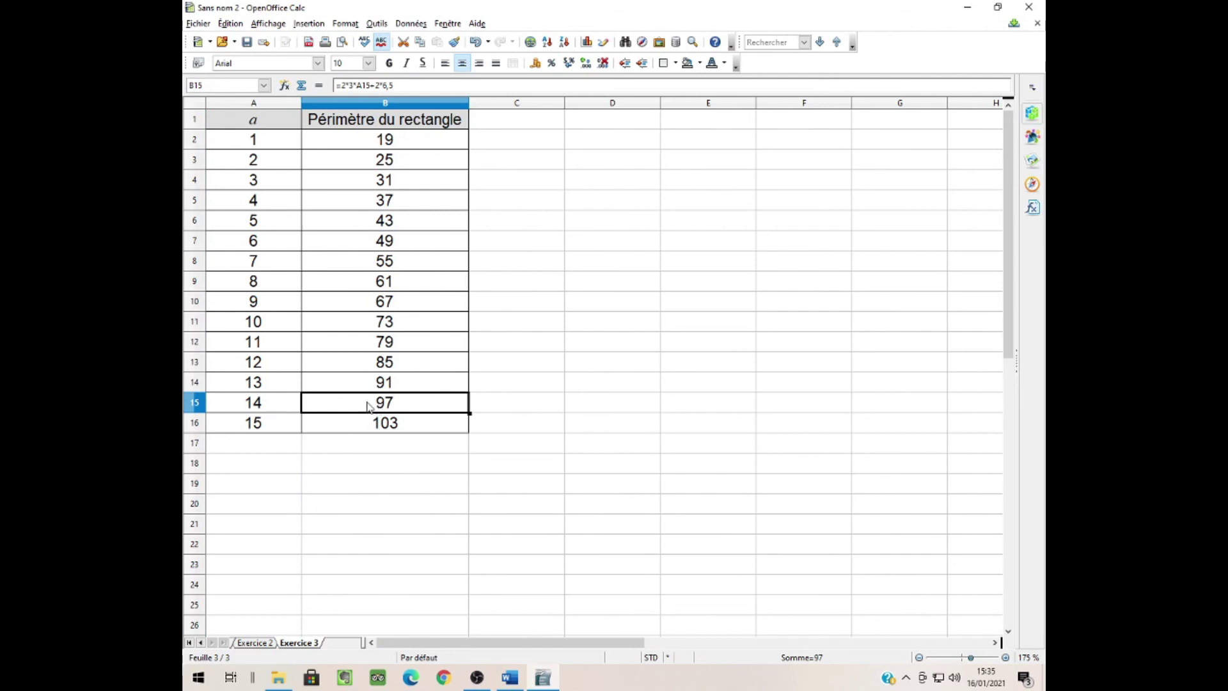
click(279, 407)
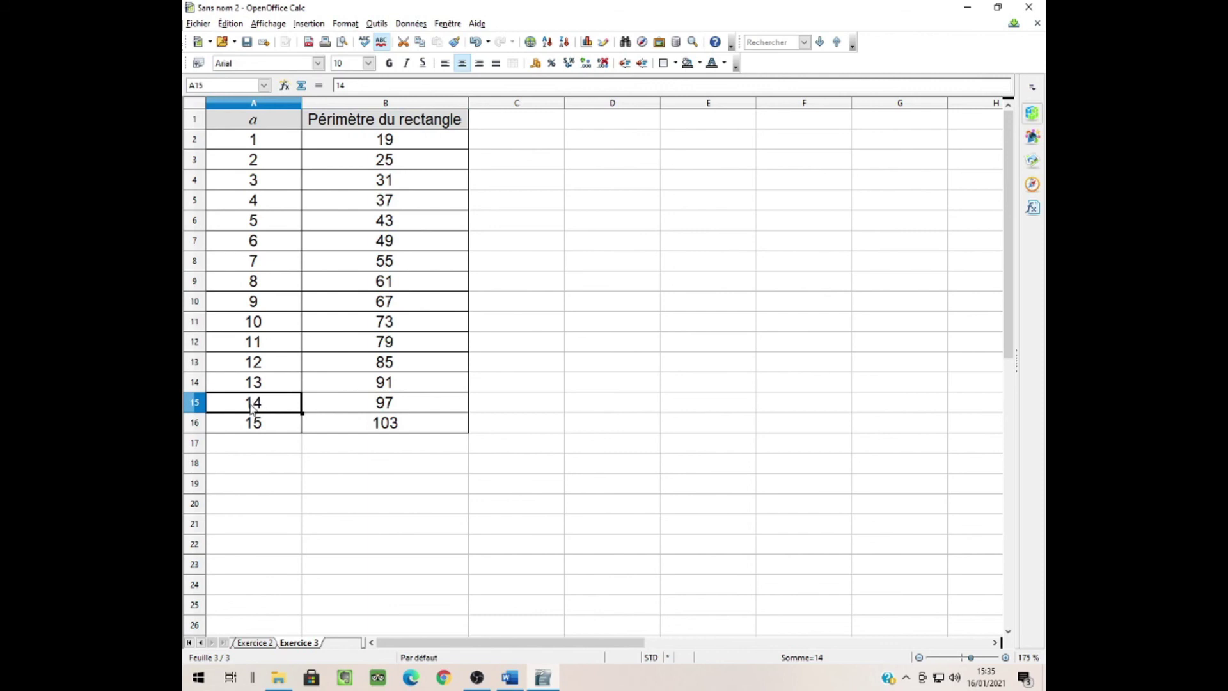
click(509, 677)
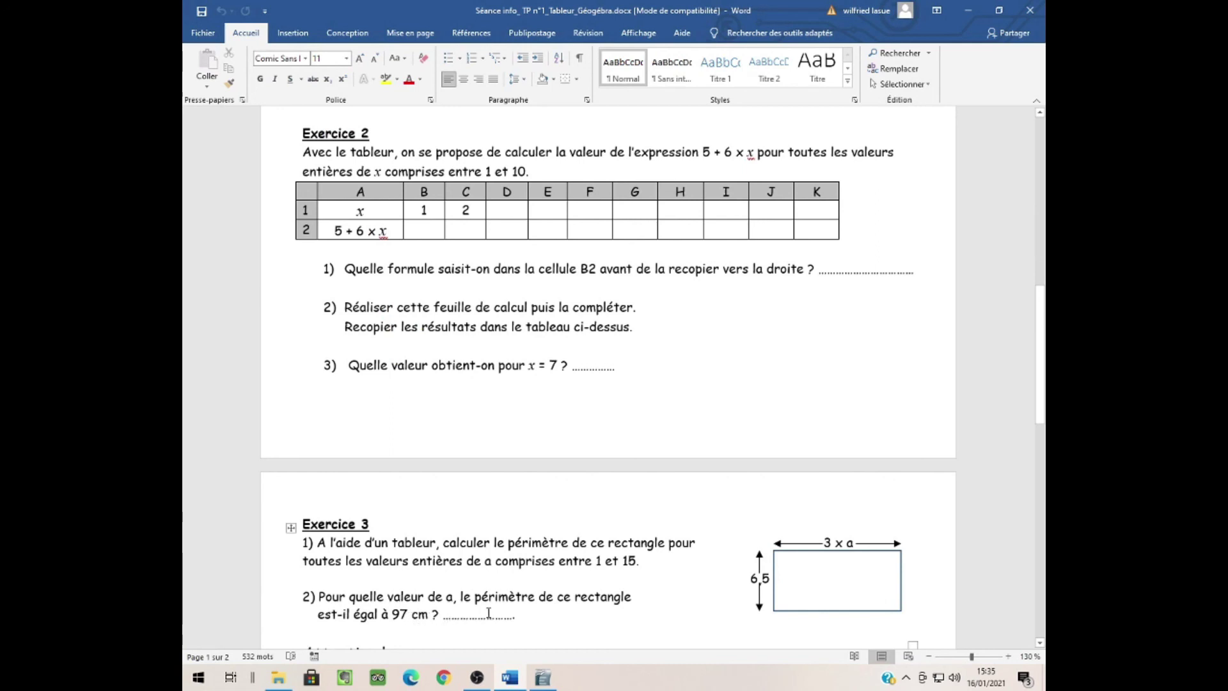
click(544, 671)
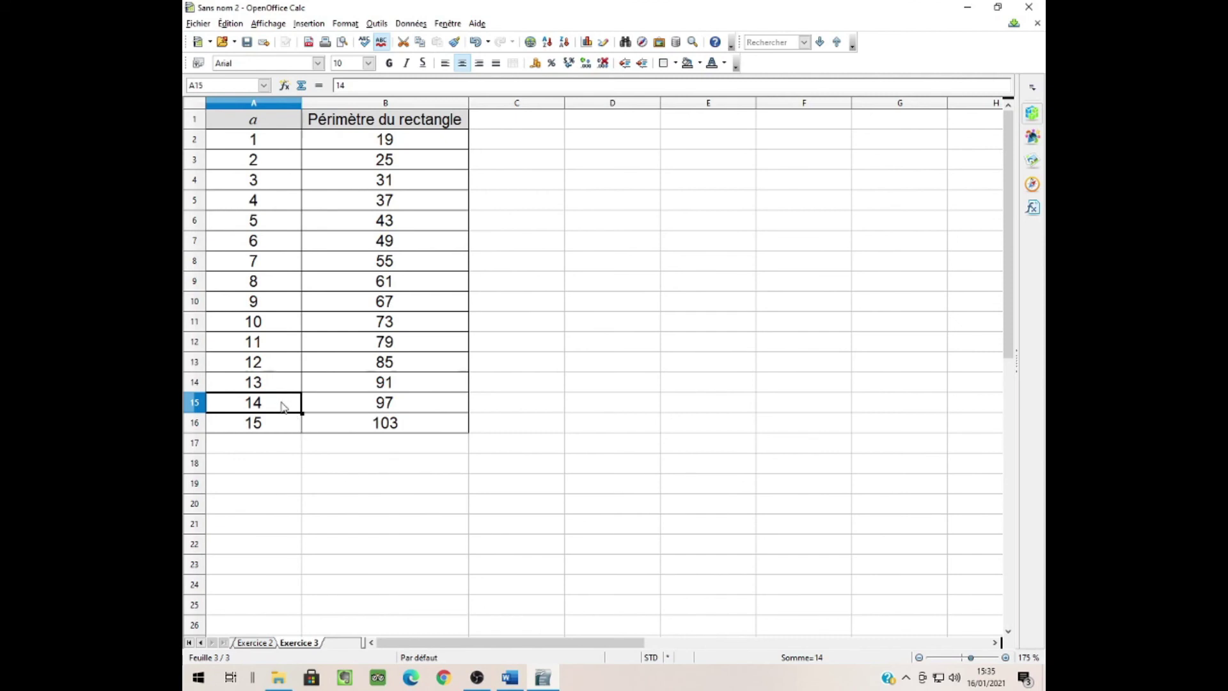
Highlight the answer in cell A15 by making its text bold and red.
click(389, 68)
click(725, 63)
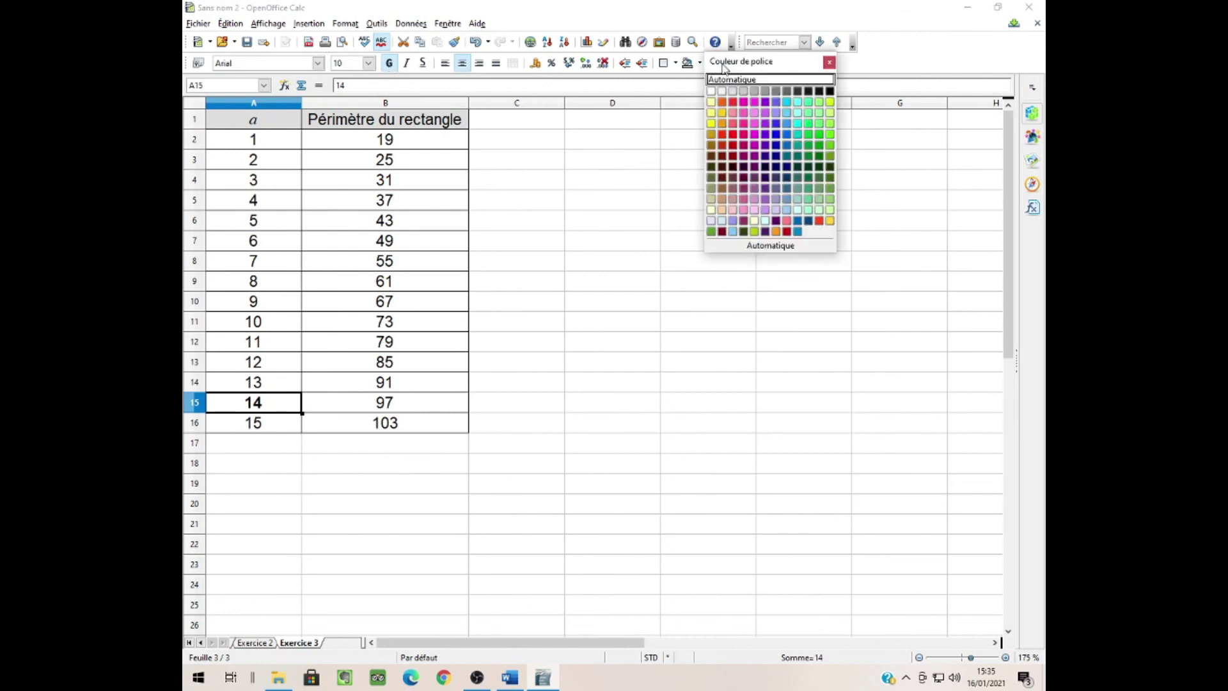
click(733, 104)
click(553, 444)
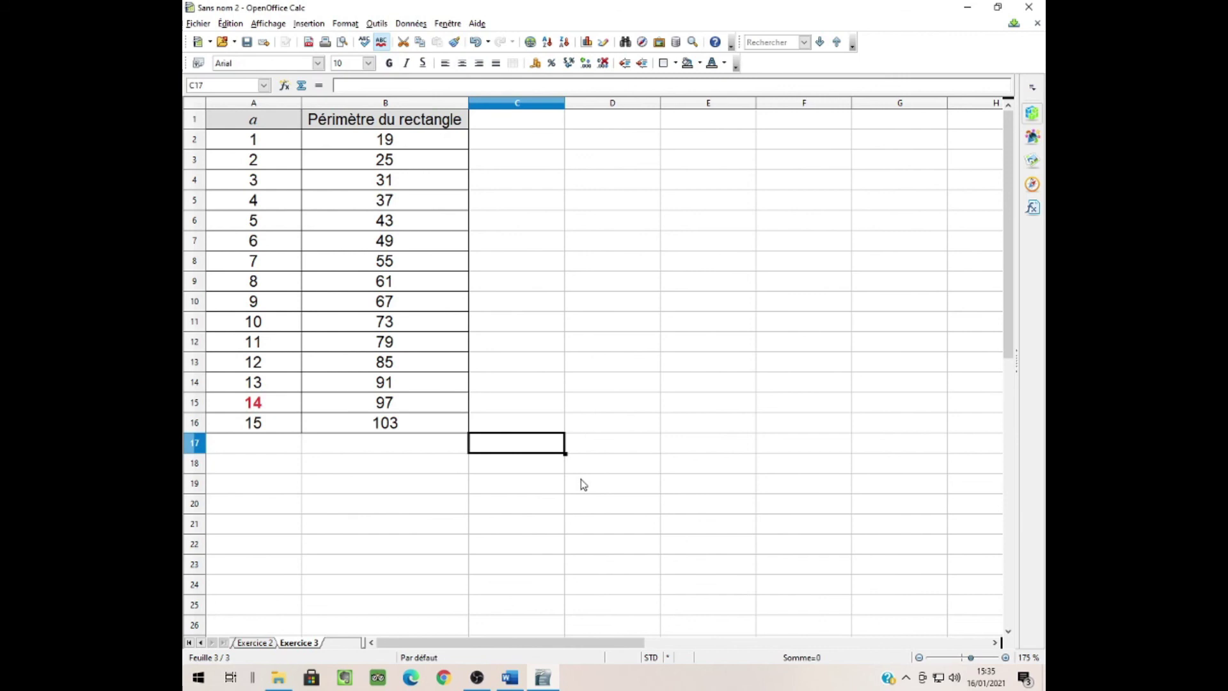